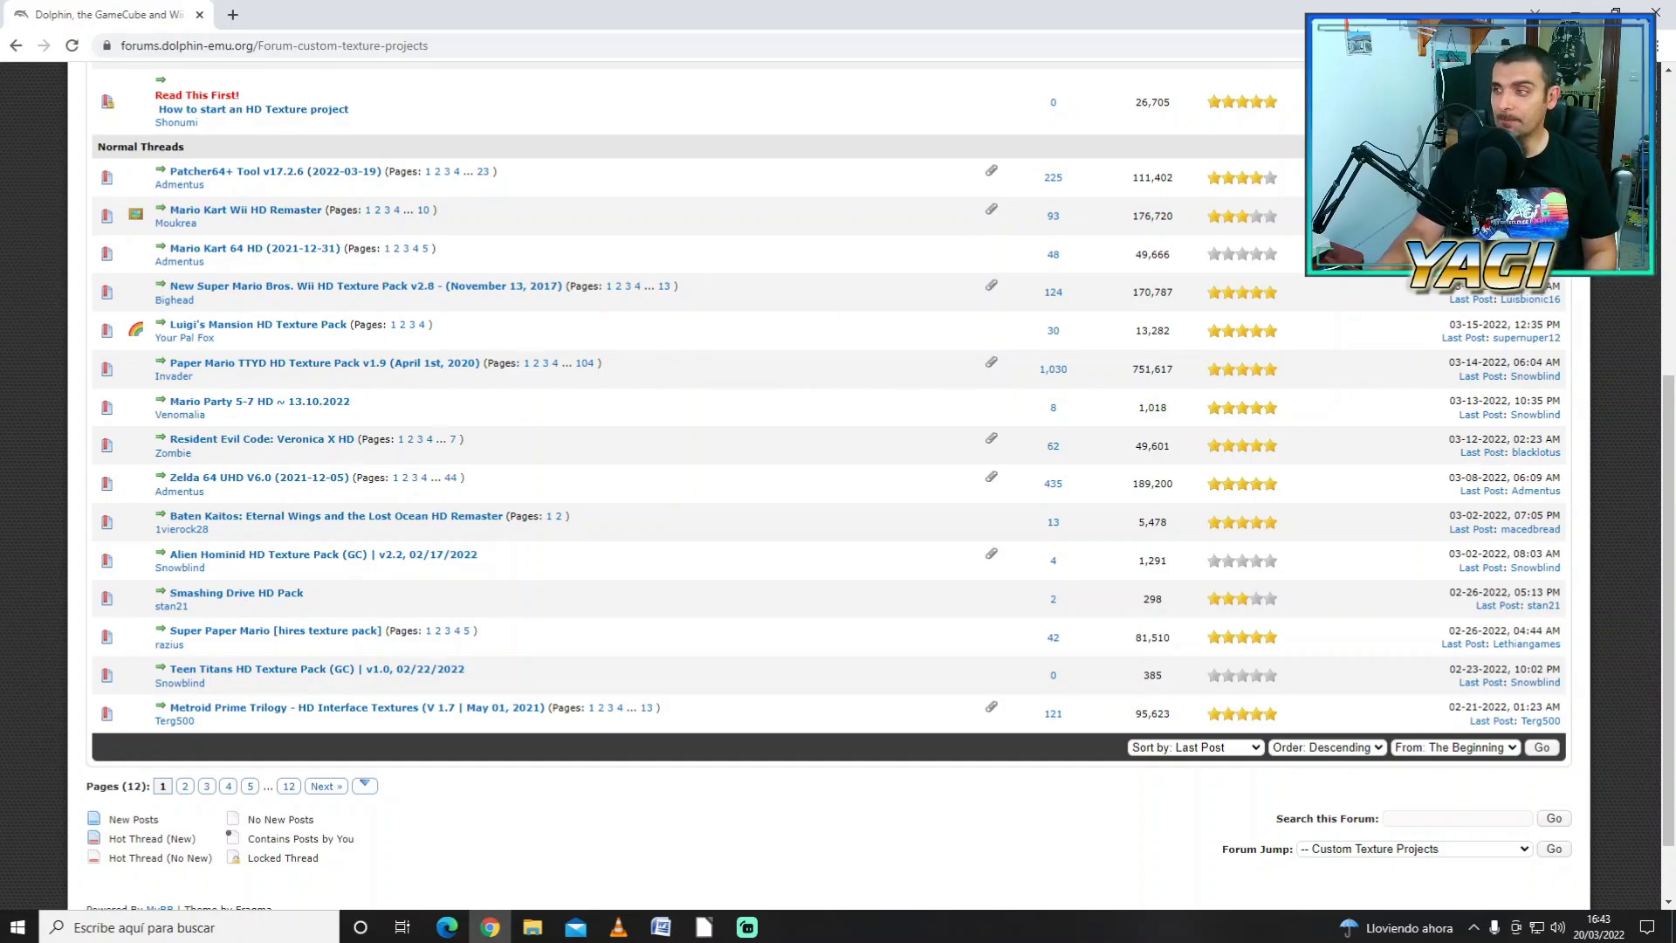
Step: Open the TEXTURE PACKS folder from the desktop, and launch Dolphin.exe from the RetroBat emulators dolphin-emu folder
click(1574, 10)
double_click(121, 255)
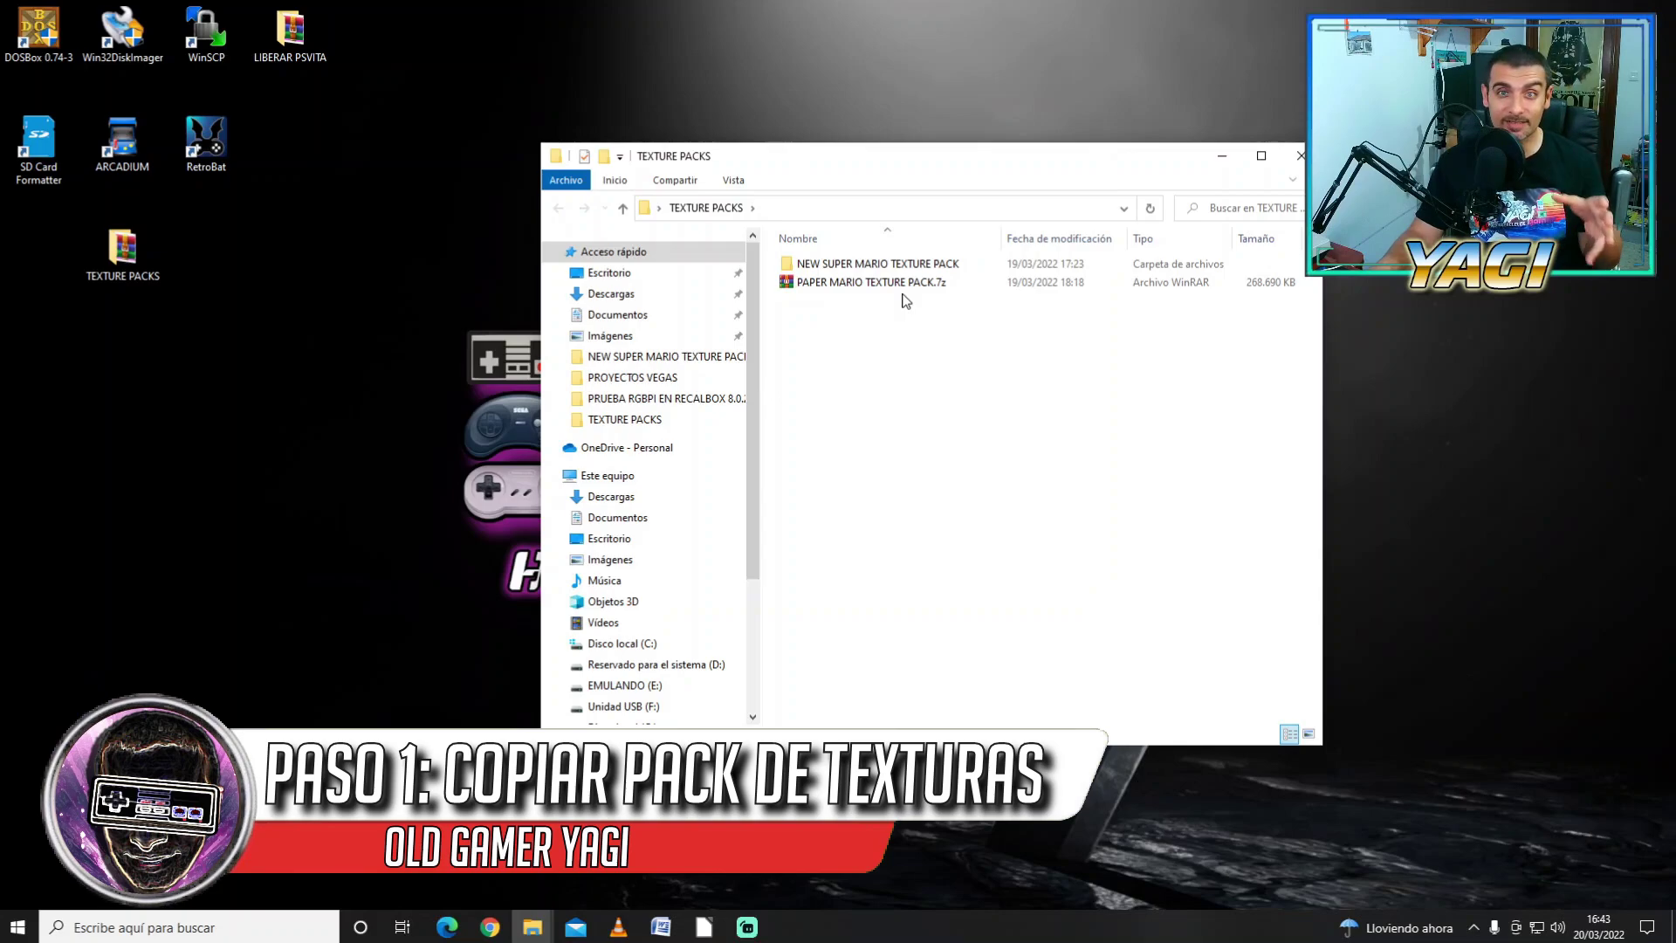
mouse_move(532, 927)
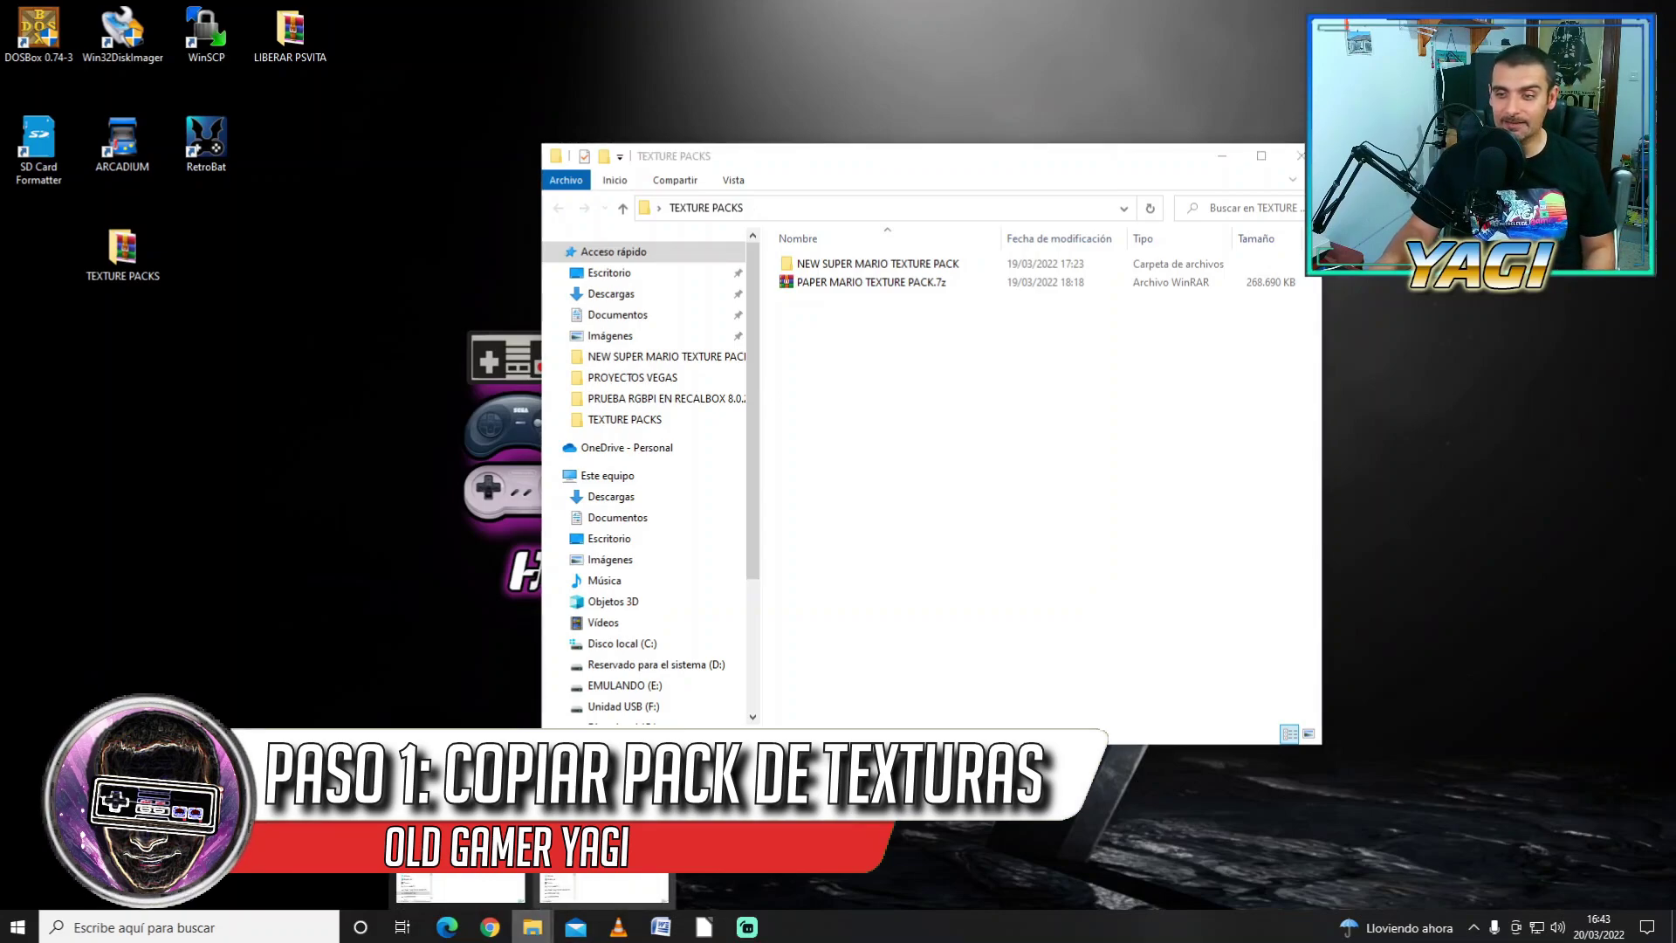
click(461, 889)
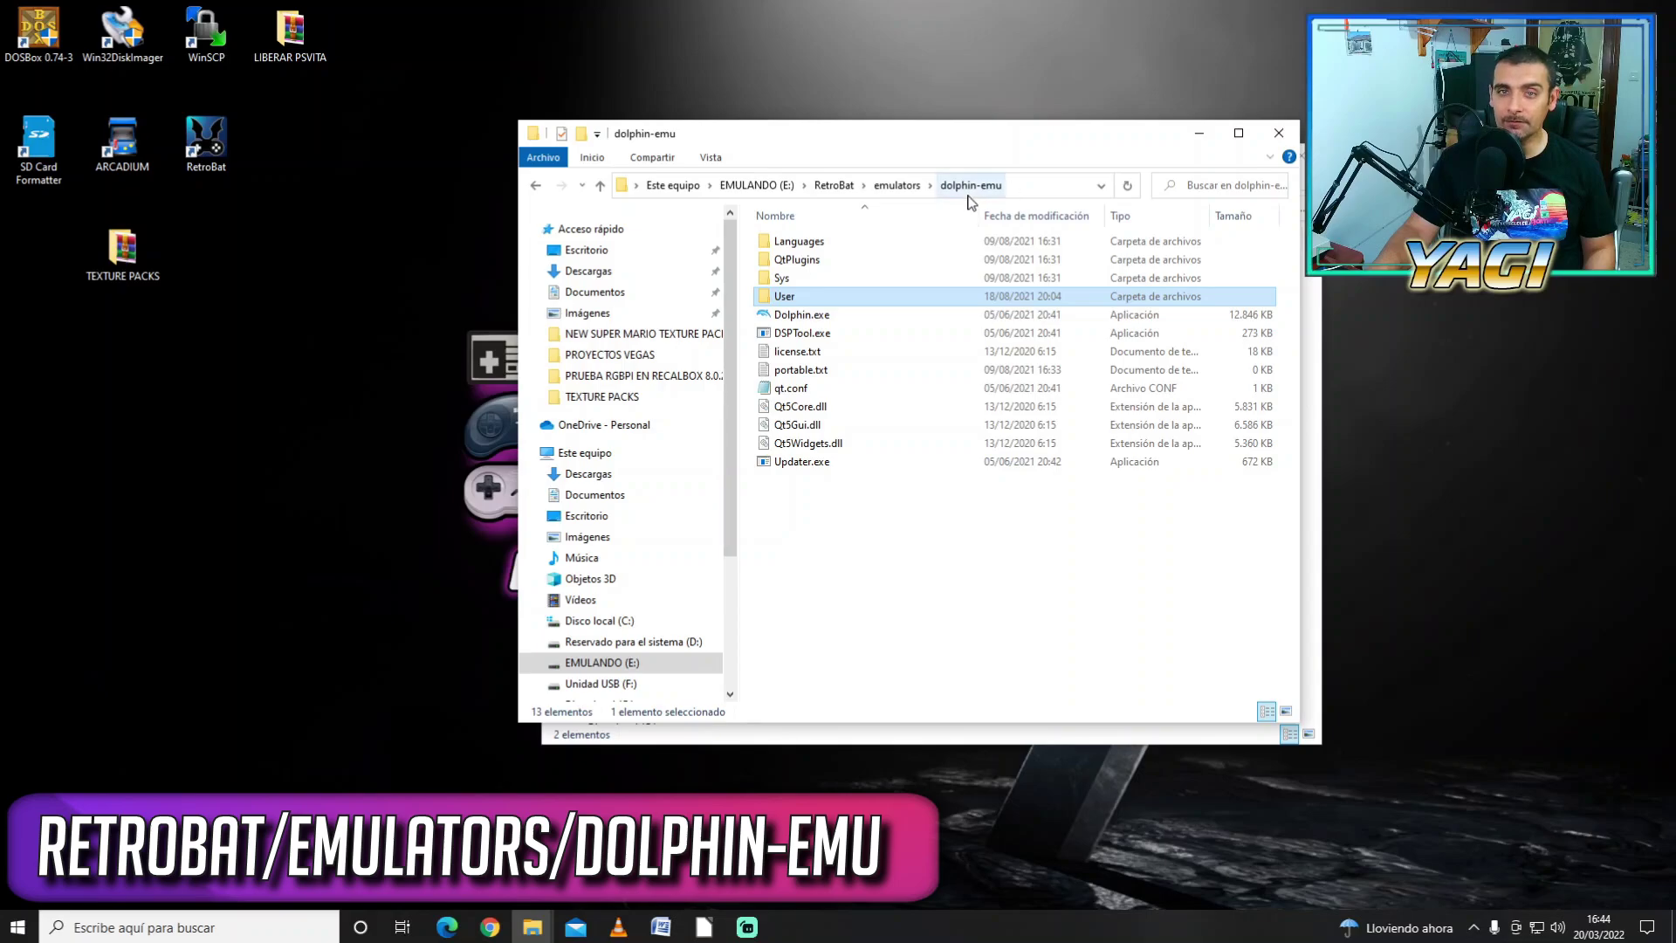
double_click(810, 316)
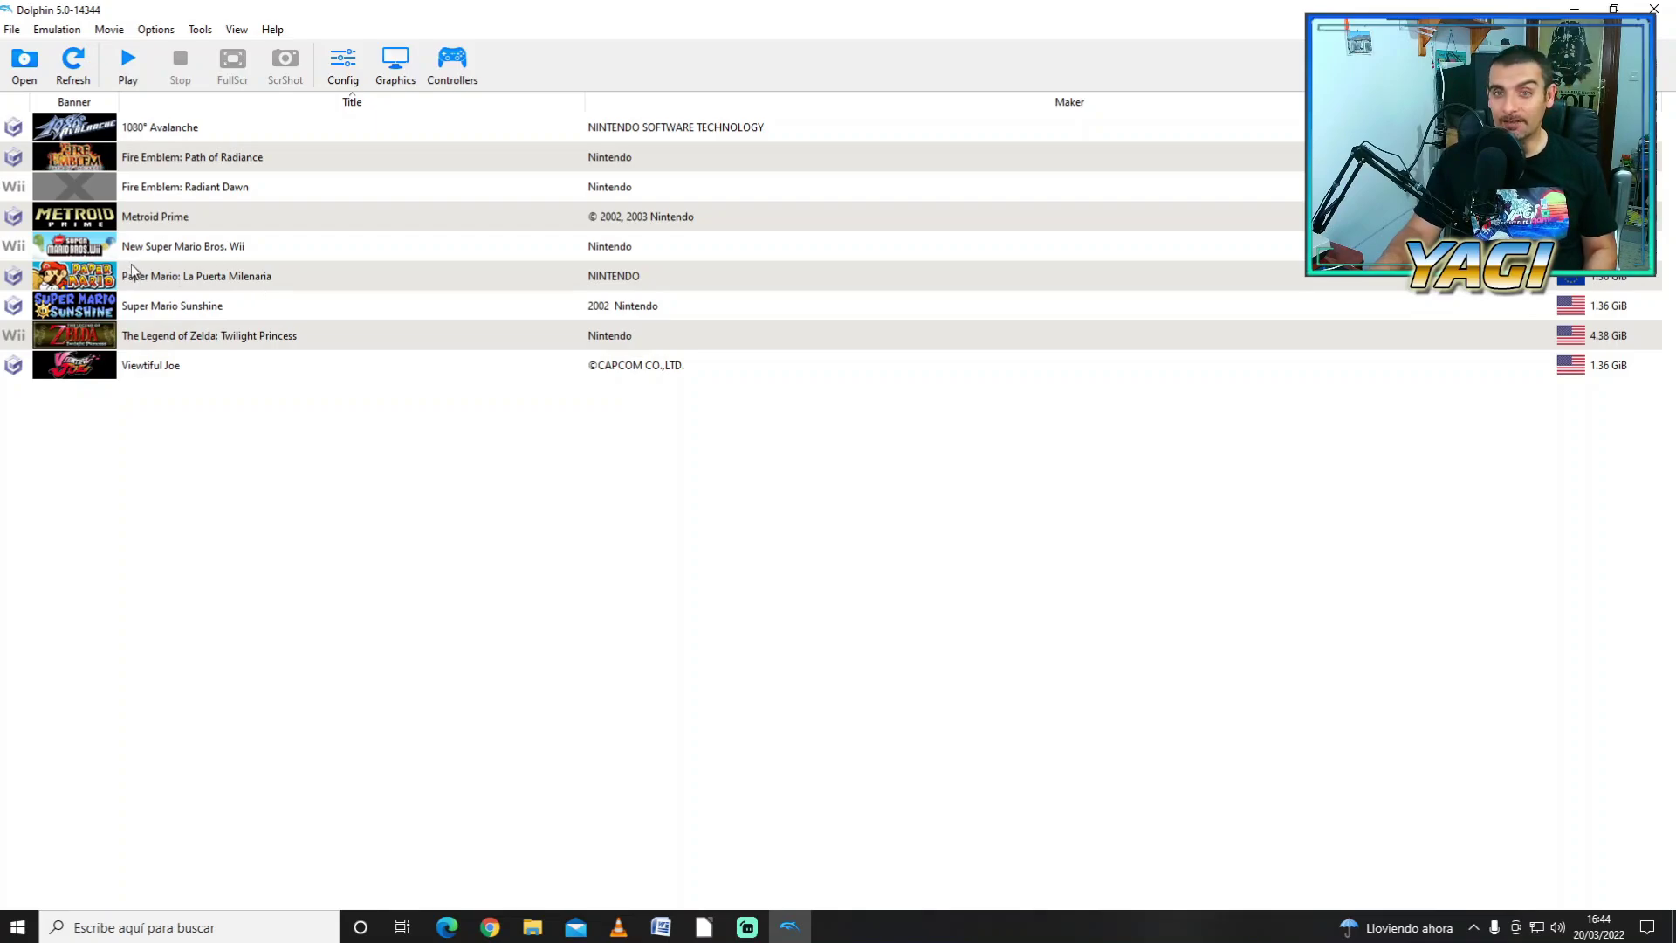
Step: Open the info properties of New Super Mario Bros. Wii and select the SMNE01 code of its game ID
right_click(103, 252)
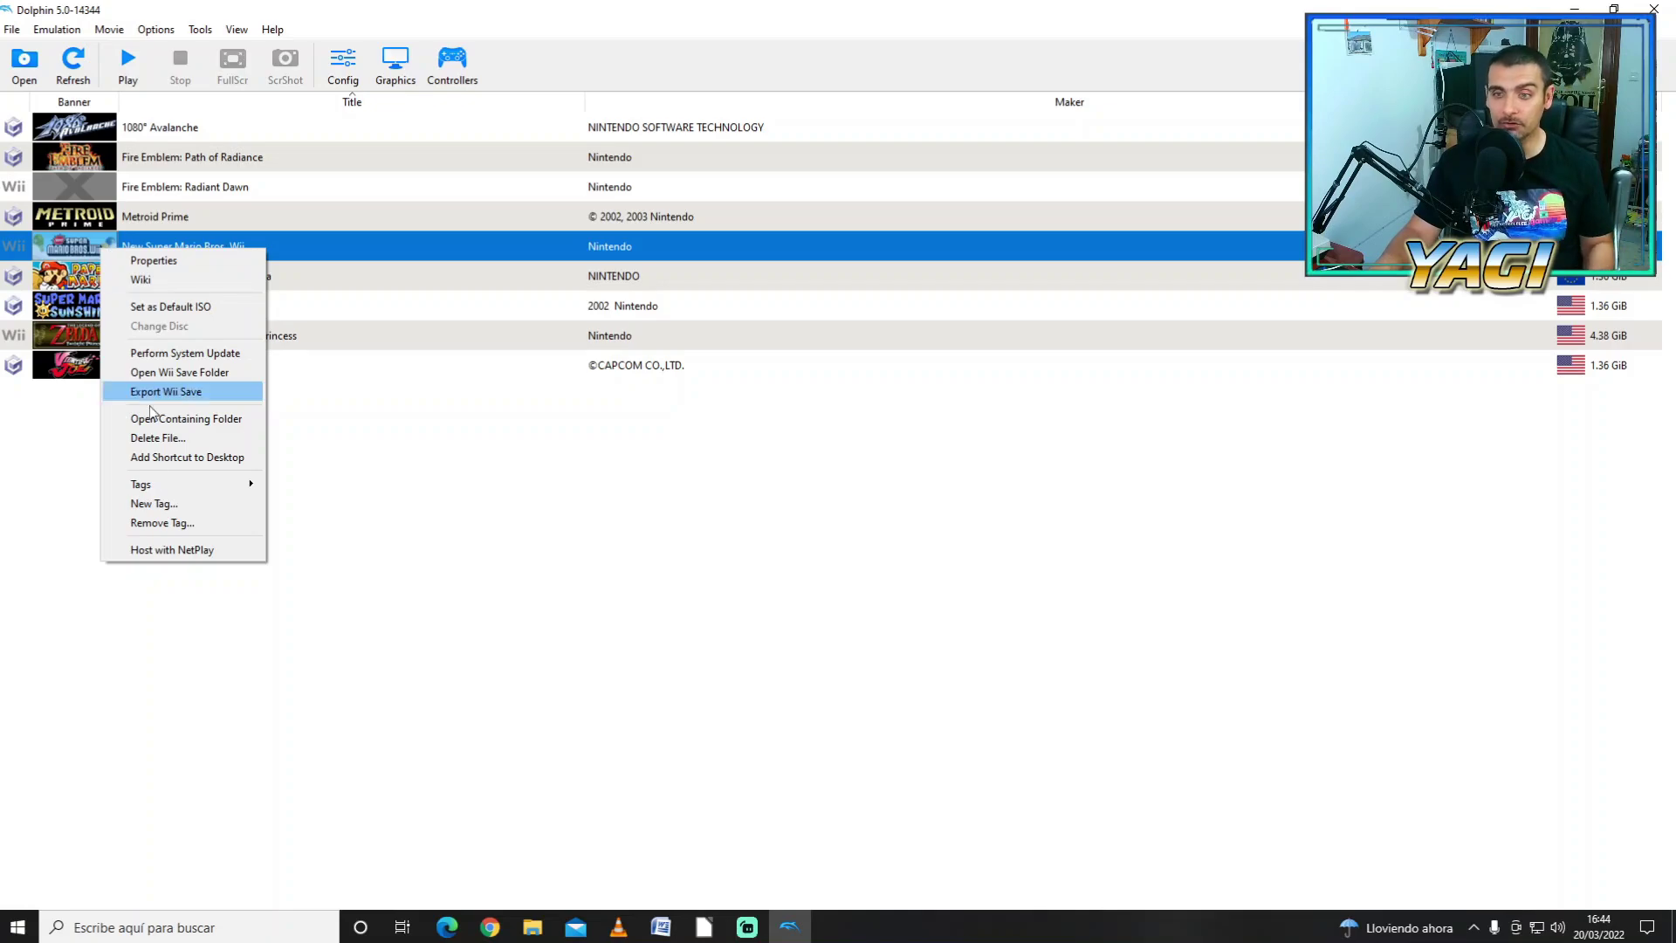
click(155, 260)
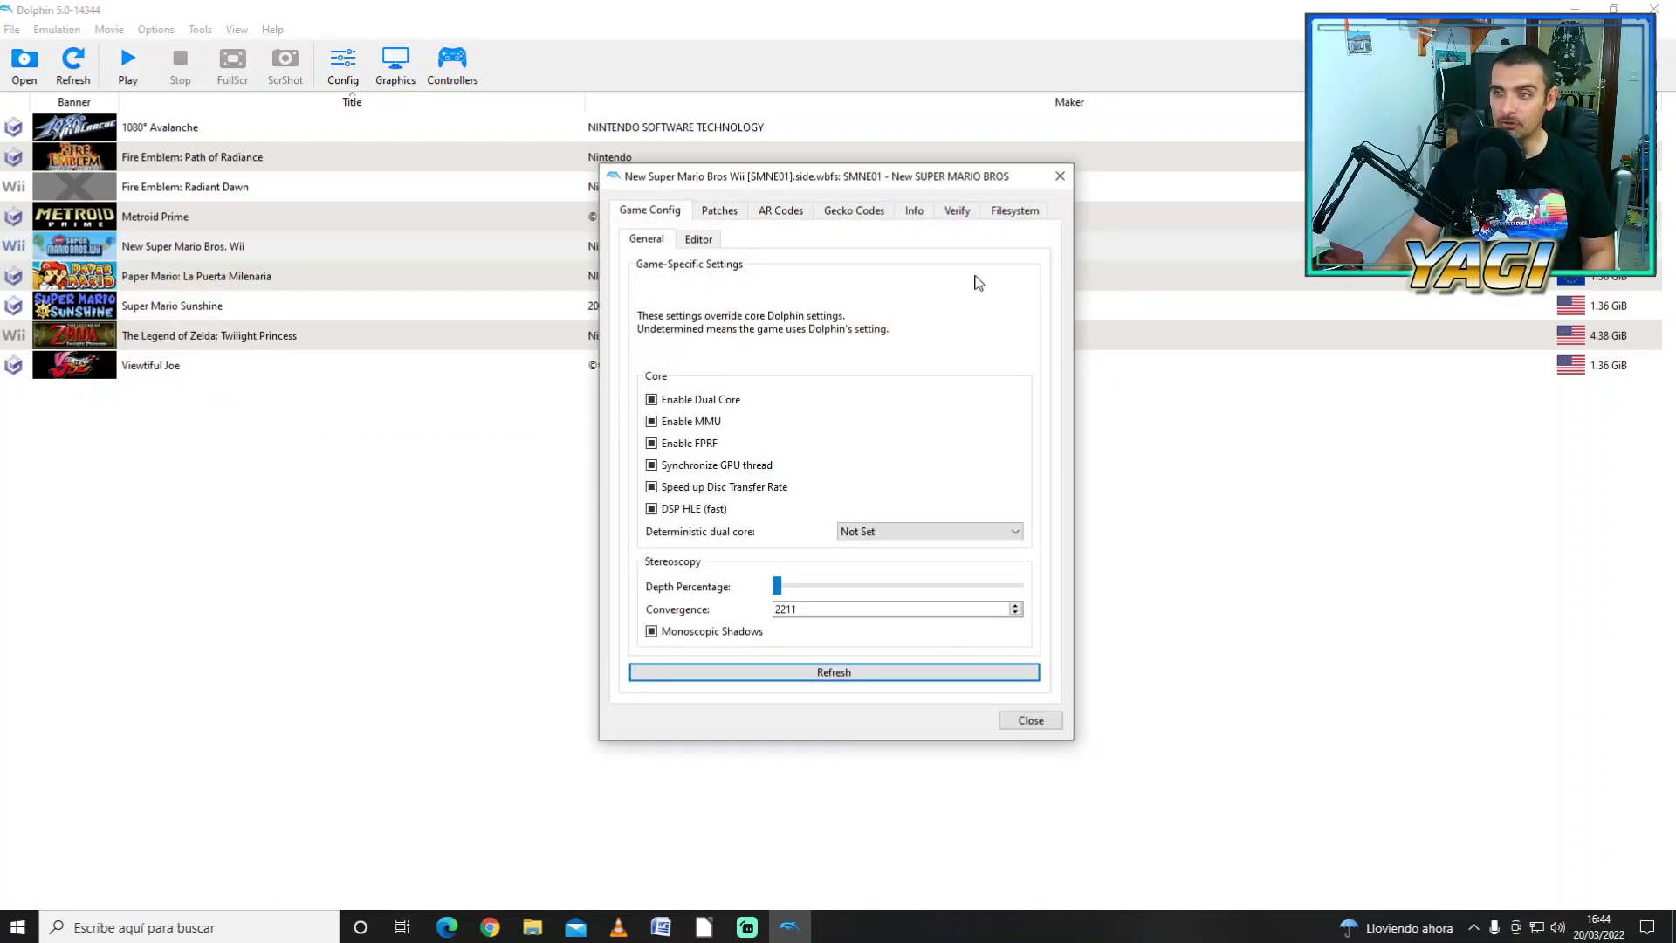
click(917, 215)
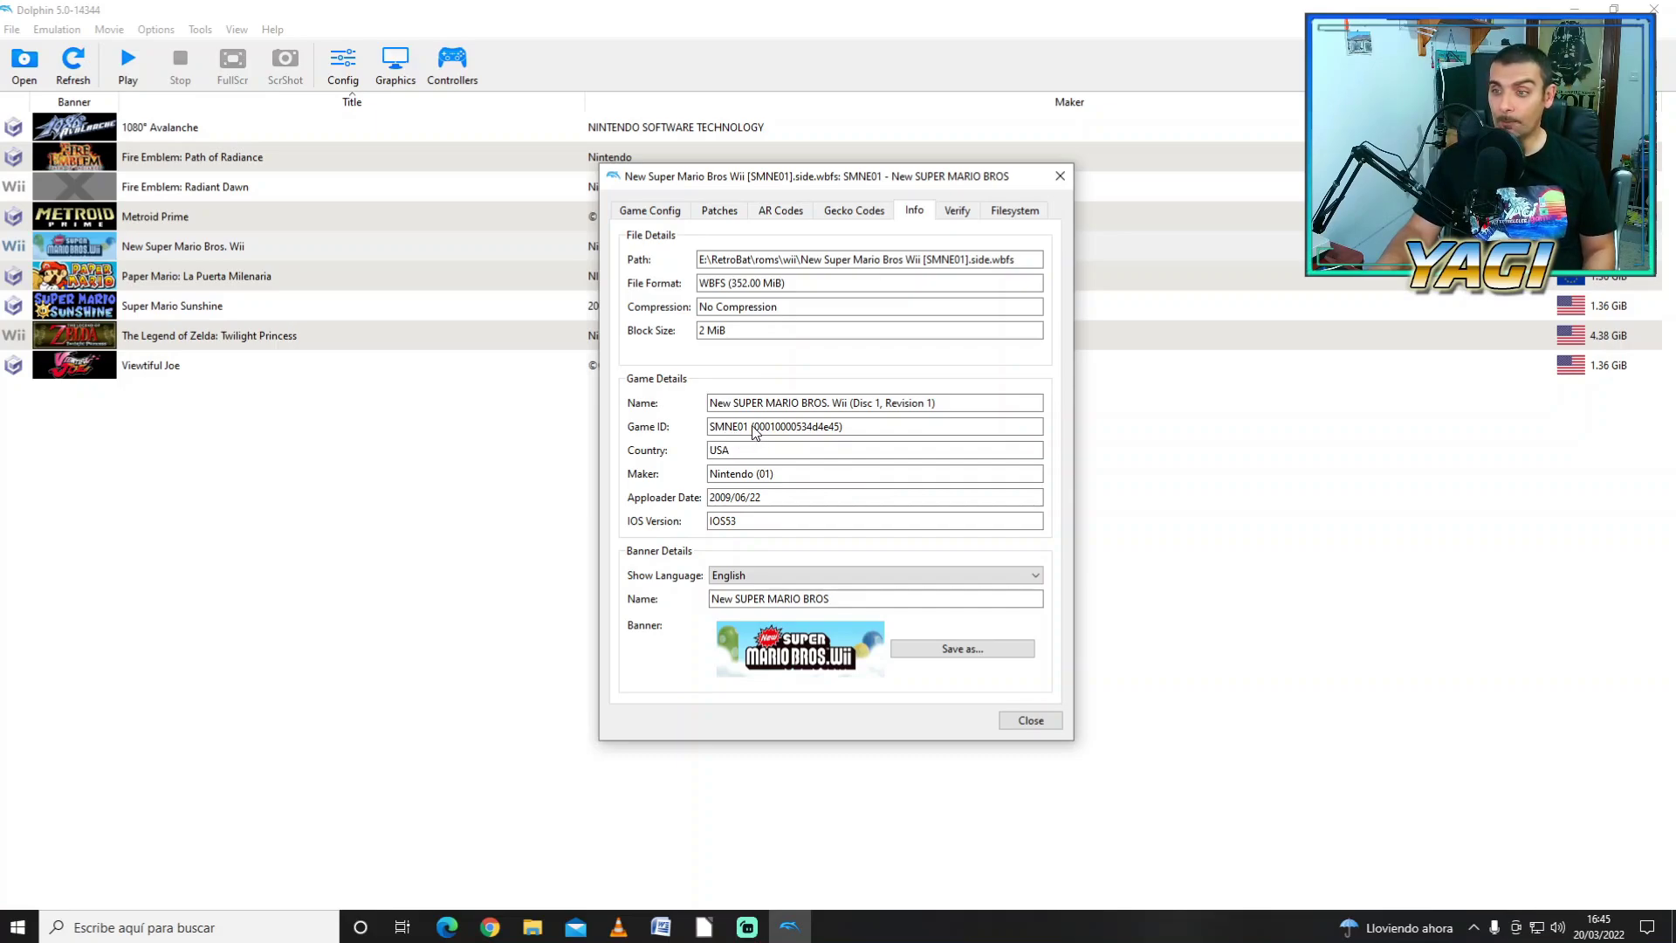
drag(749, 429, 708, 429)
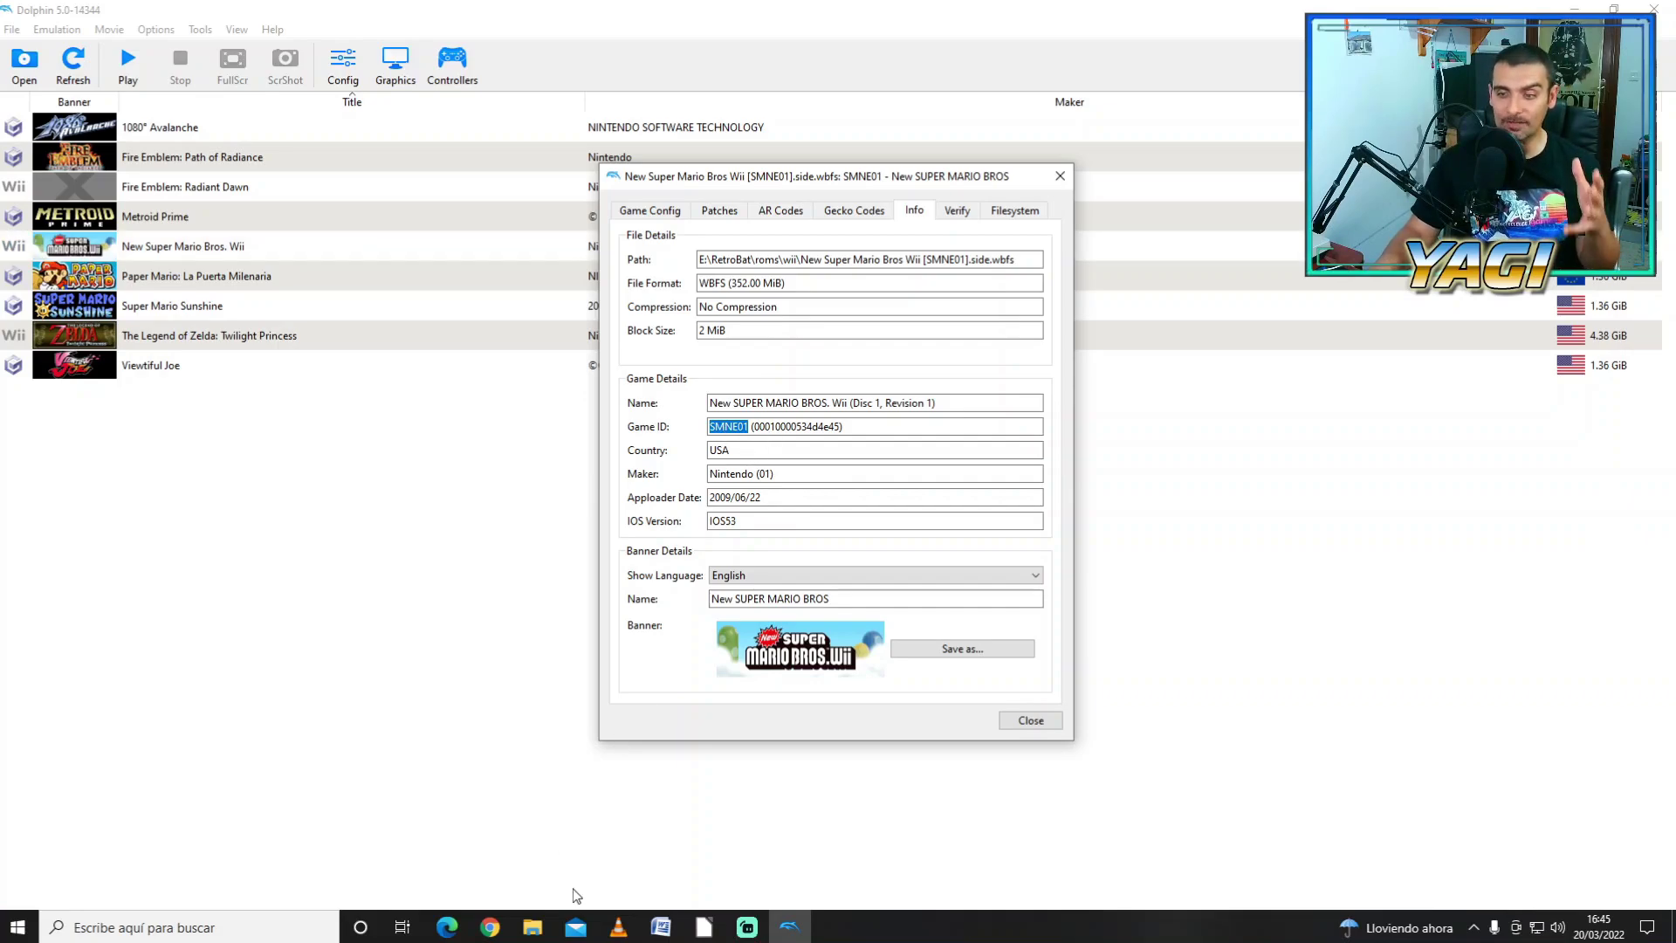
Step: Switch to File Explorer and open the User/Load/Textures folder inside dolphin-emu
click(532, 927)
click(448, 789)
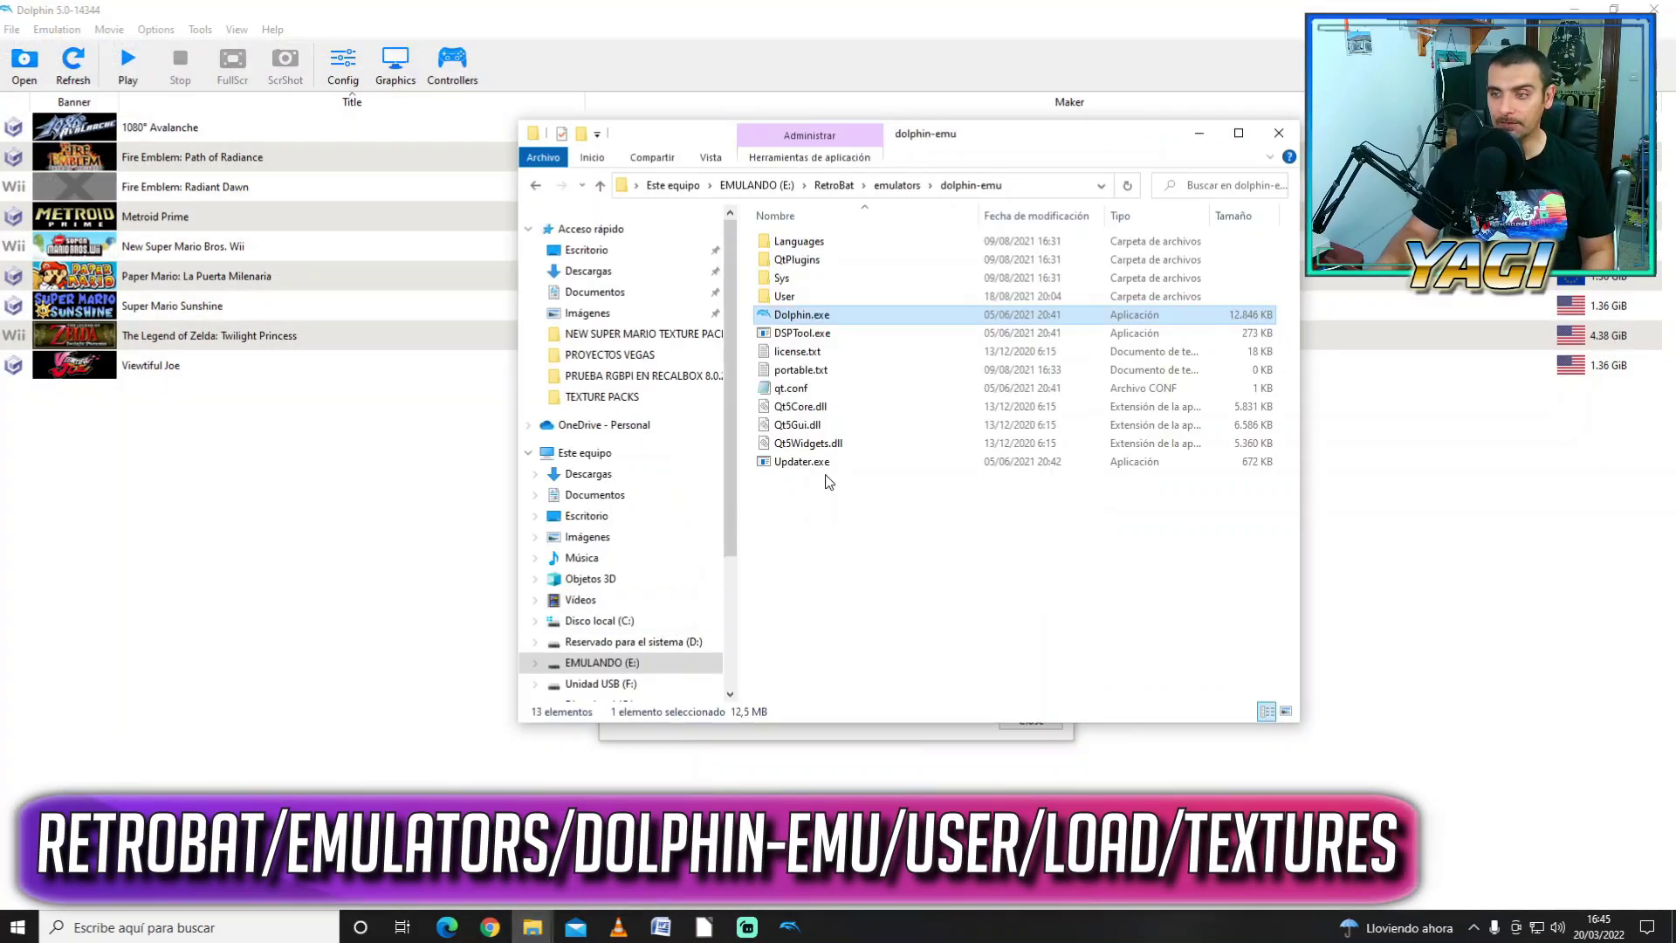
double_click(787, 298)
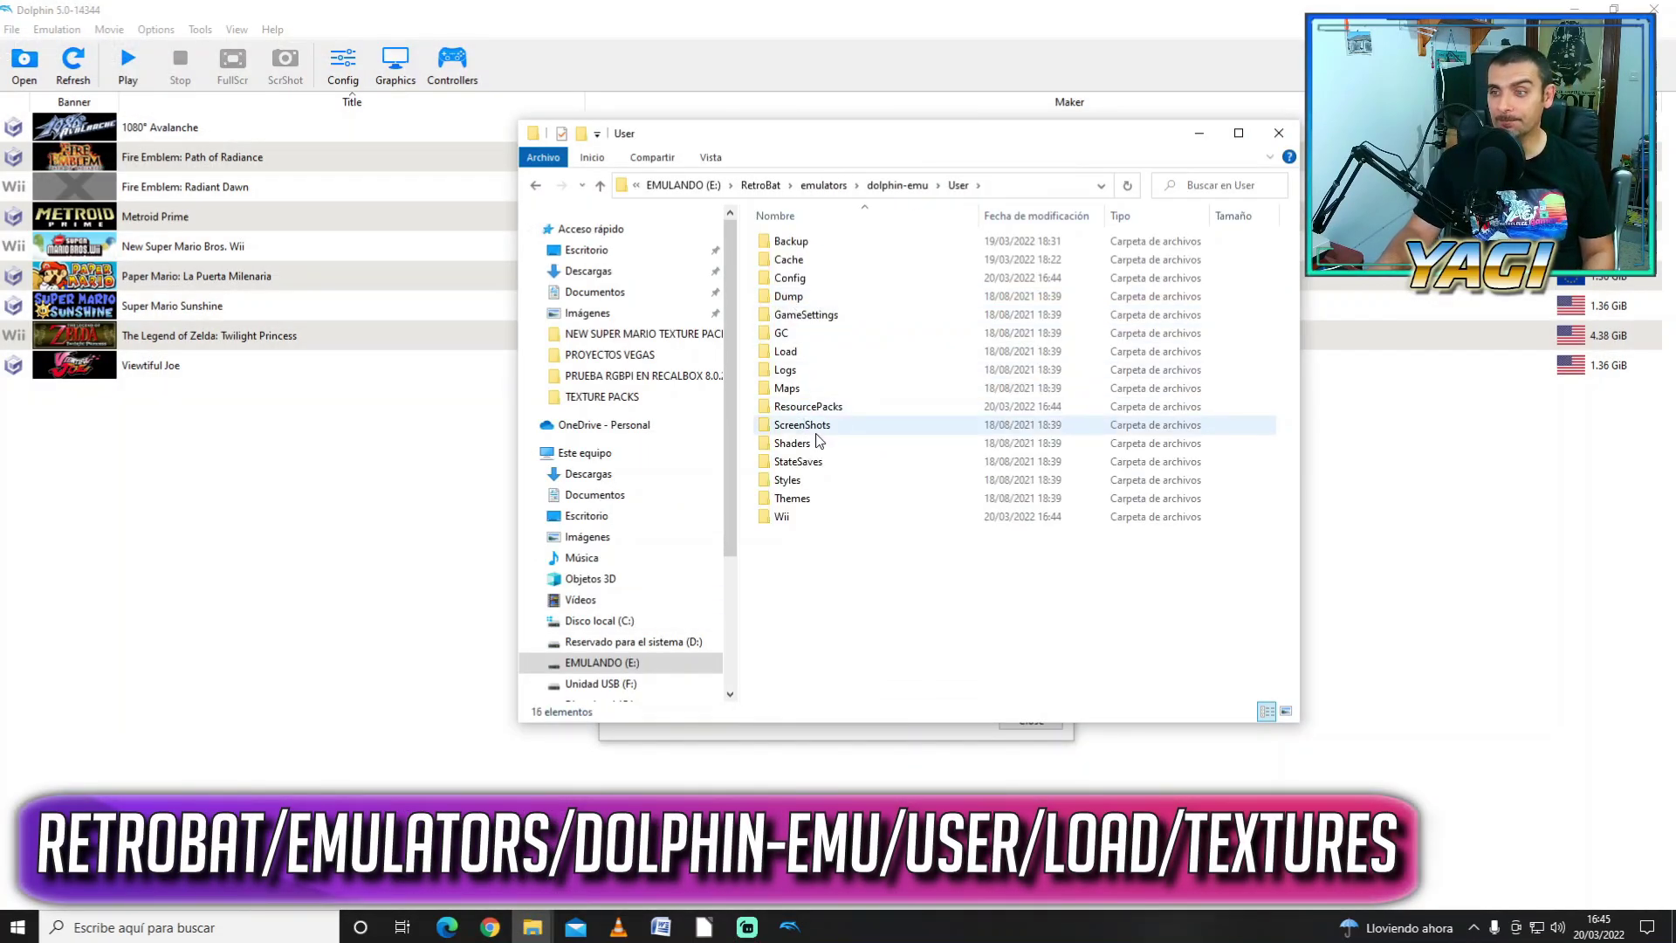
double_click(788, 351)
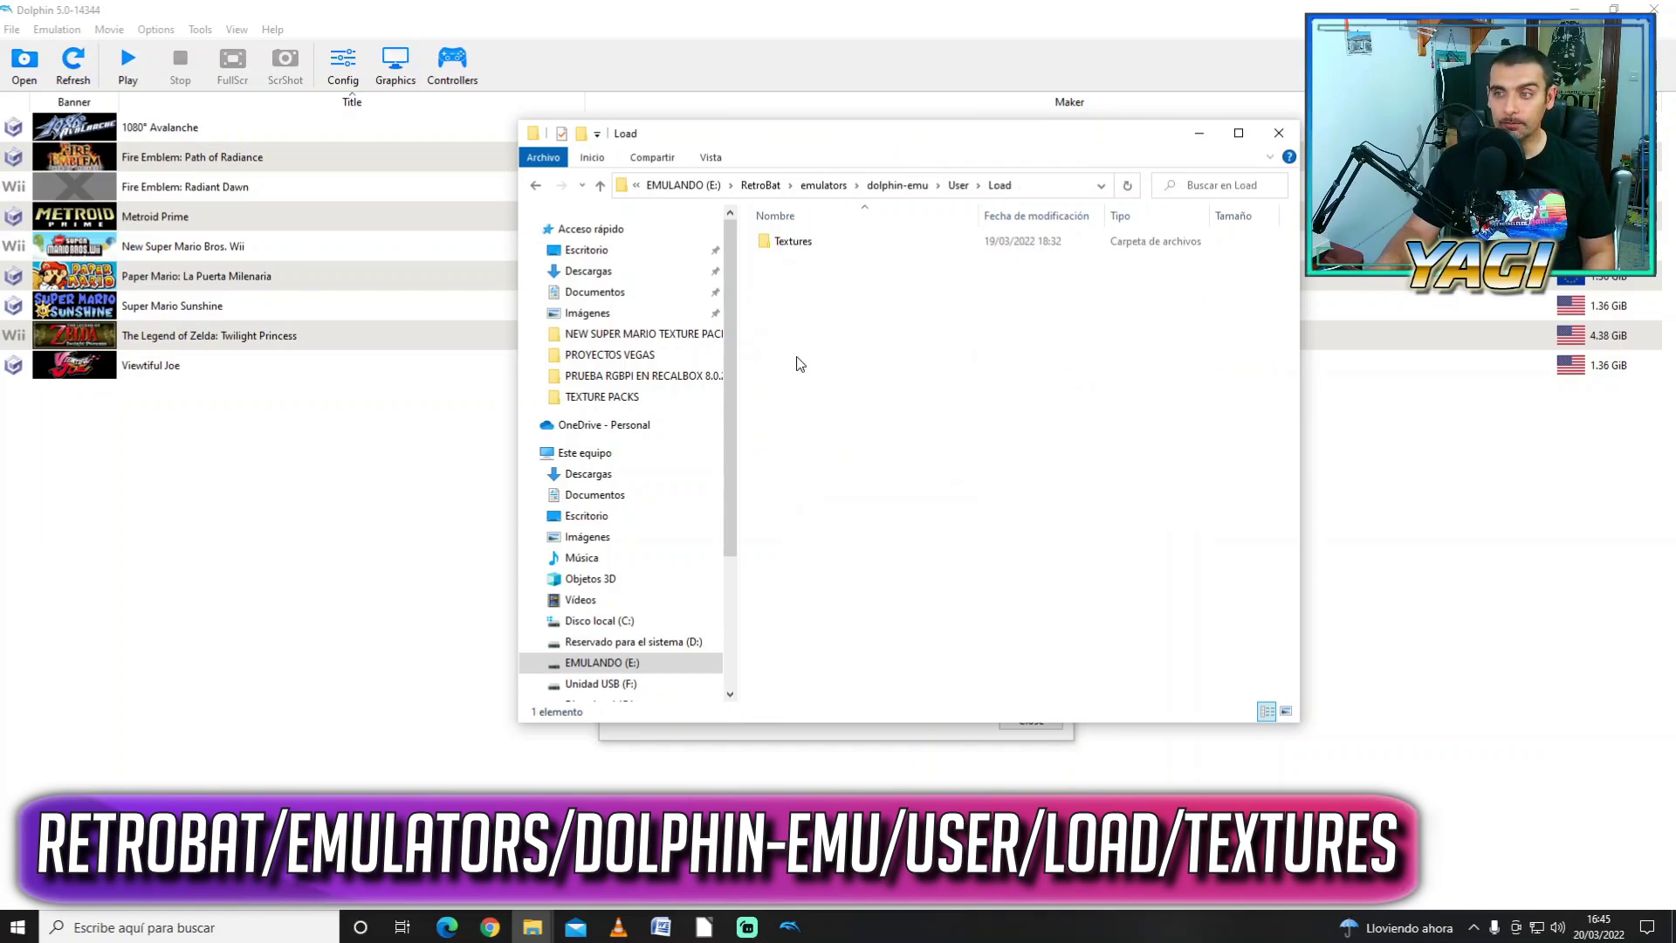
double_click(793, 243)
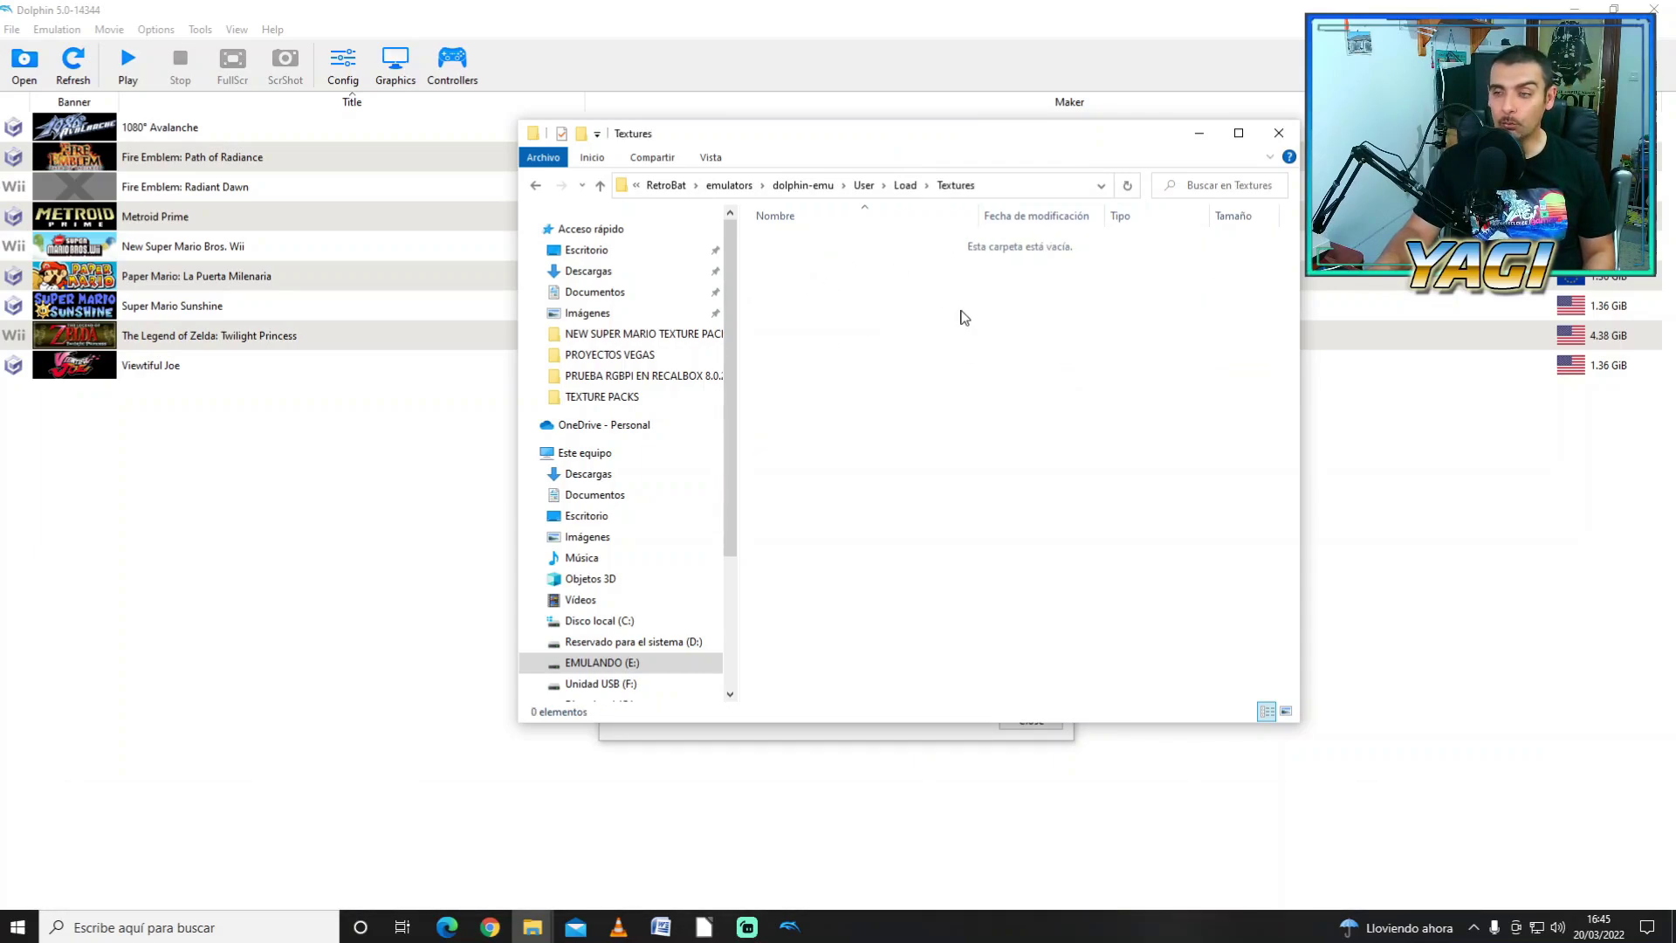
Step: Create a folder named SMNE01 in the Textures folder
right_click(811, 276)
mouse_move(951, 475)
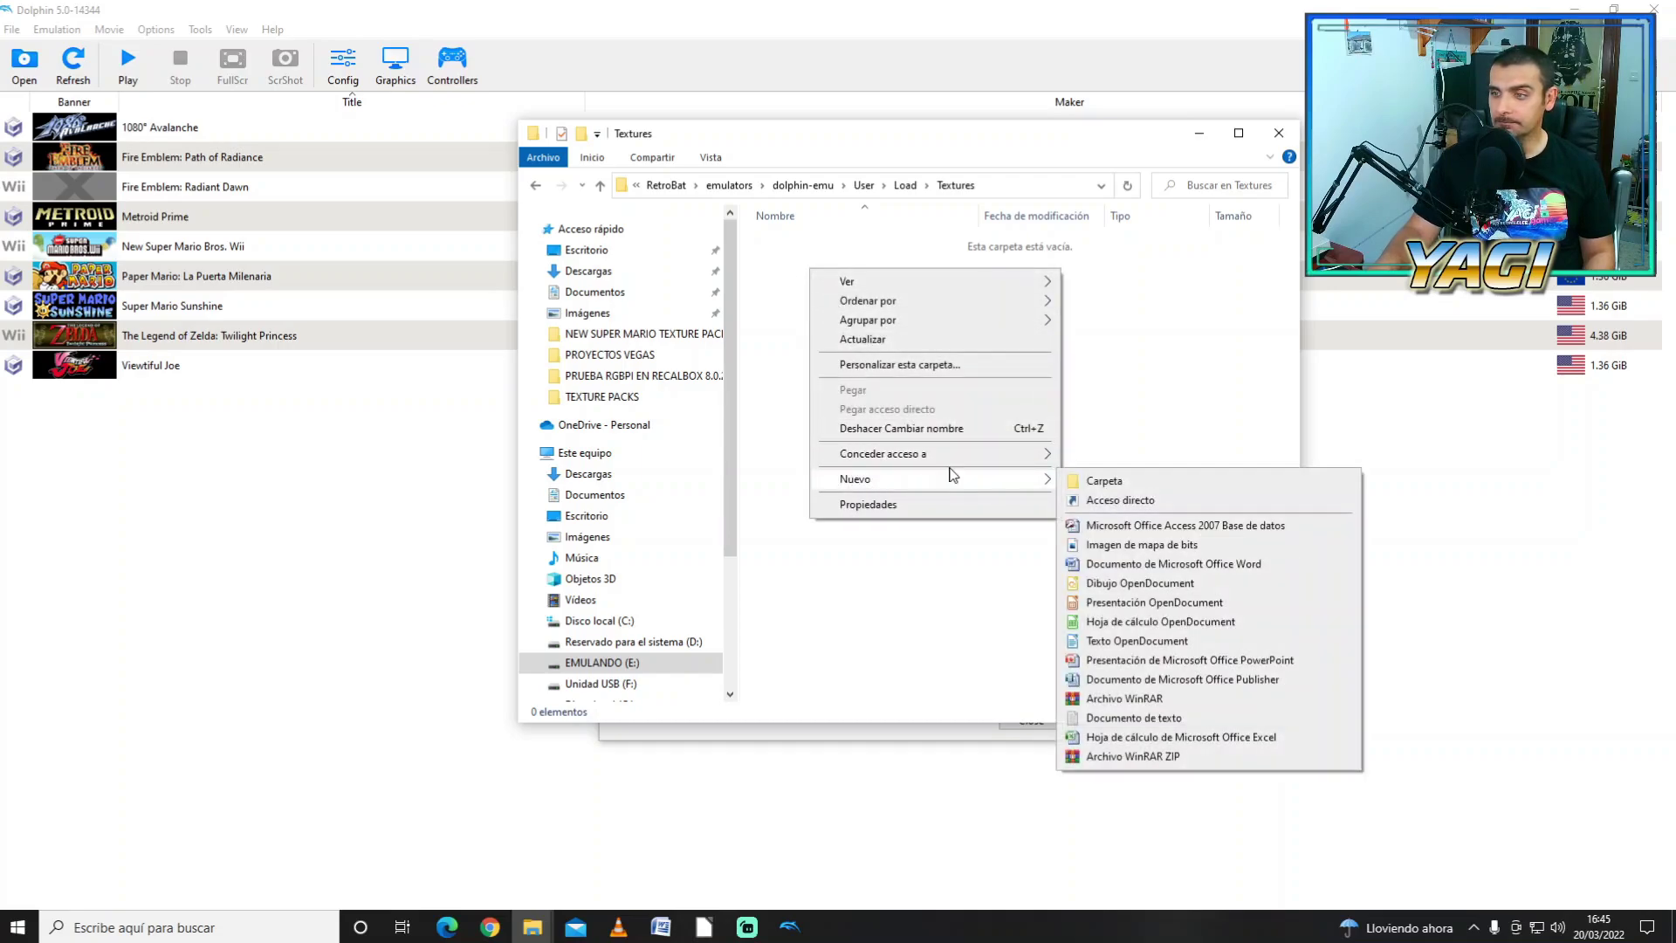
click(1122, 486)
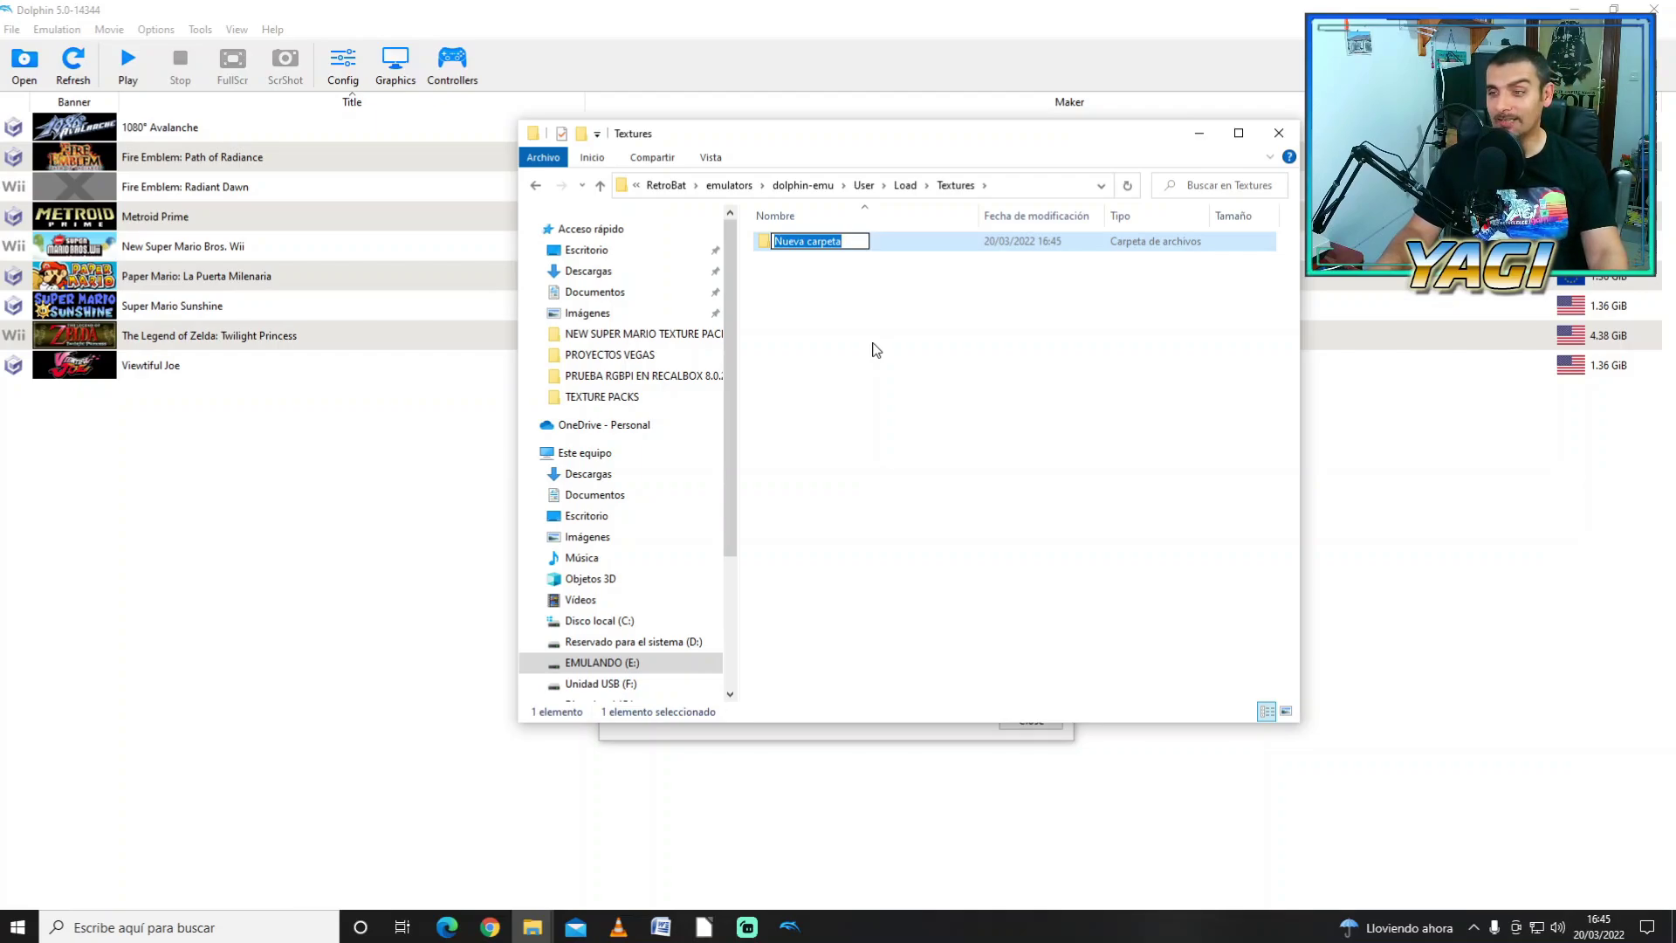
text(SMNE01)
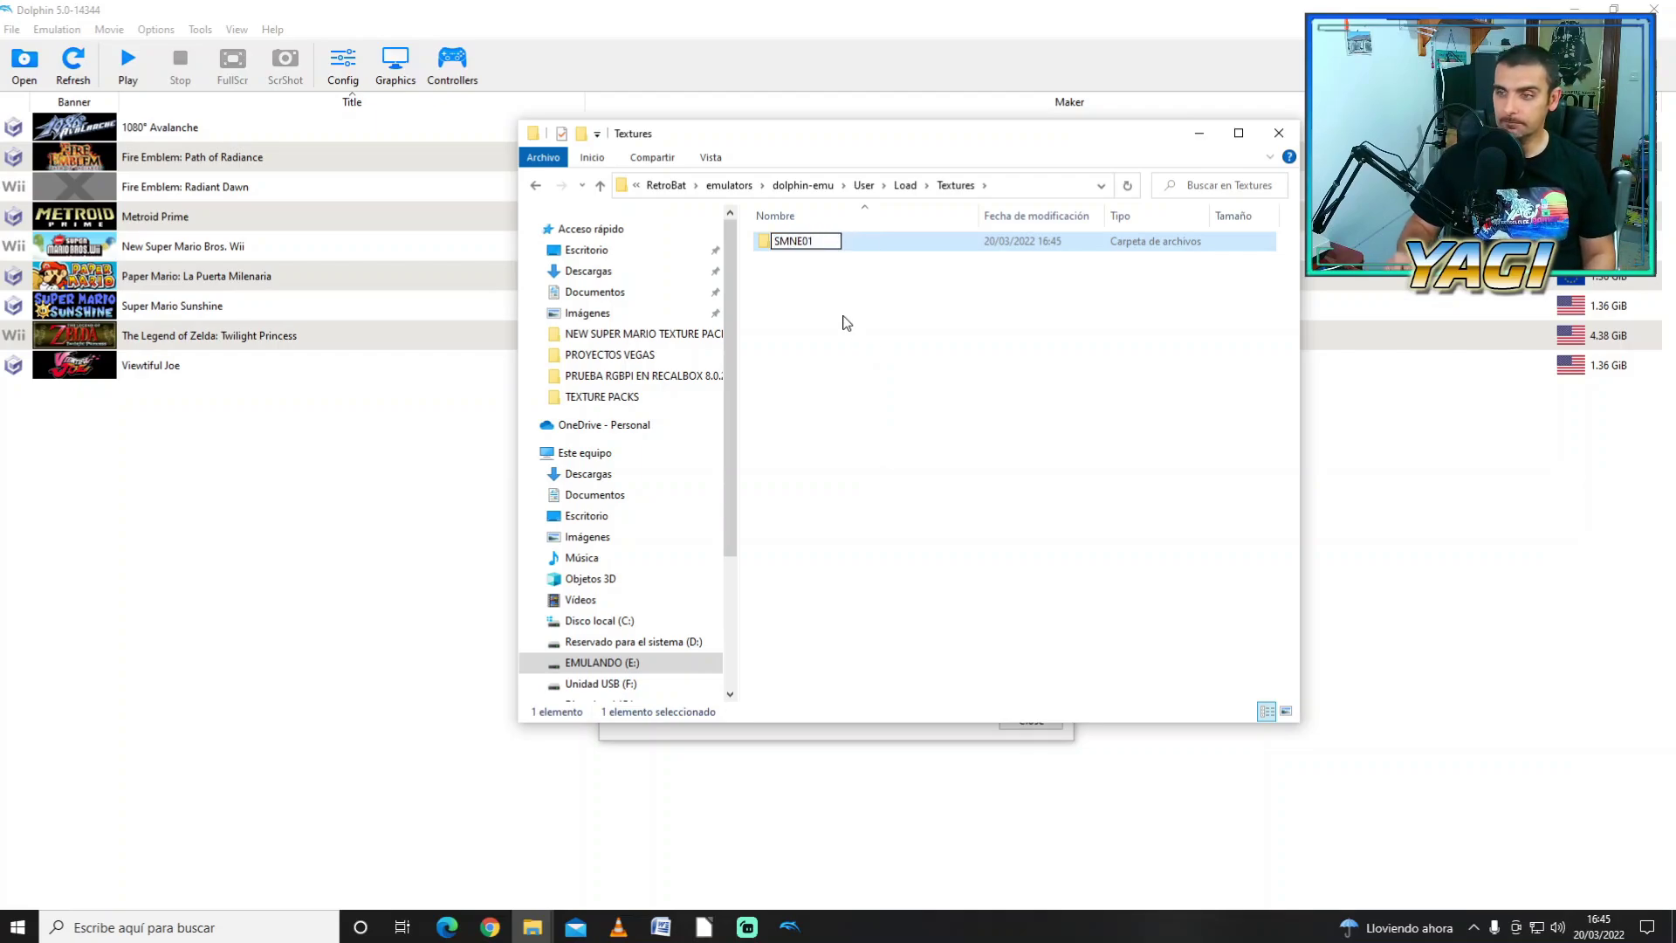
key(Return)
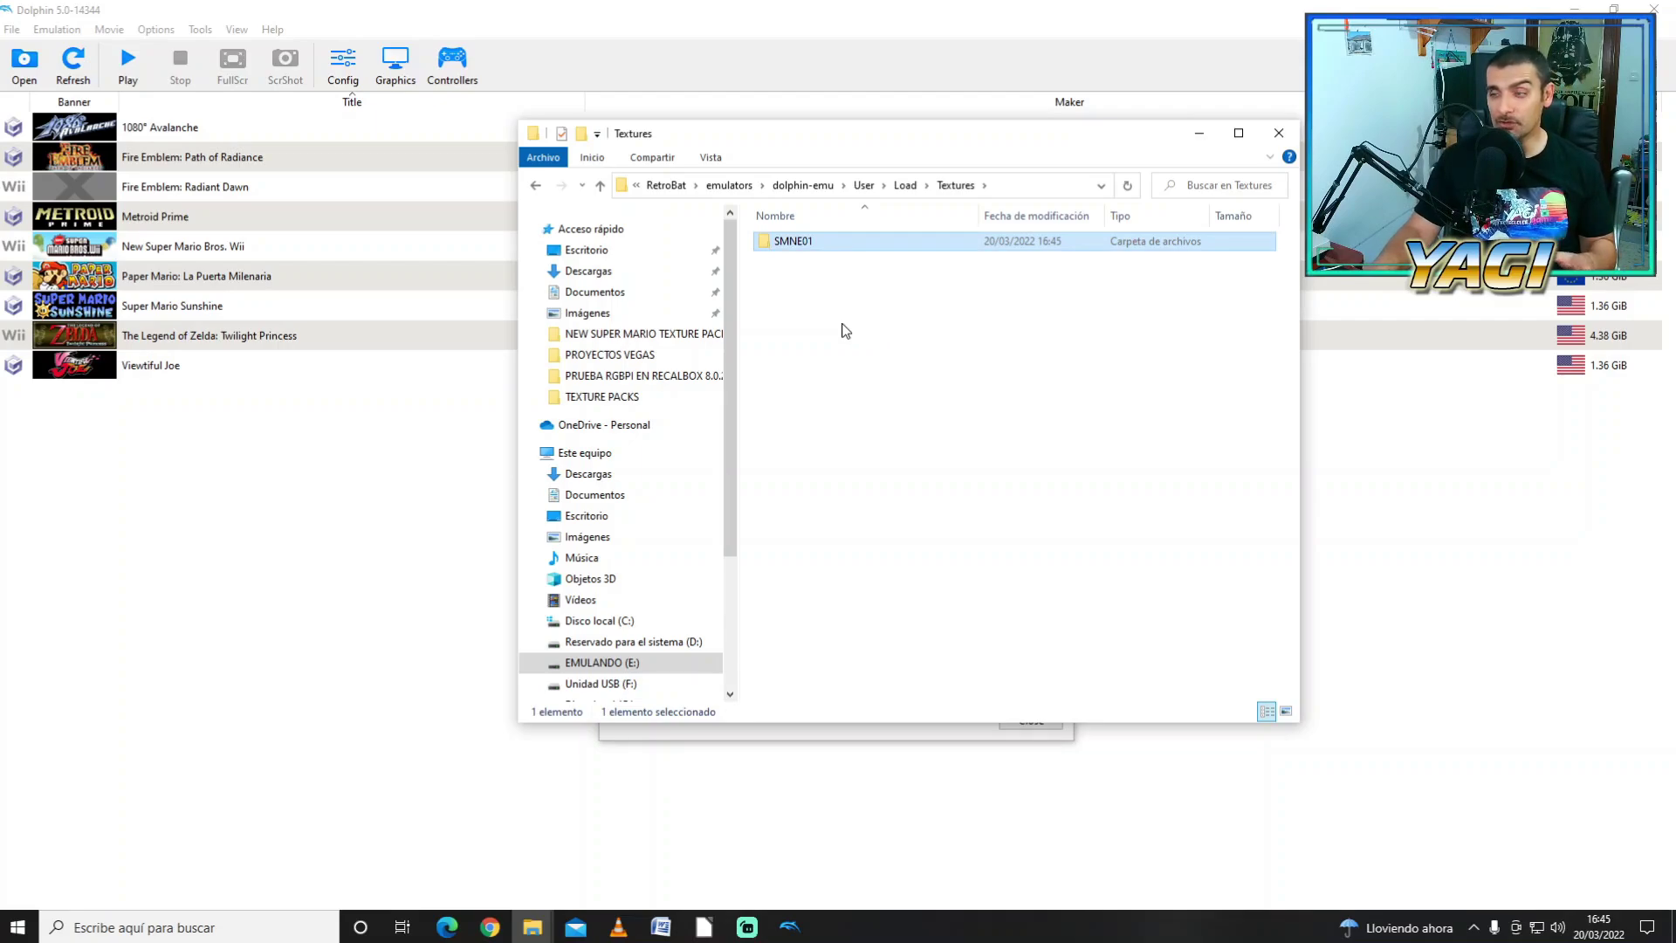
Step: Minimize Dolphin and arrange the Textures and TEXTURE PACKS windows side by side
click(1576, 9)
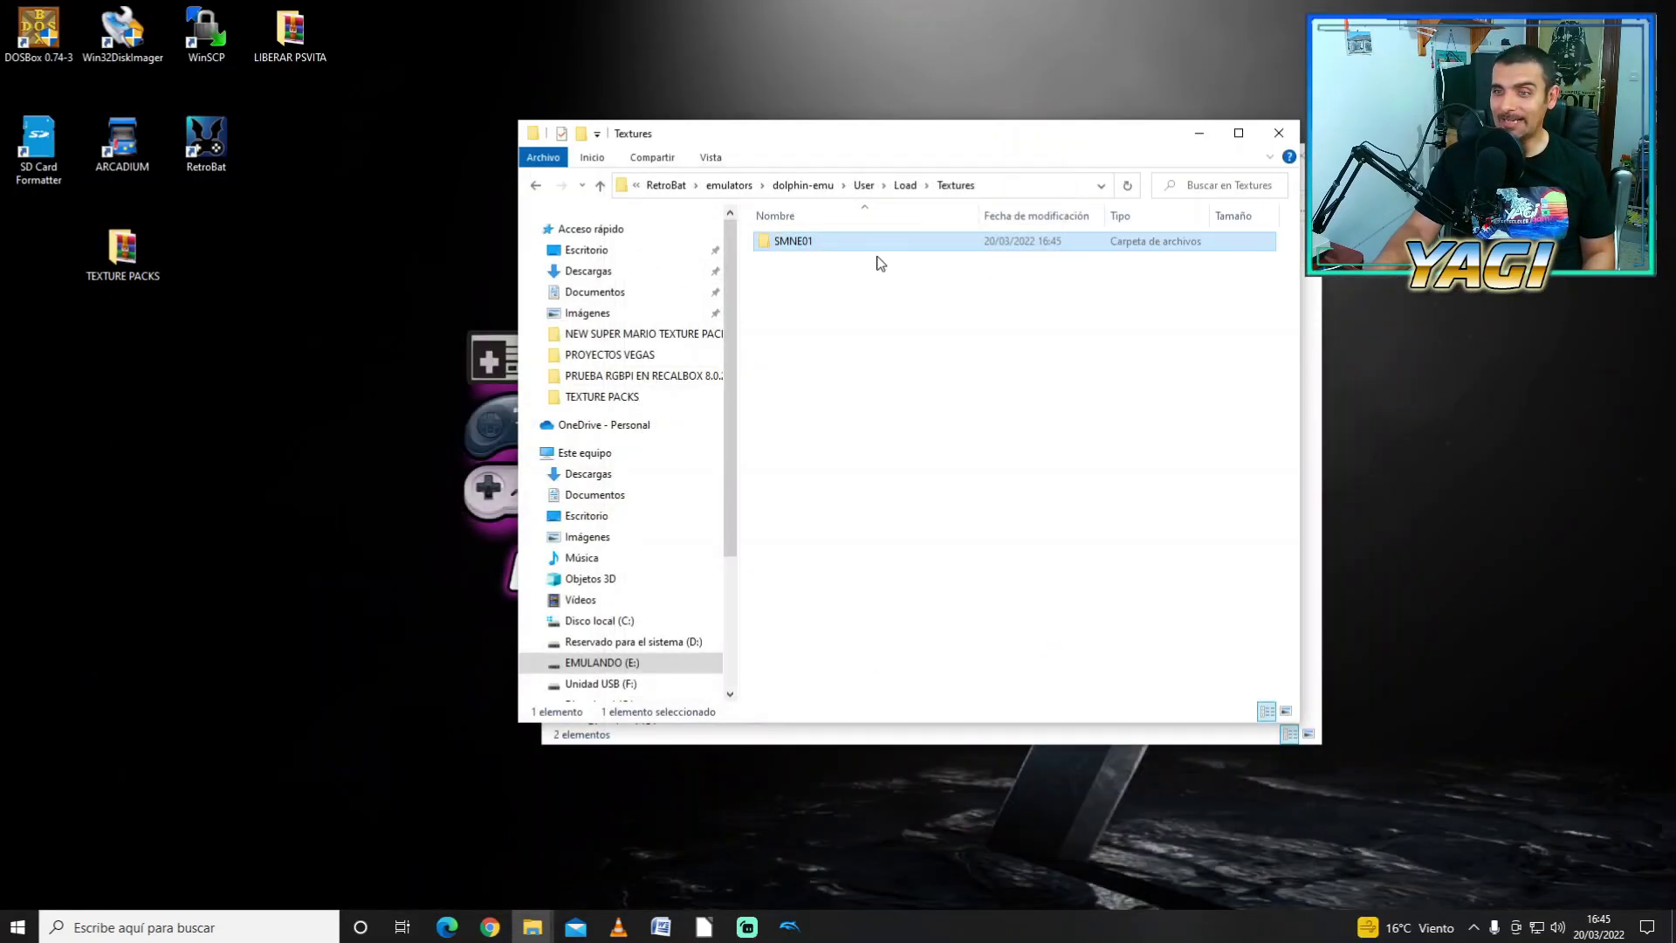
drag(911, 138, 640, 230)
drag(961, 157, 1170, 131)
drag(711, 232, 645, 176)
drag(1092, 131, 1138, 175)
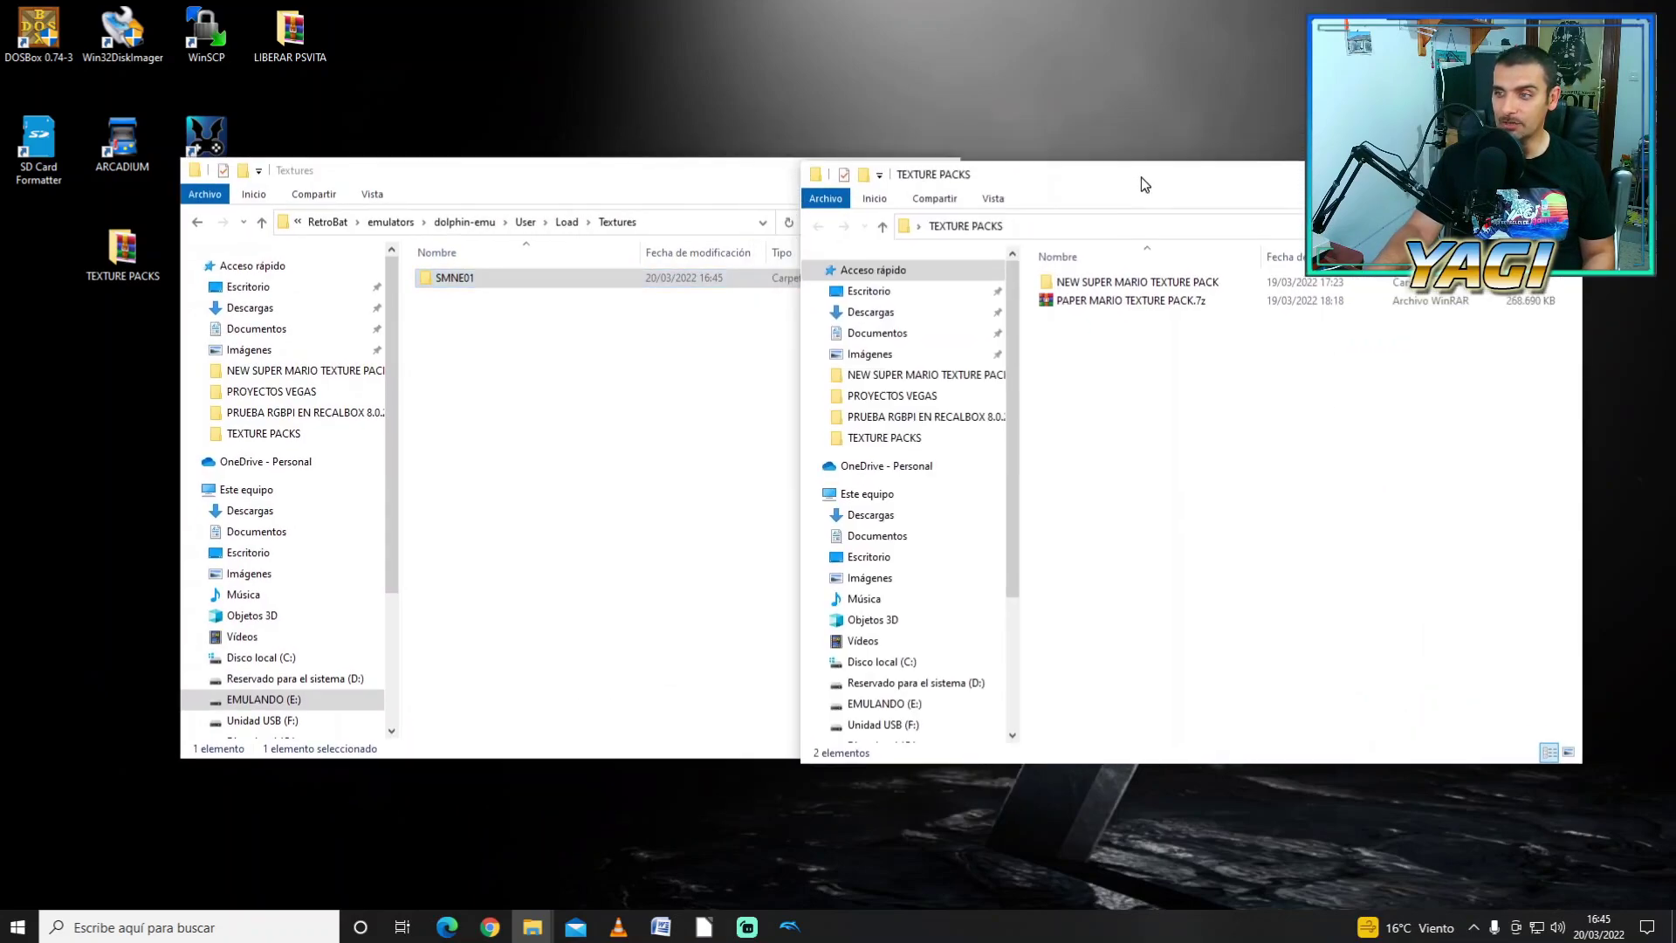
Step: Open NSMBW_HD_v2.8.zip from the NEW SUPER MARIO TEXTURE PACK folder and go into its textures/SMN folder
double_click(1152, 283)
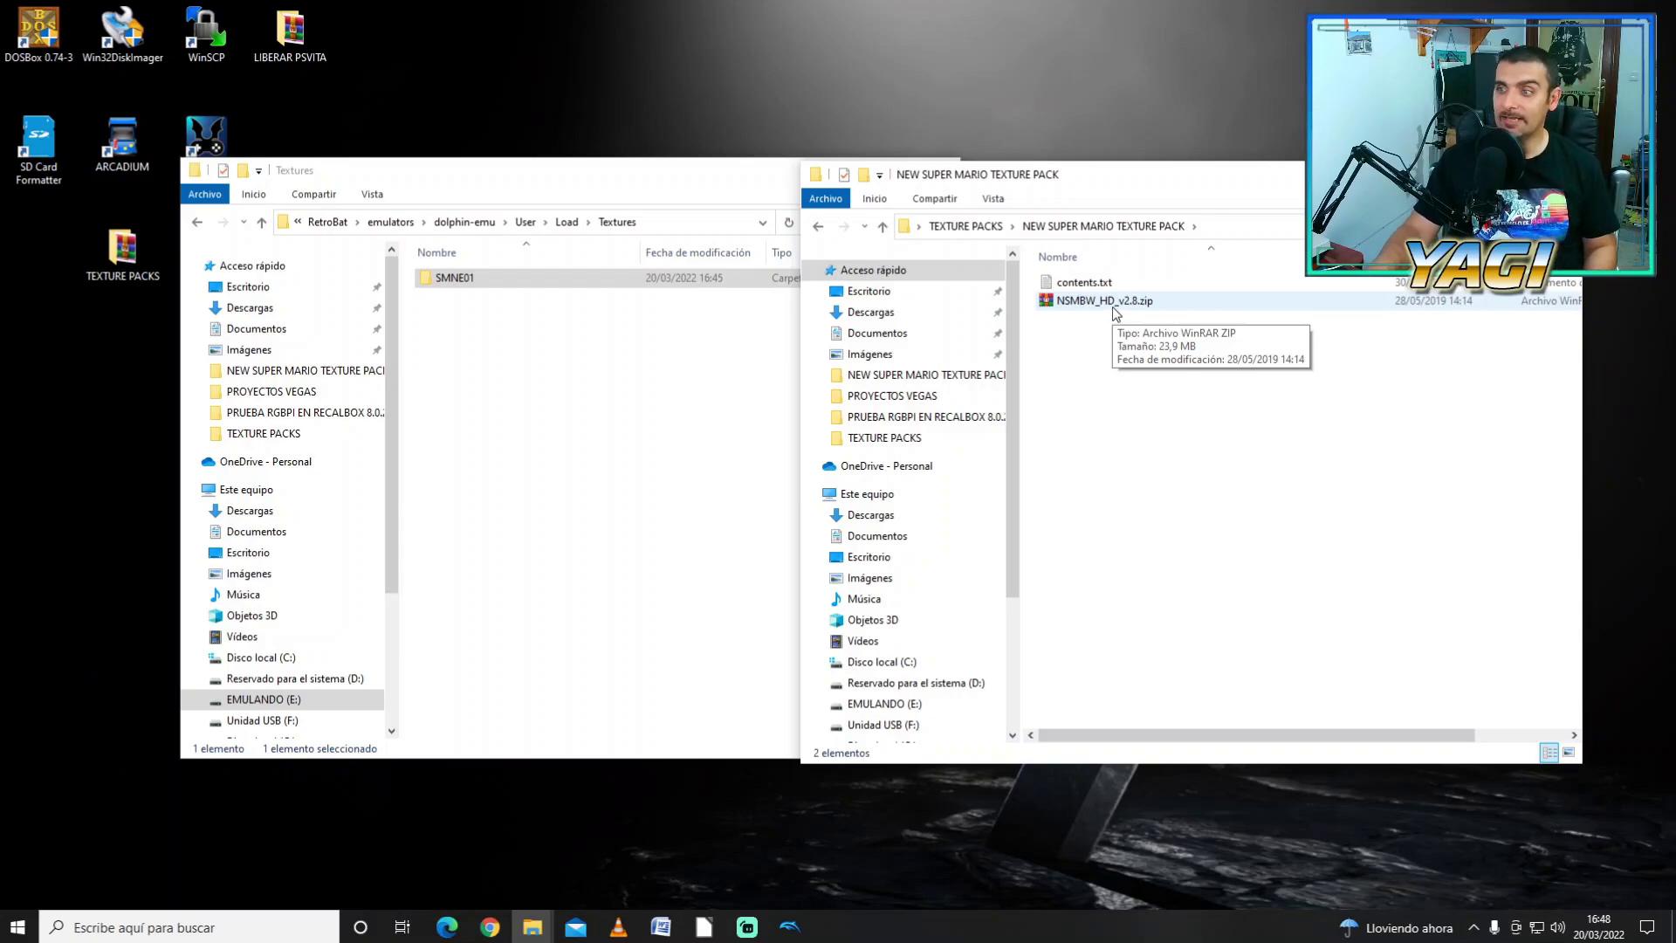
double_click(1112, 303)
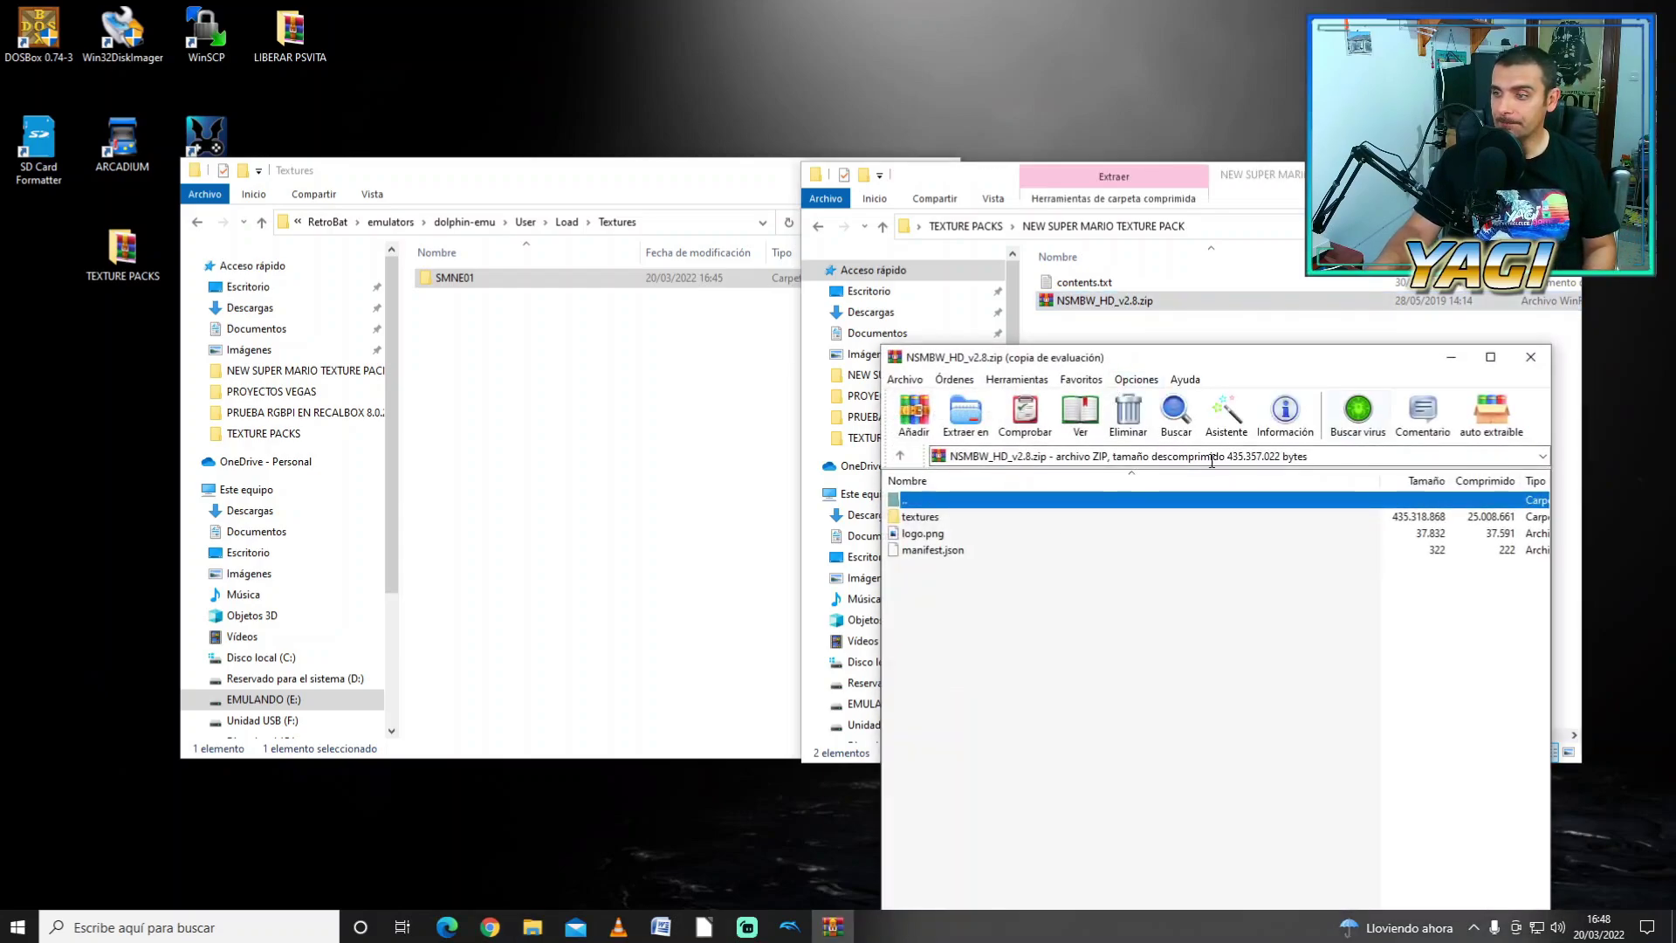
click(1349, 611)
double_click(928, 517)
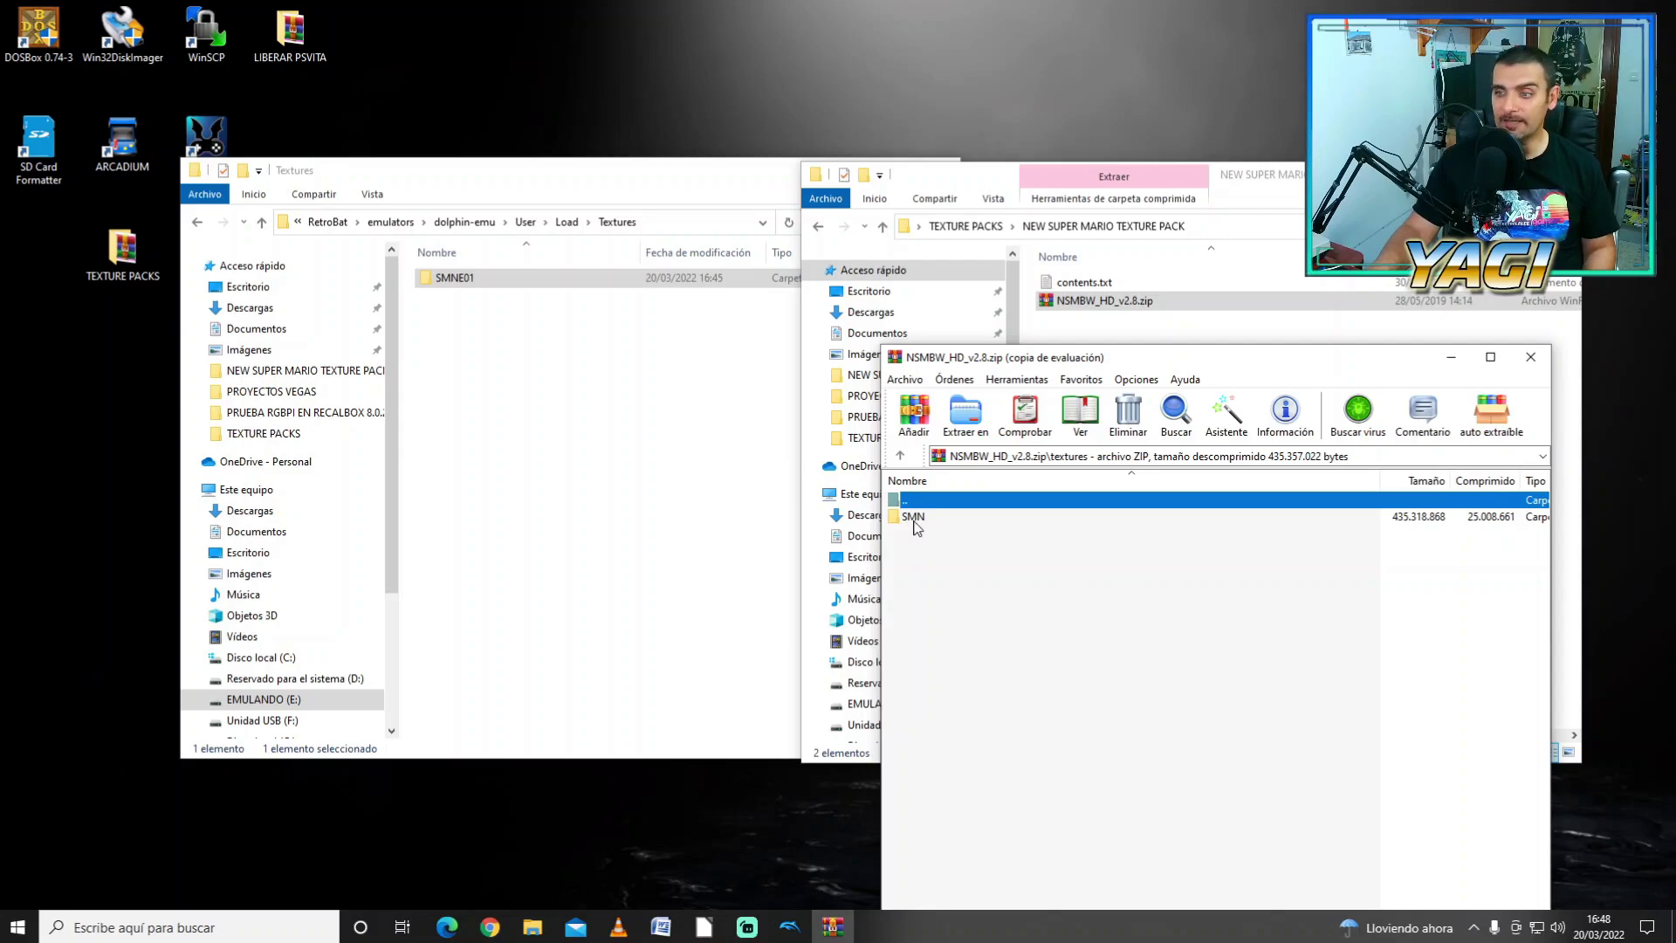
double_click(917, 521)
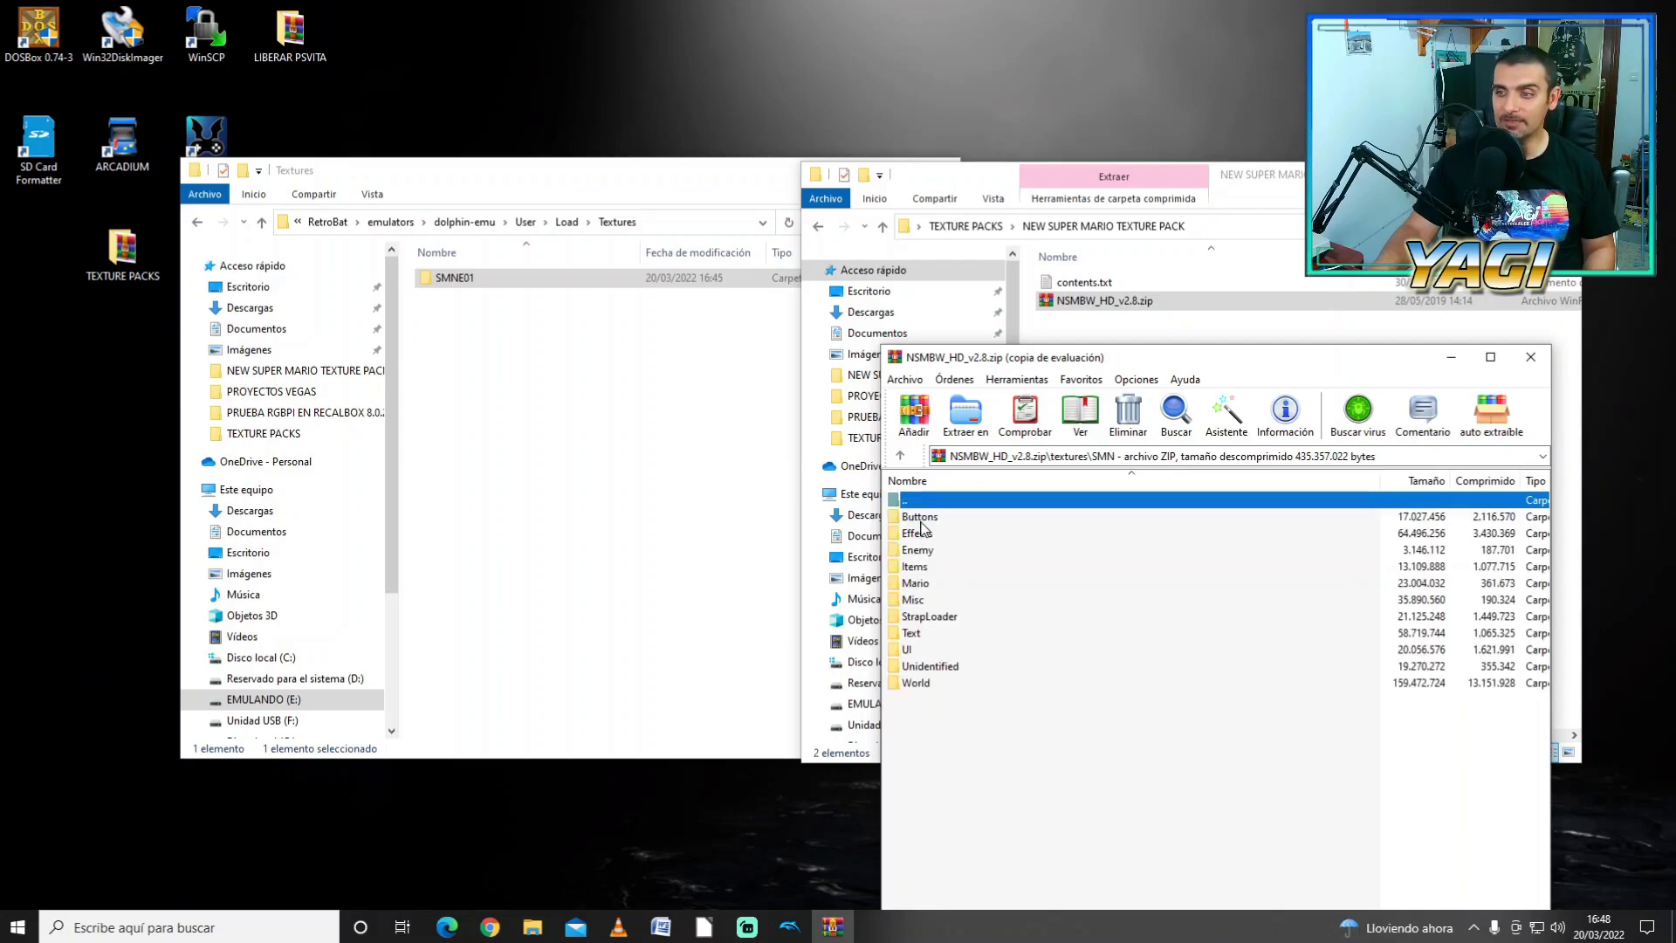
Step: Extract all folders from Buttons to World into the SMNE01 folder and close the archive
click(921, 520)
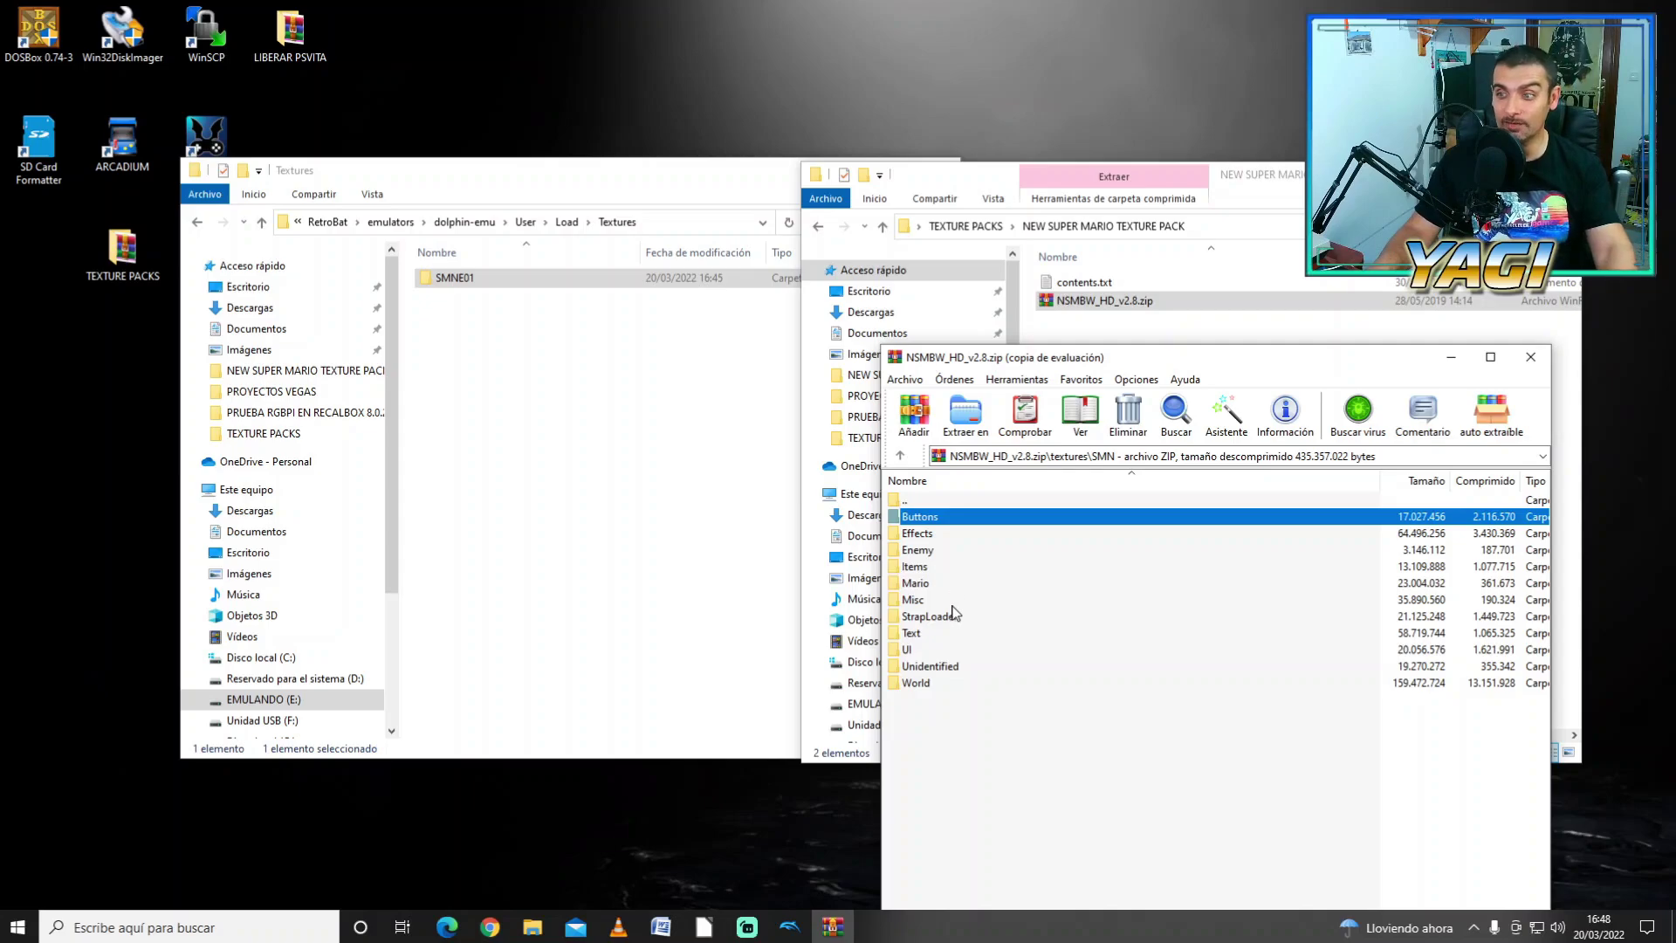
shift+click(921, 684)
drag(908, 631, 457, 287)
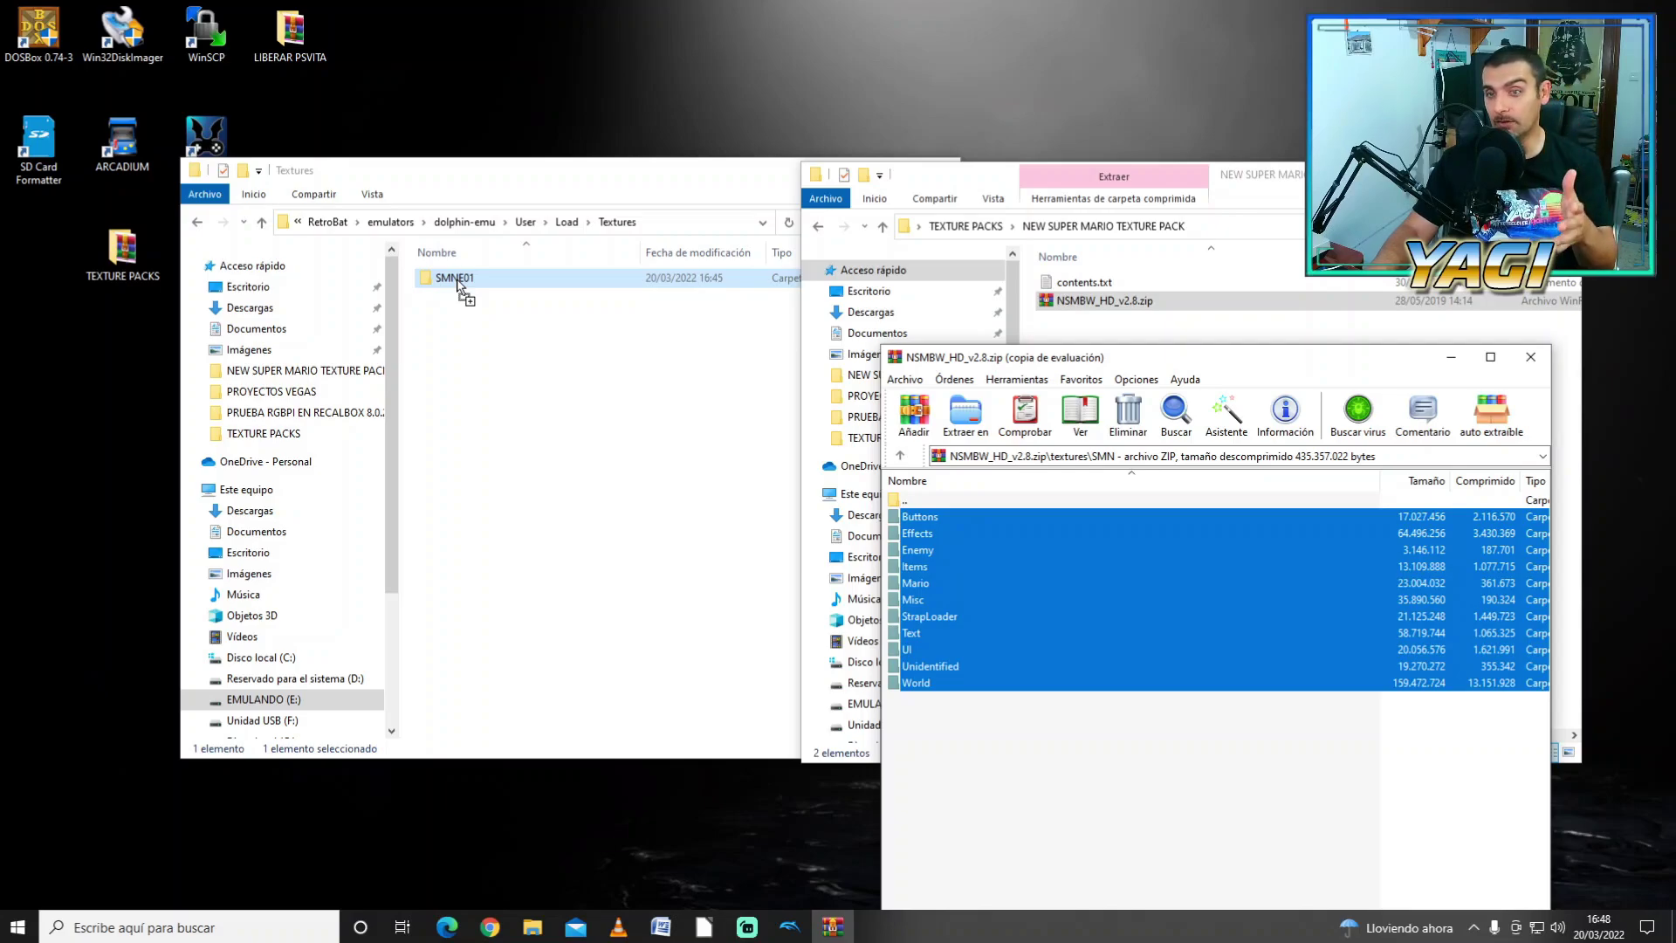
drag(458, 288, 458, 287)
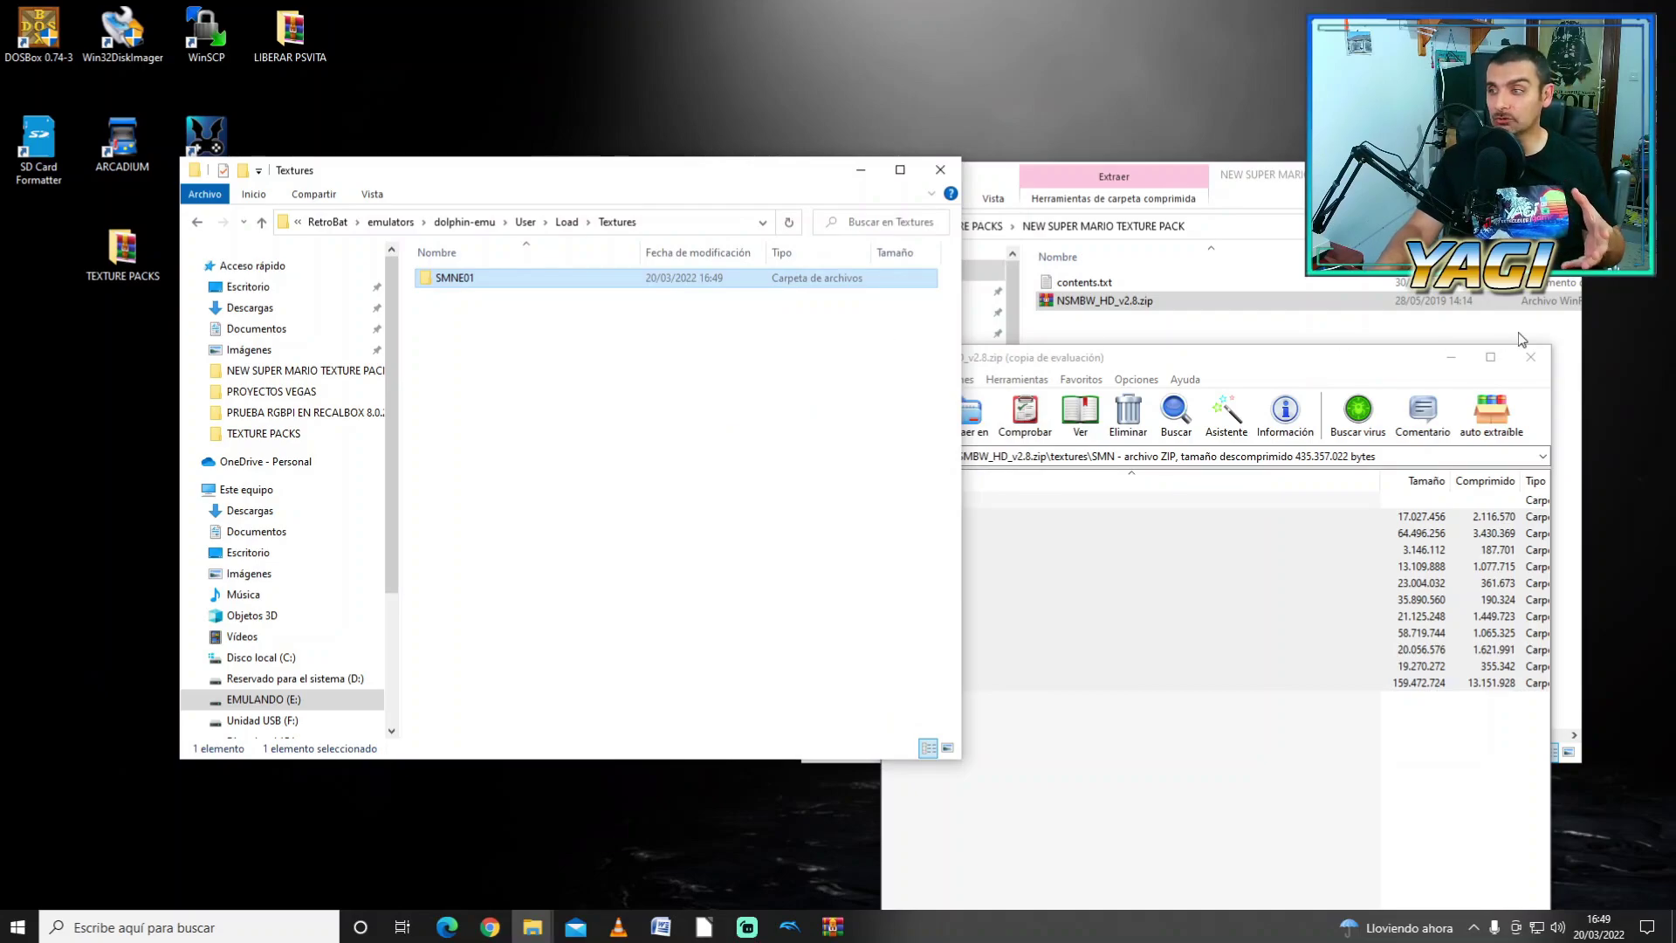
click(1530, 357)
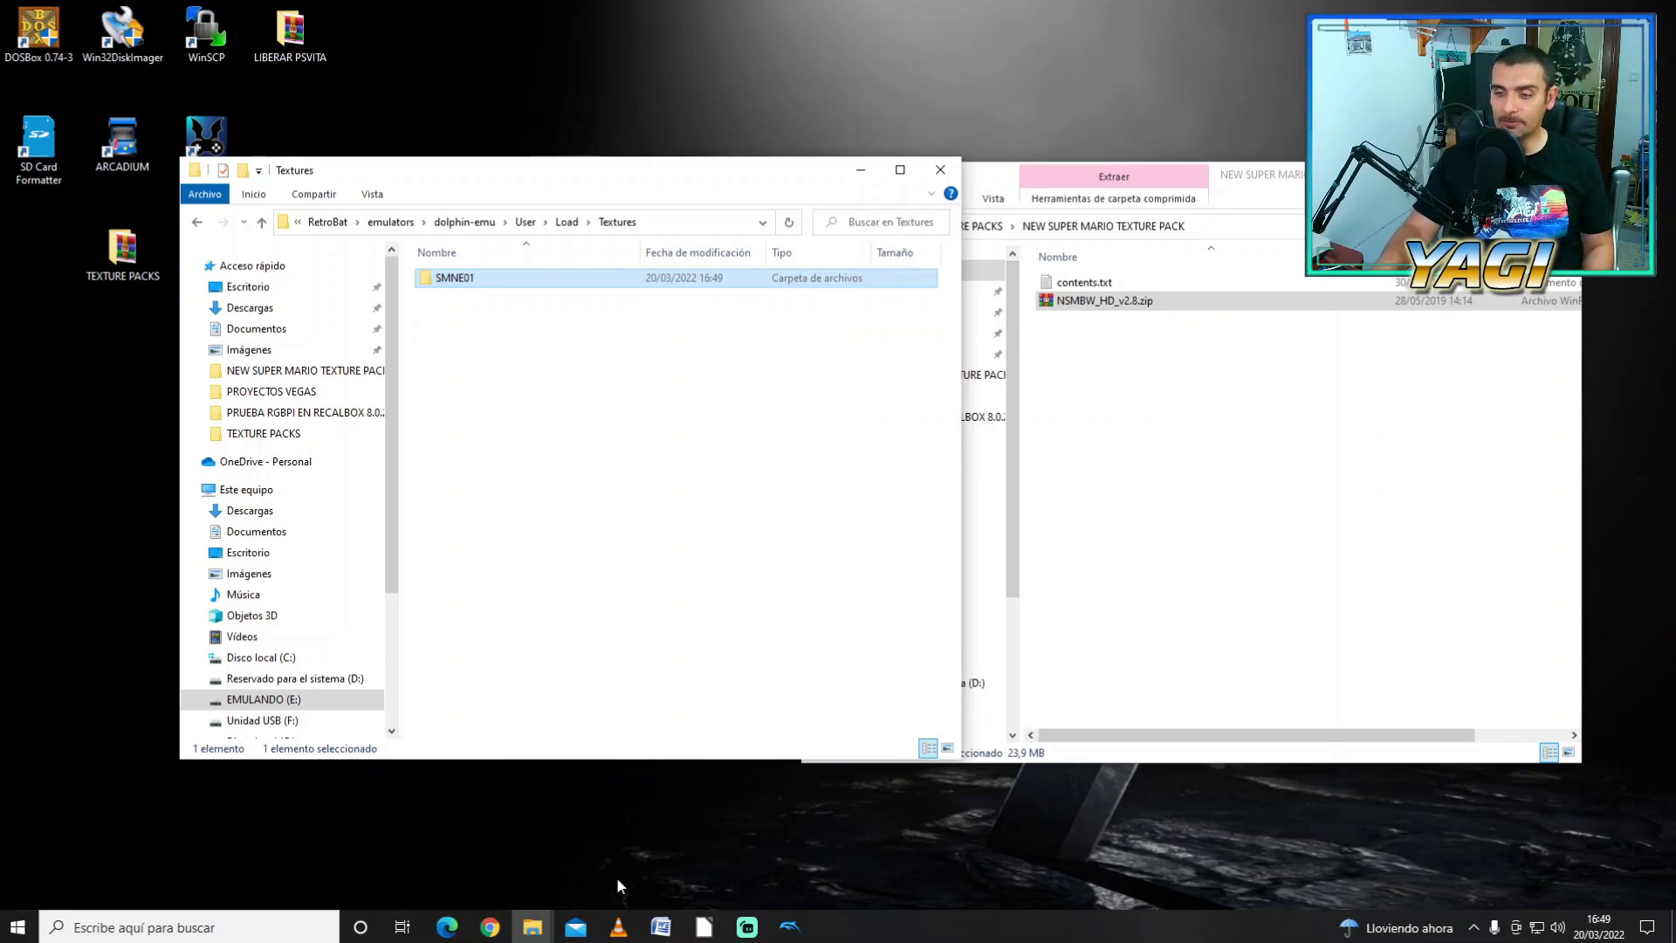
Step: Switch to Dolphin and copy the game ID G8MP01 from the info properties of Paper Mario: La Puerta Milenaria
click(776, 927)
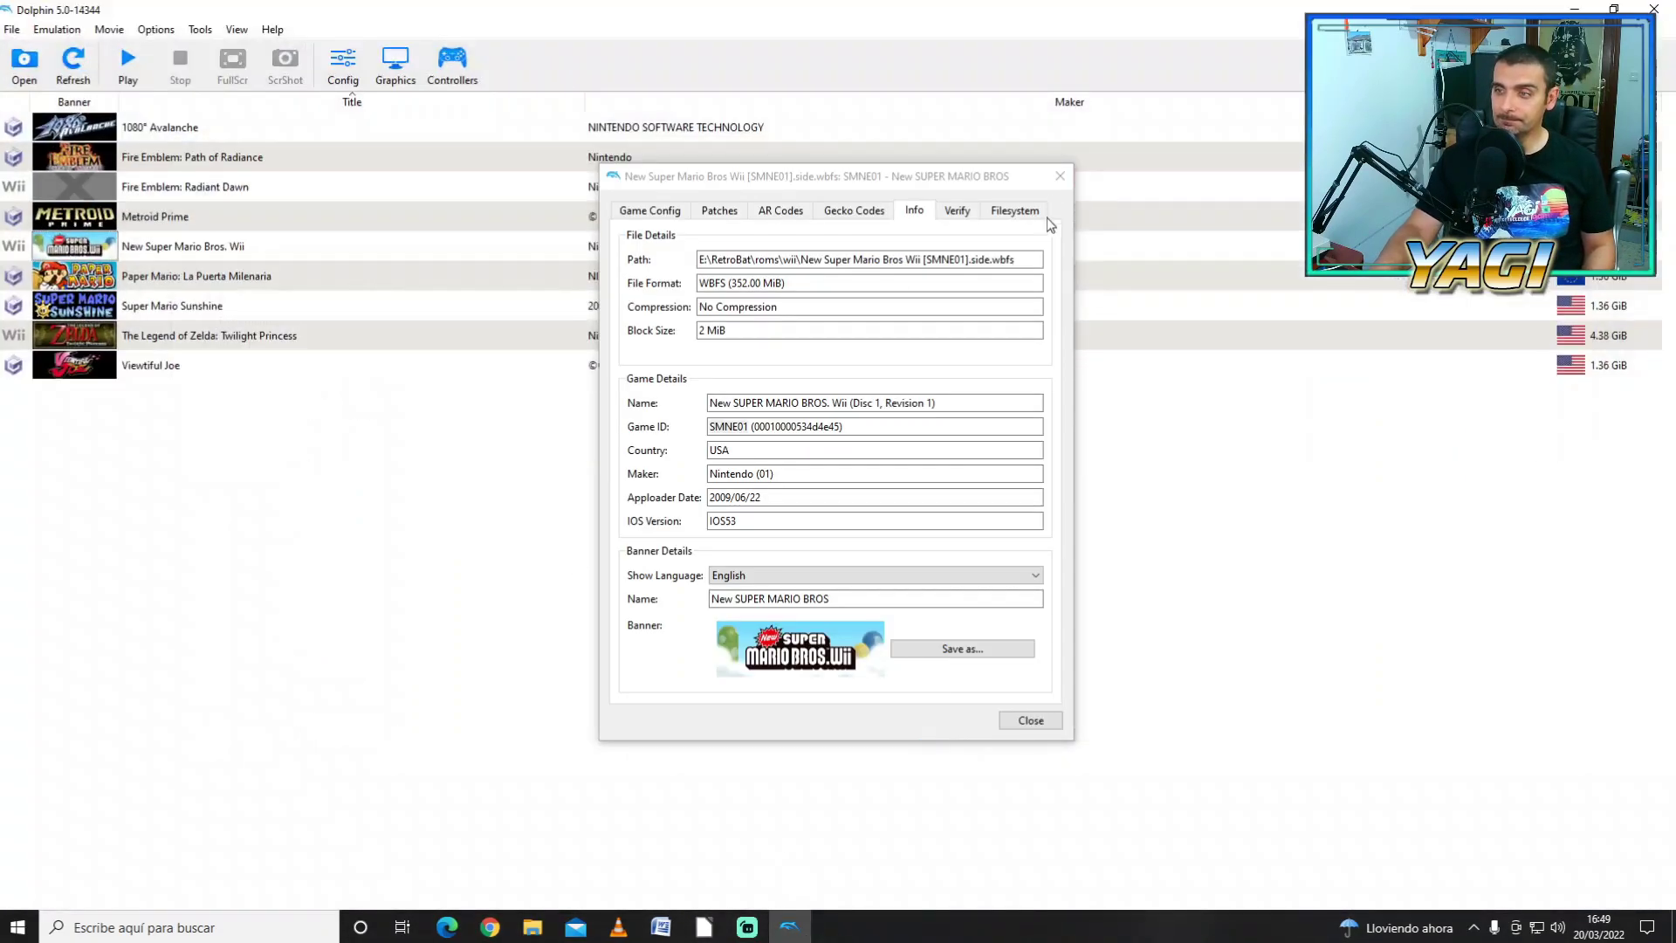
click(1061, 178)
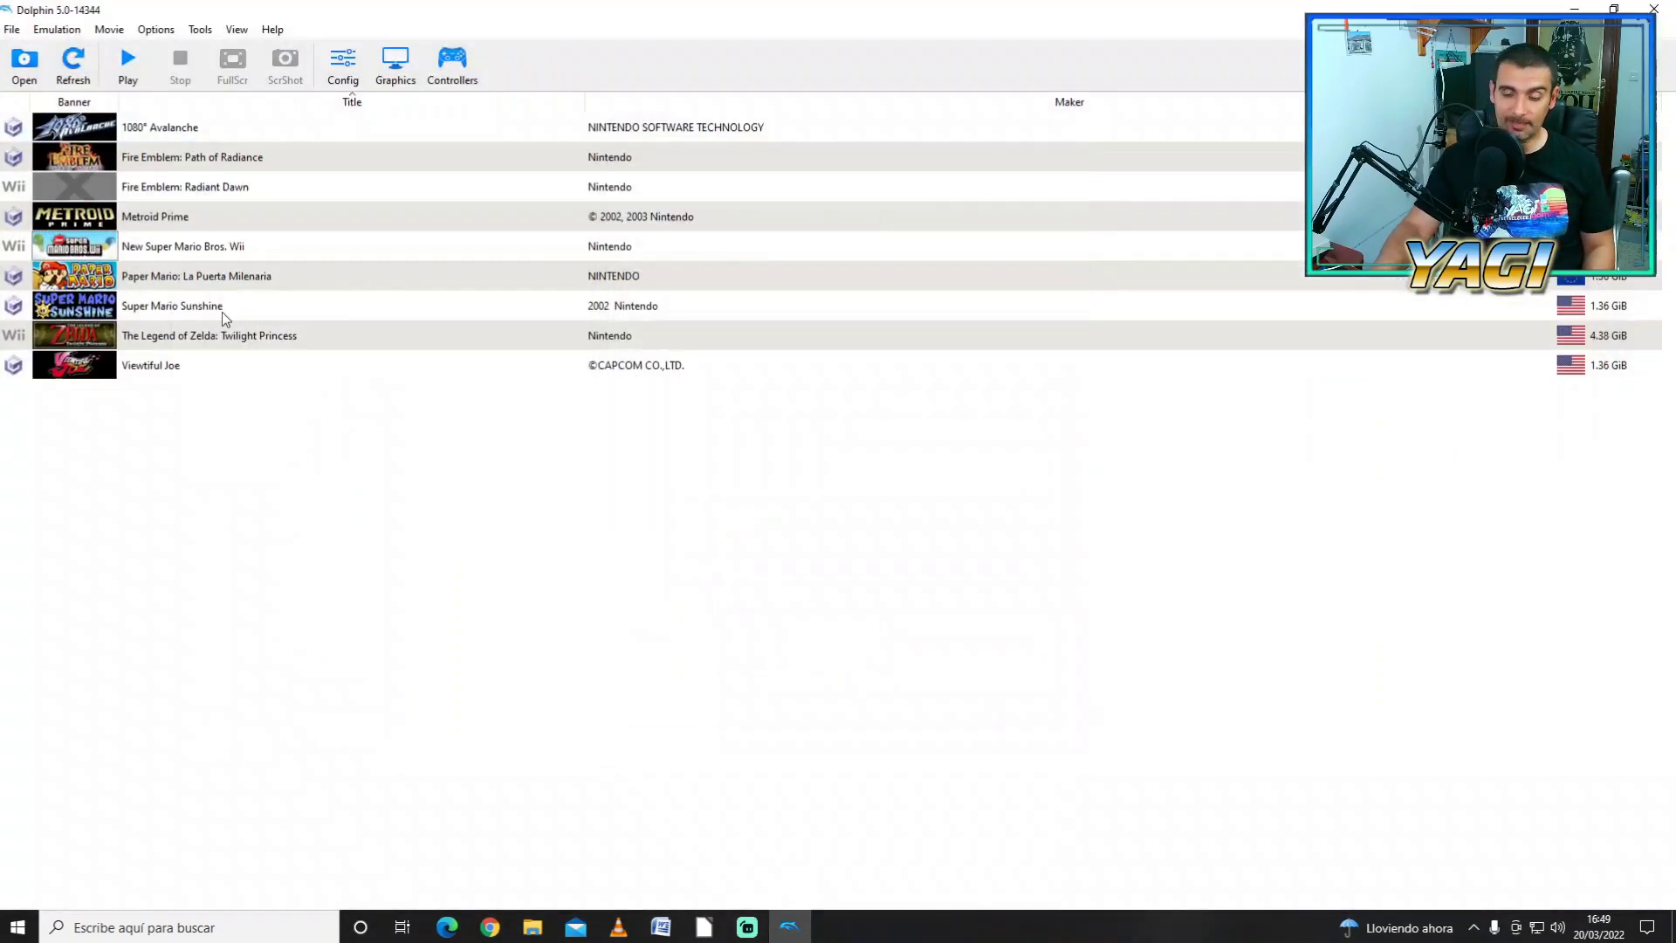
right_click(140, 280)
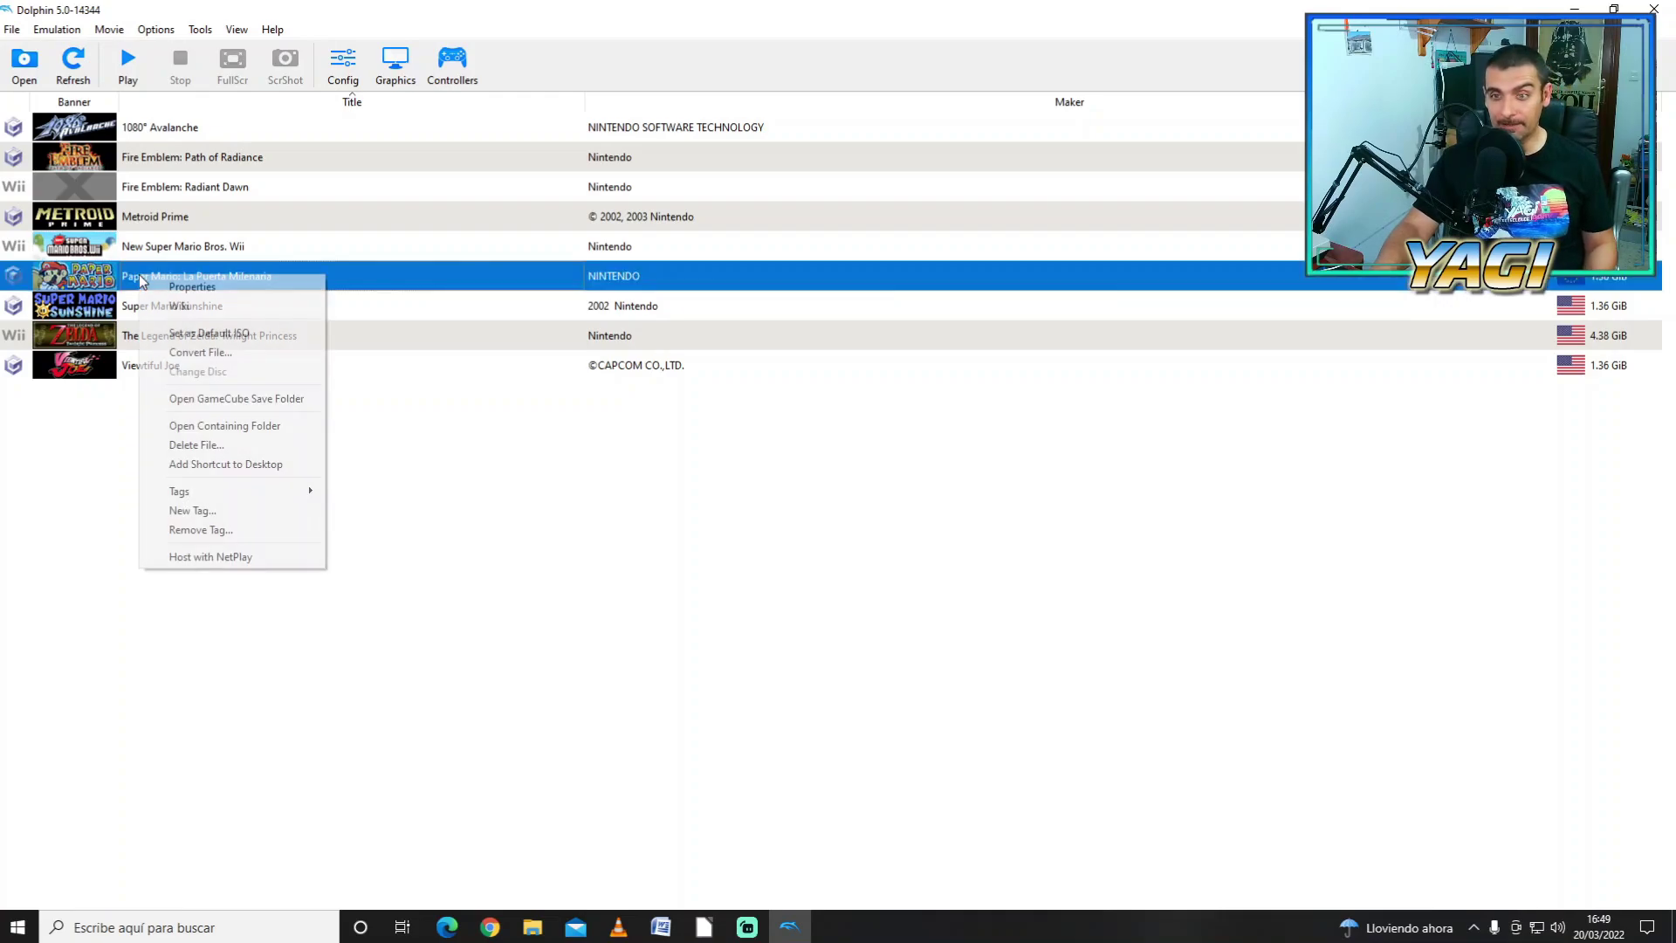
click(193, 287)
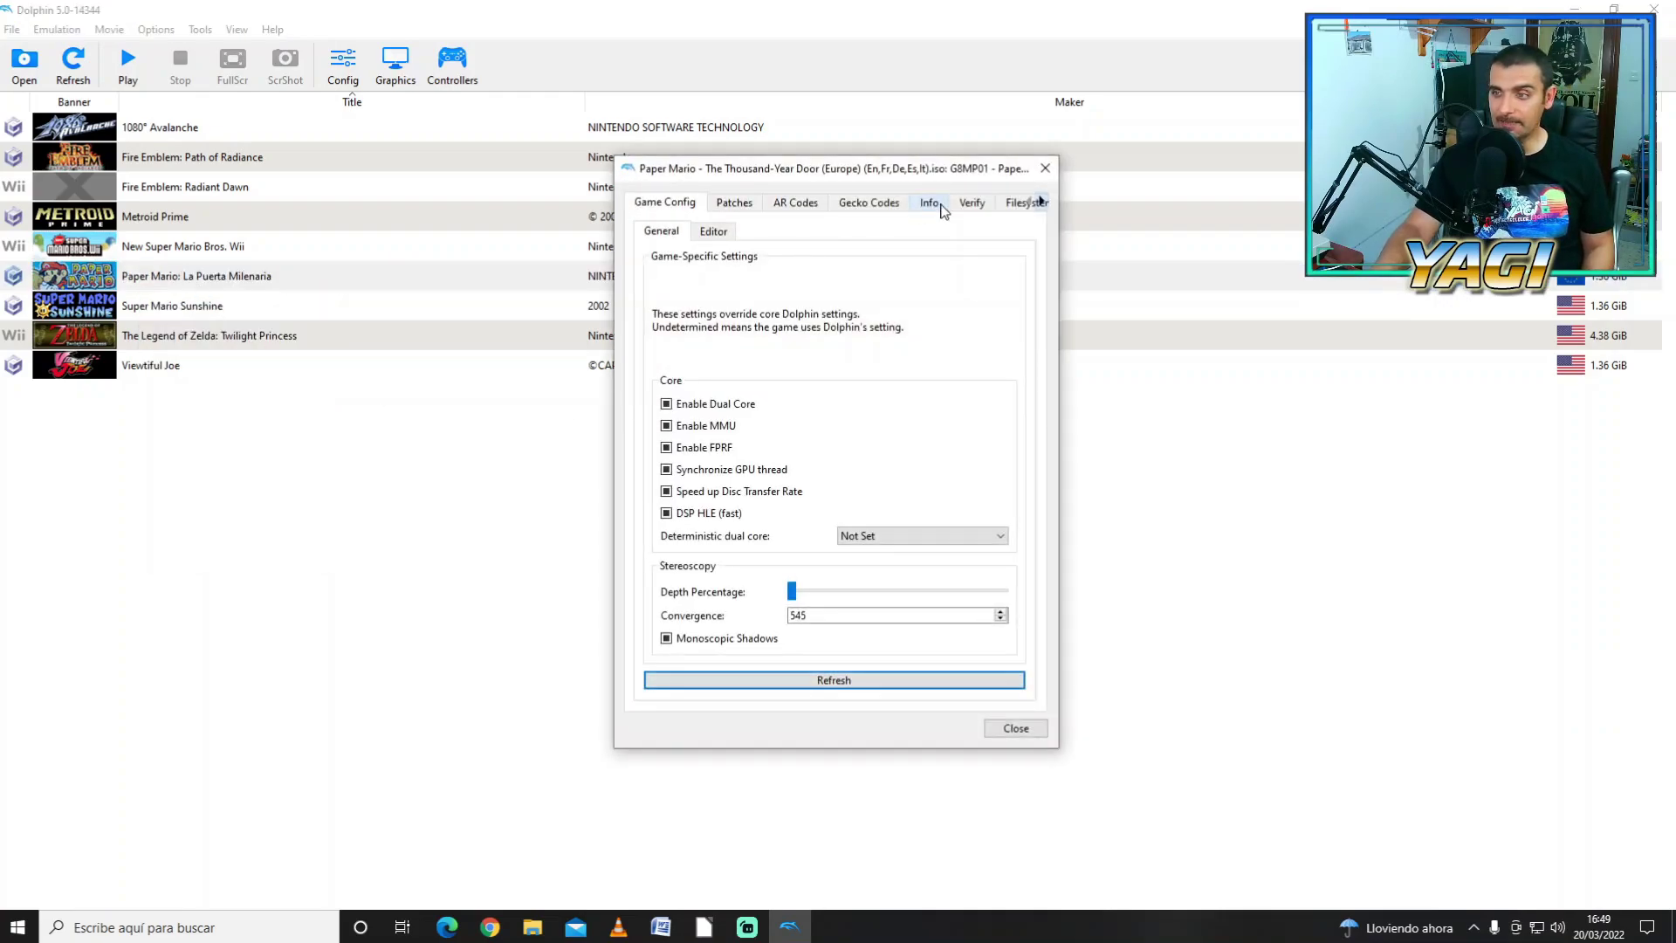
click(930, 208)
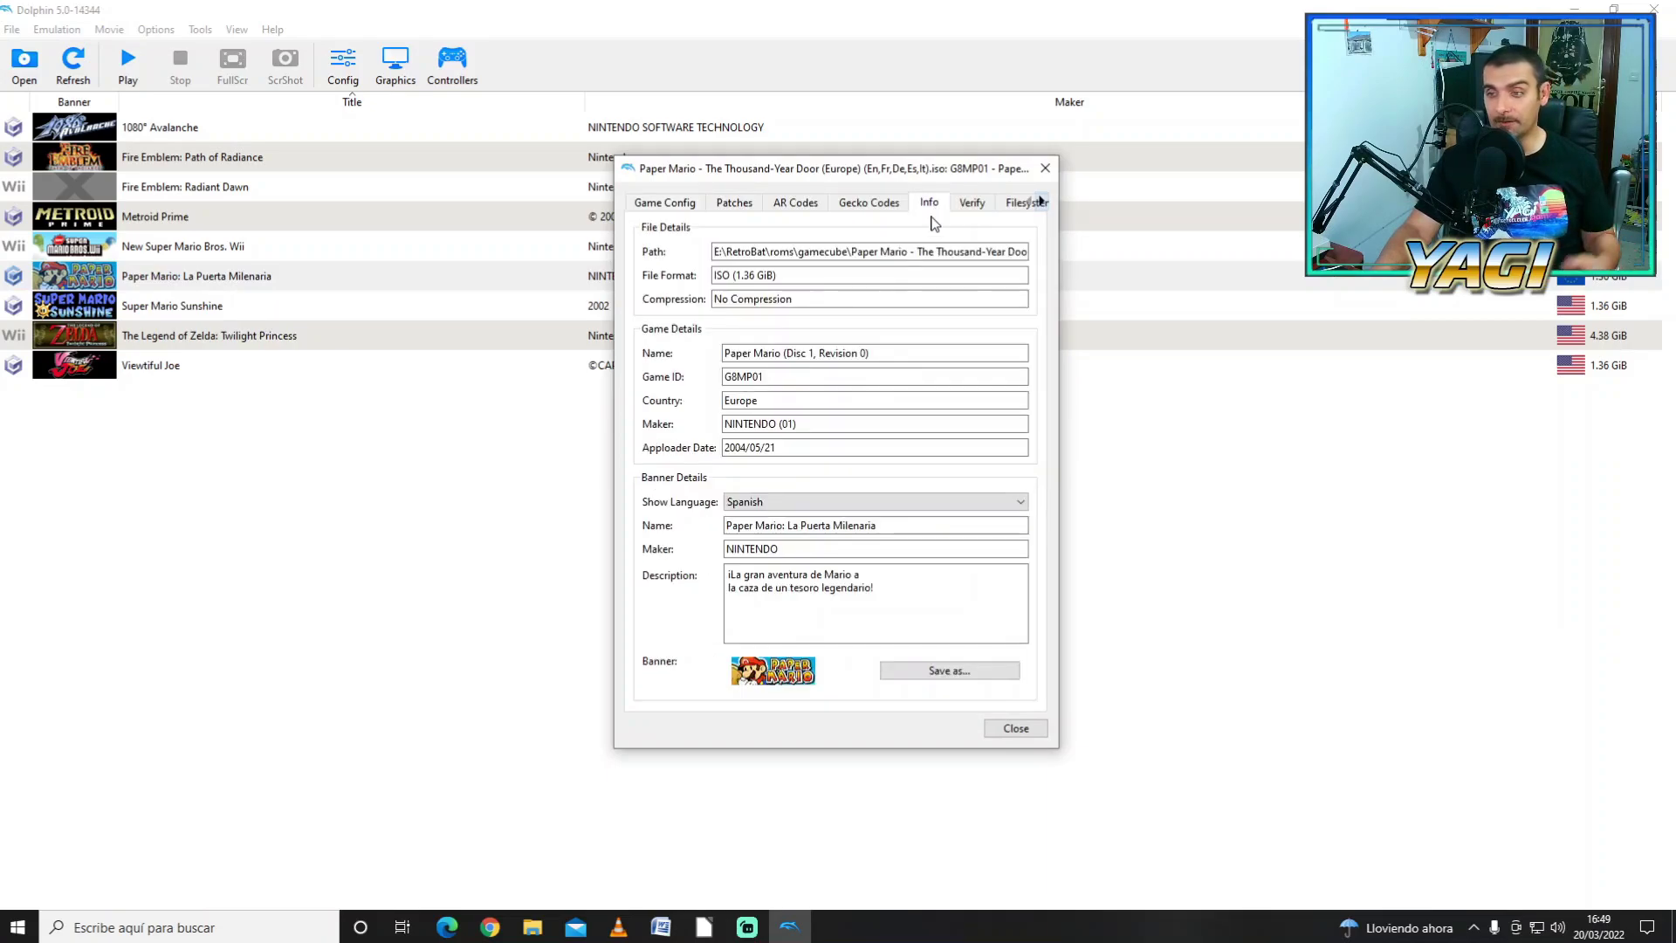
drag(770, 377, 726, 387)
key(ctrl+c)
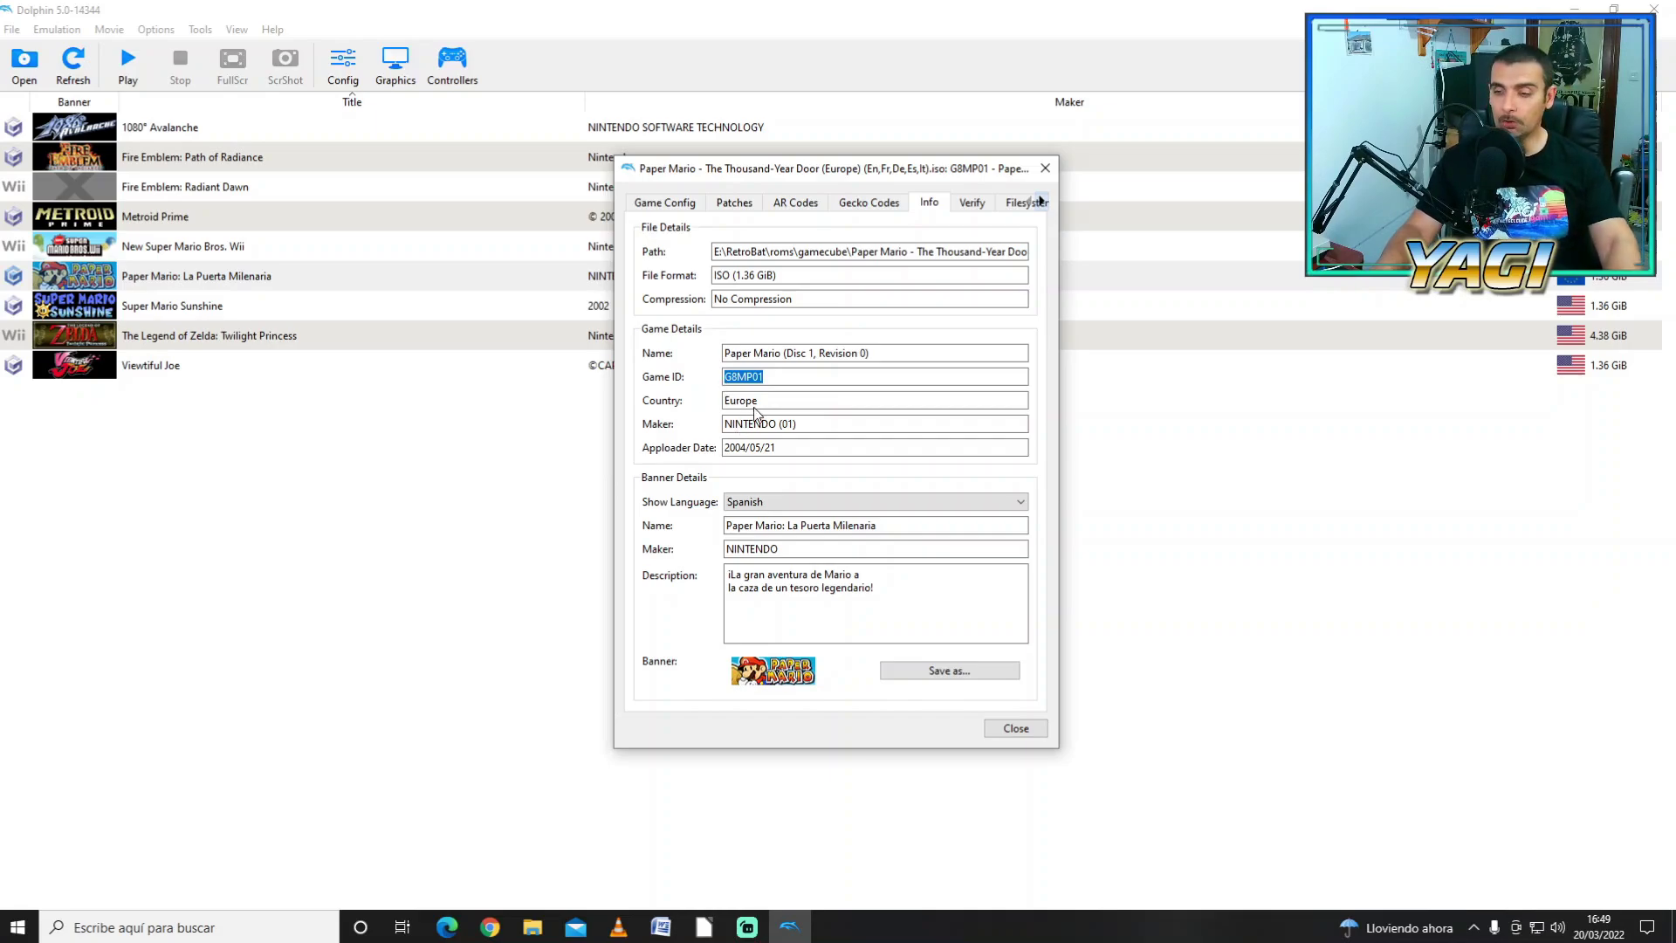
Step: Switch to the Textures folder and create a new folder in it named G8MP01
mouse_move(531, 927)
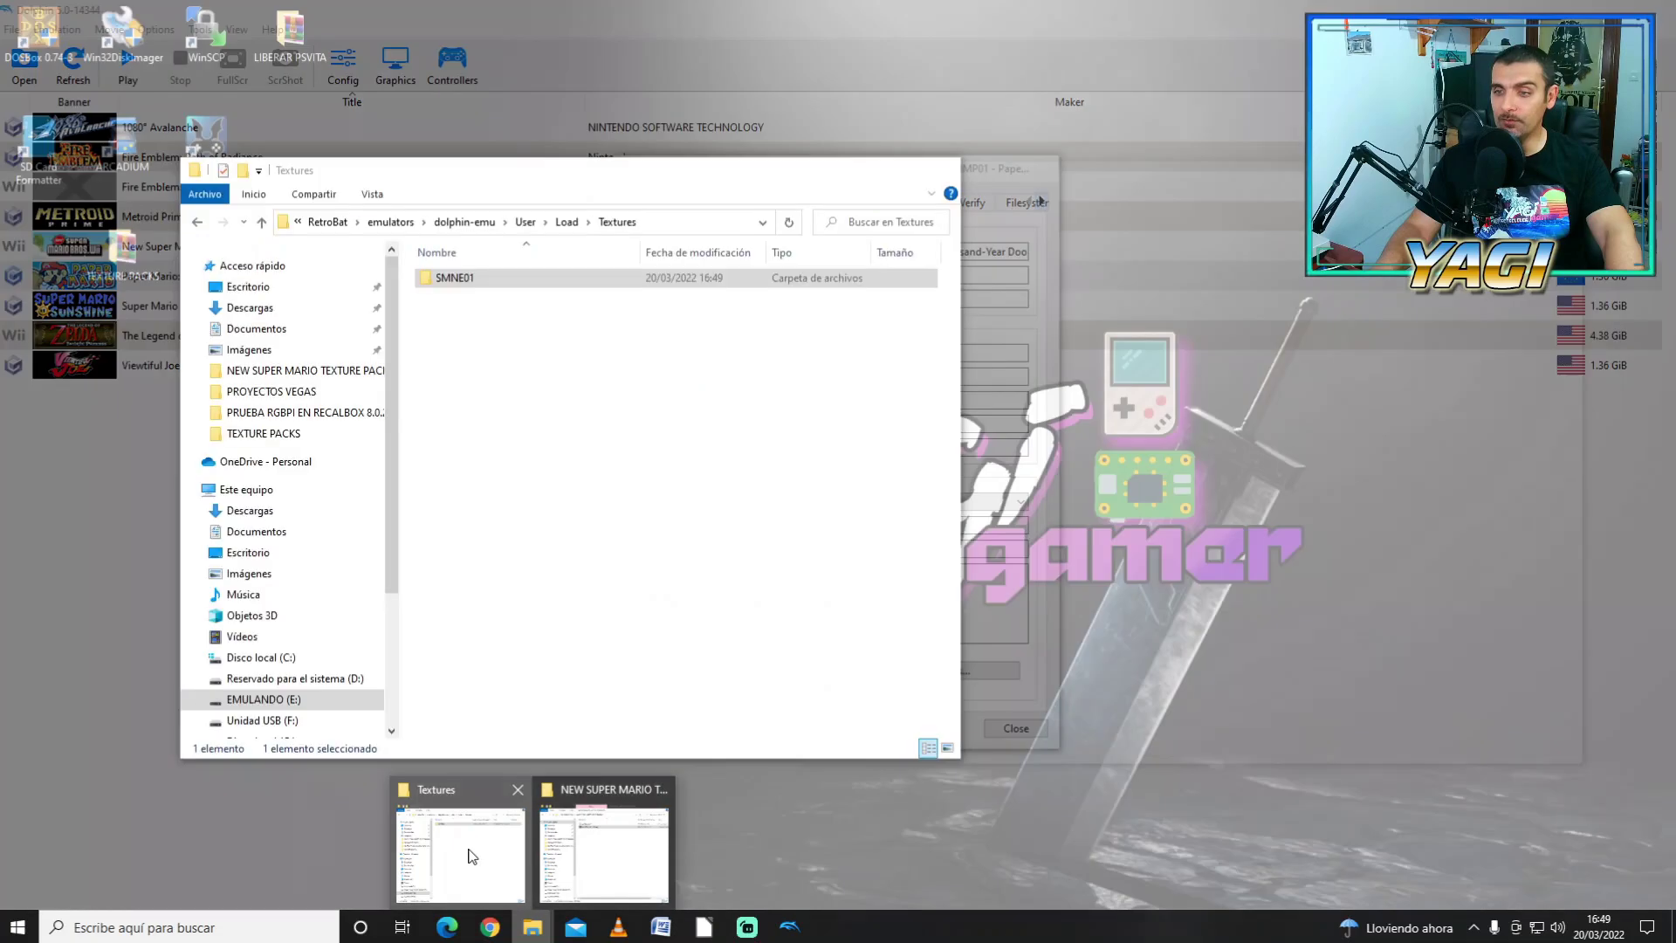
click(472, 855)
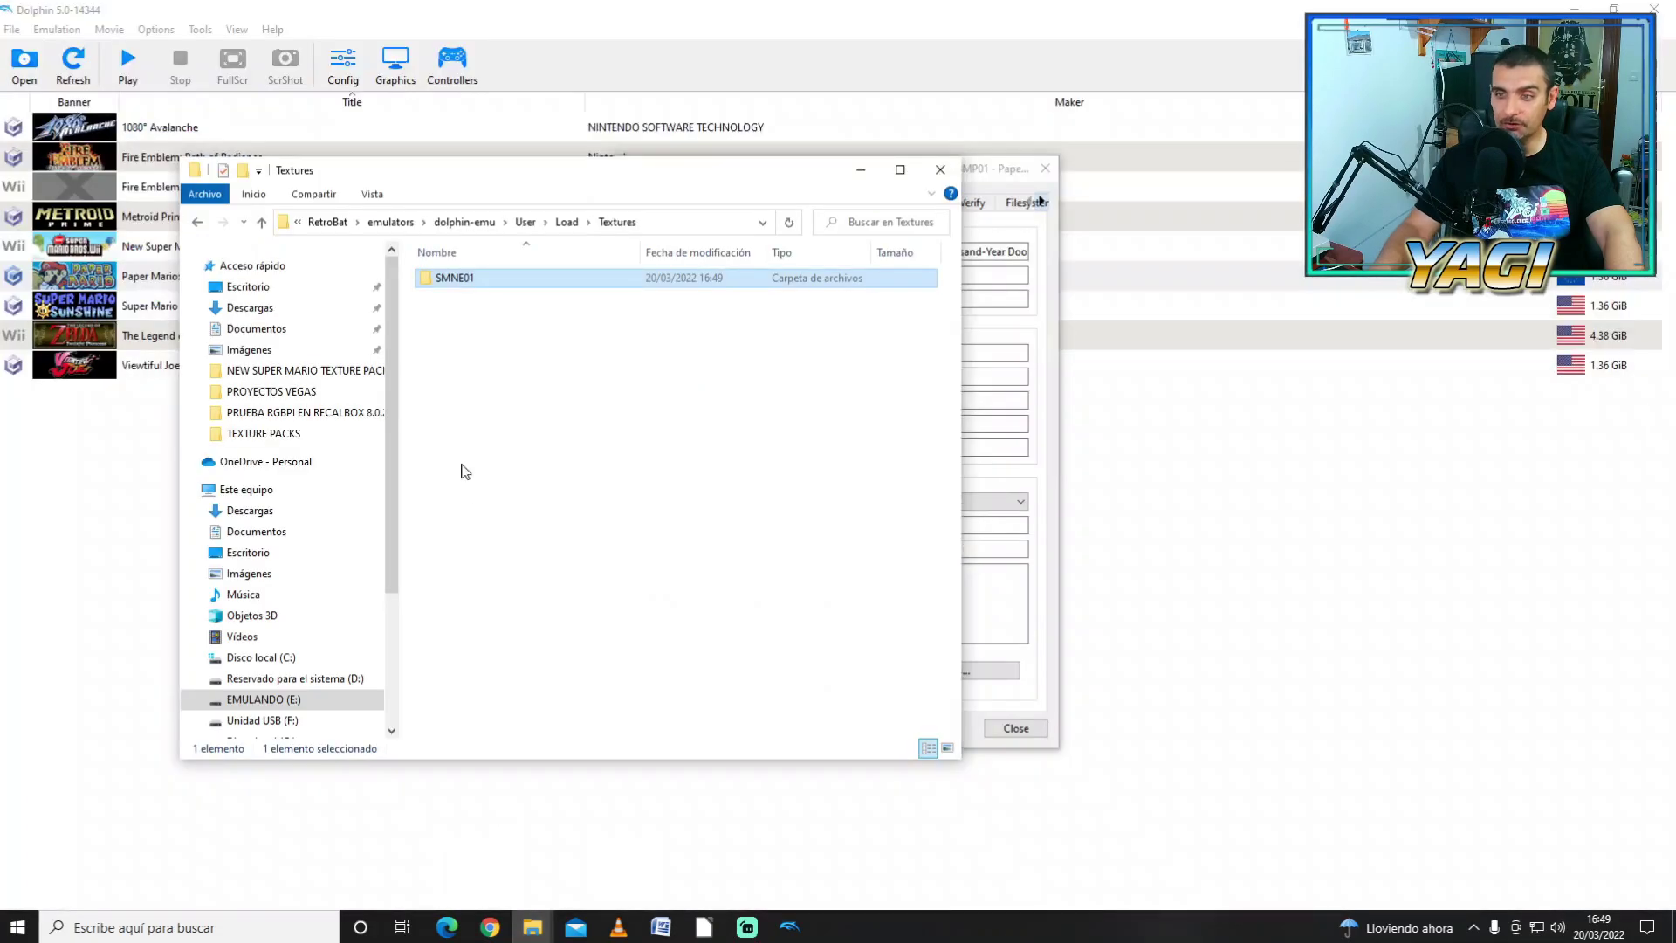
click(453, 359)
right_click(453, 357)
mouse_move(537, 563)
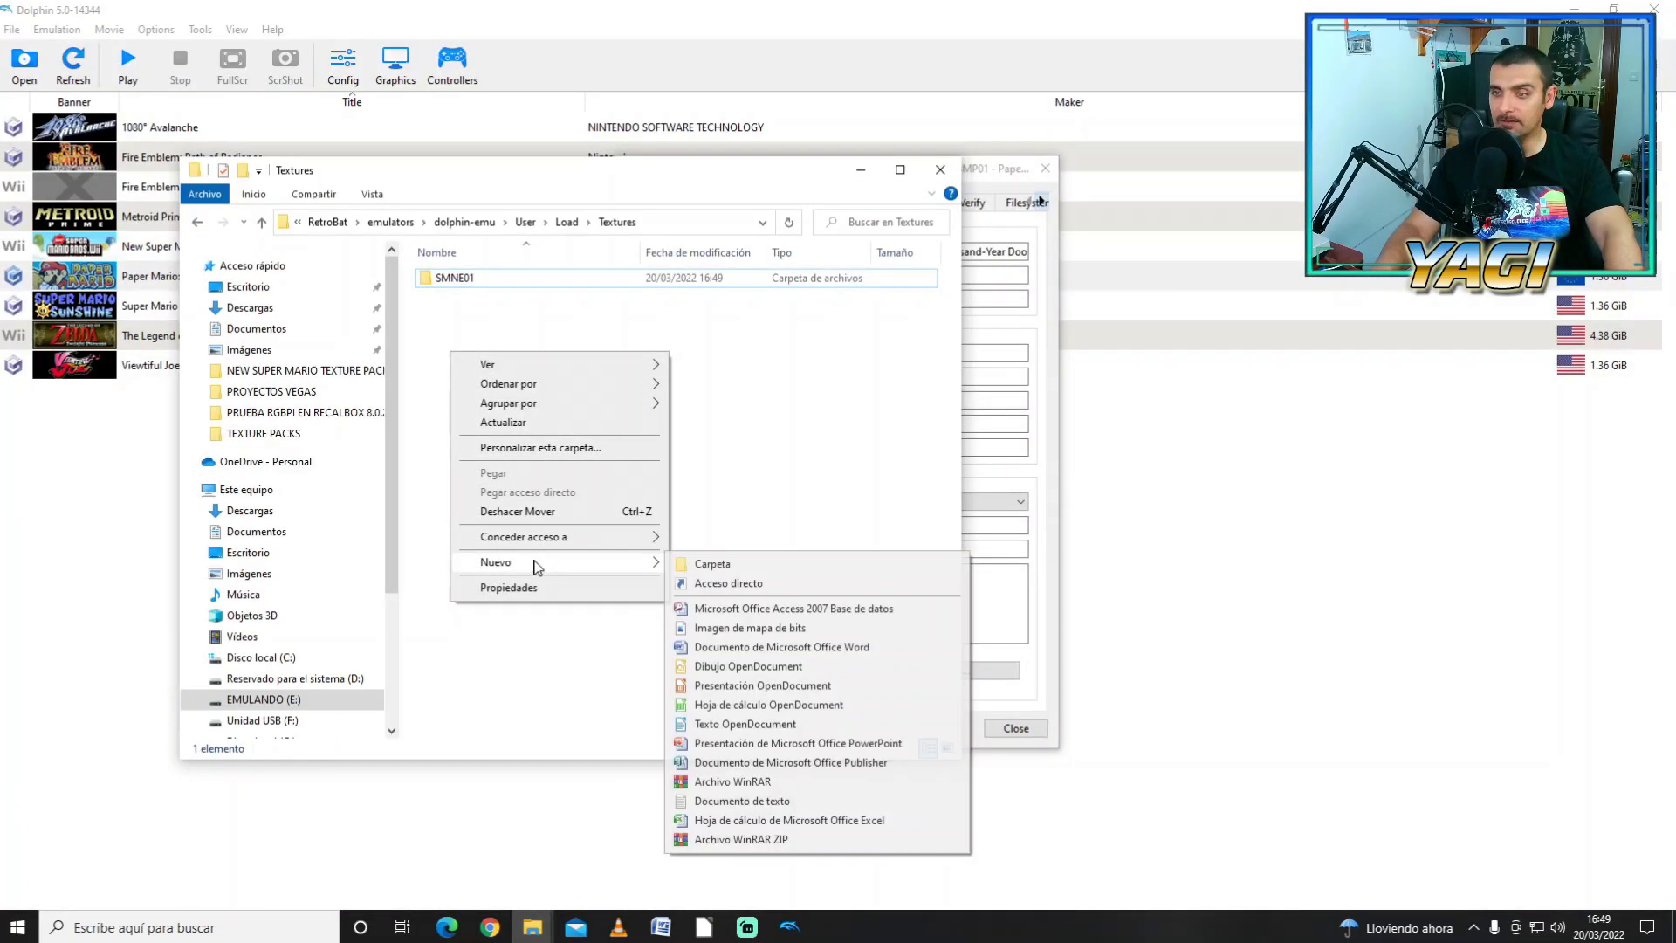
click(727, 572)
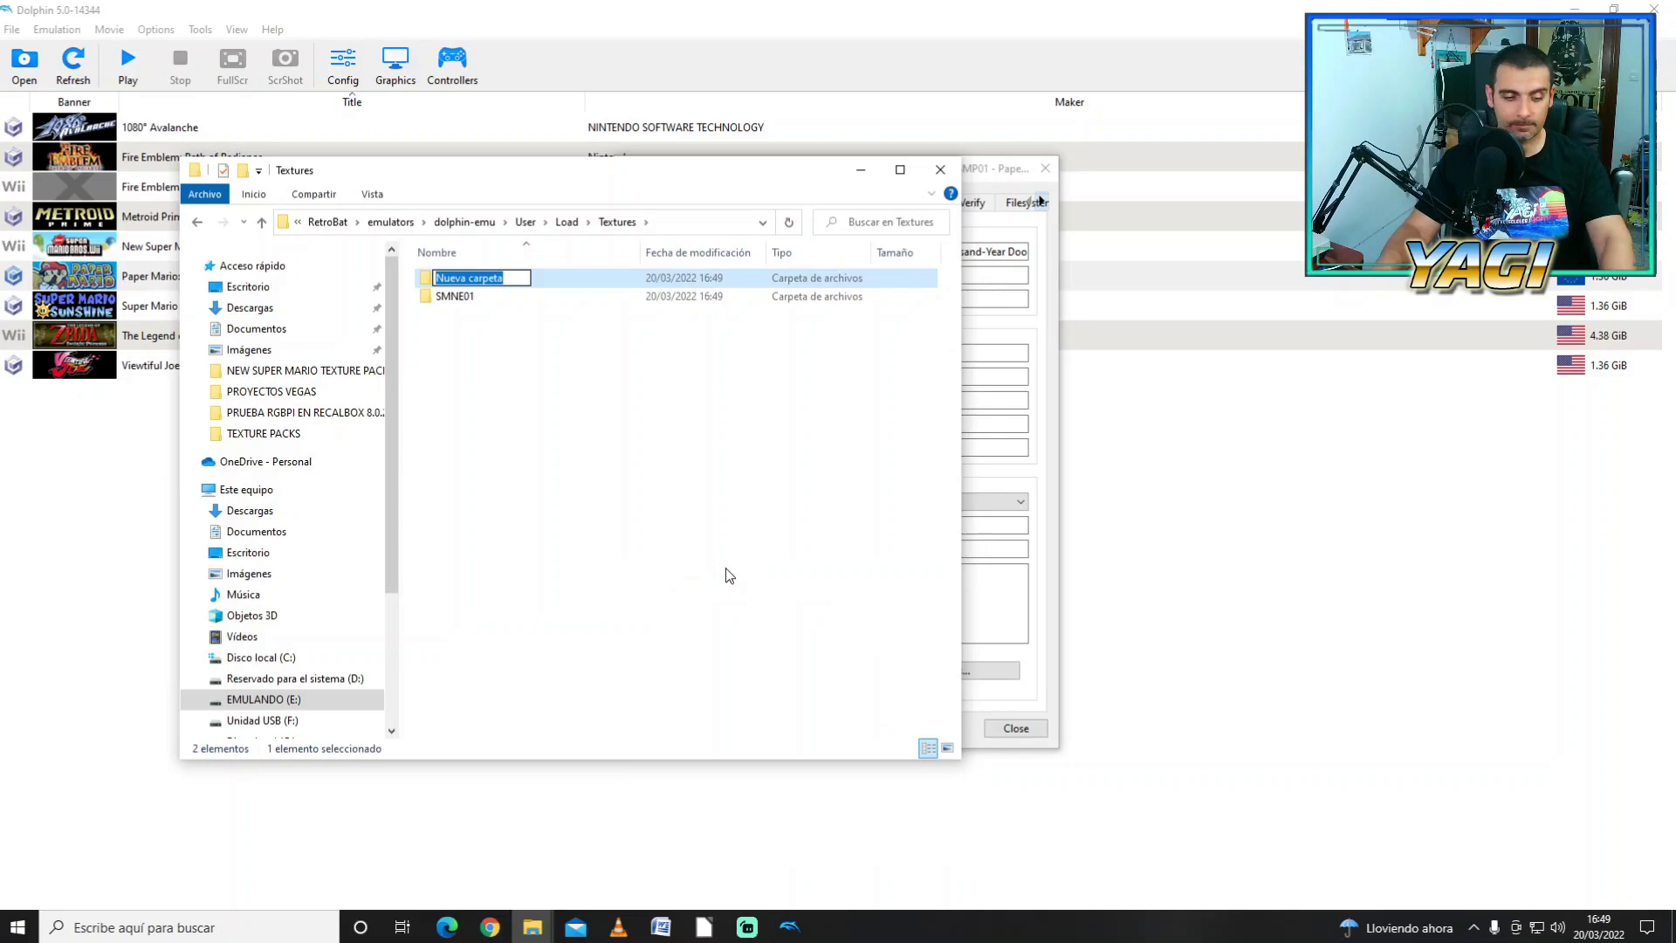
key(ctrl+v)
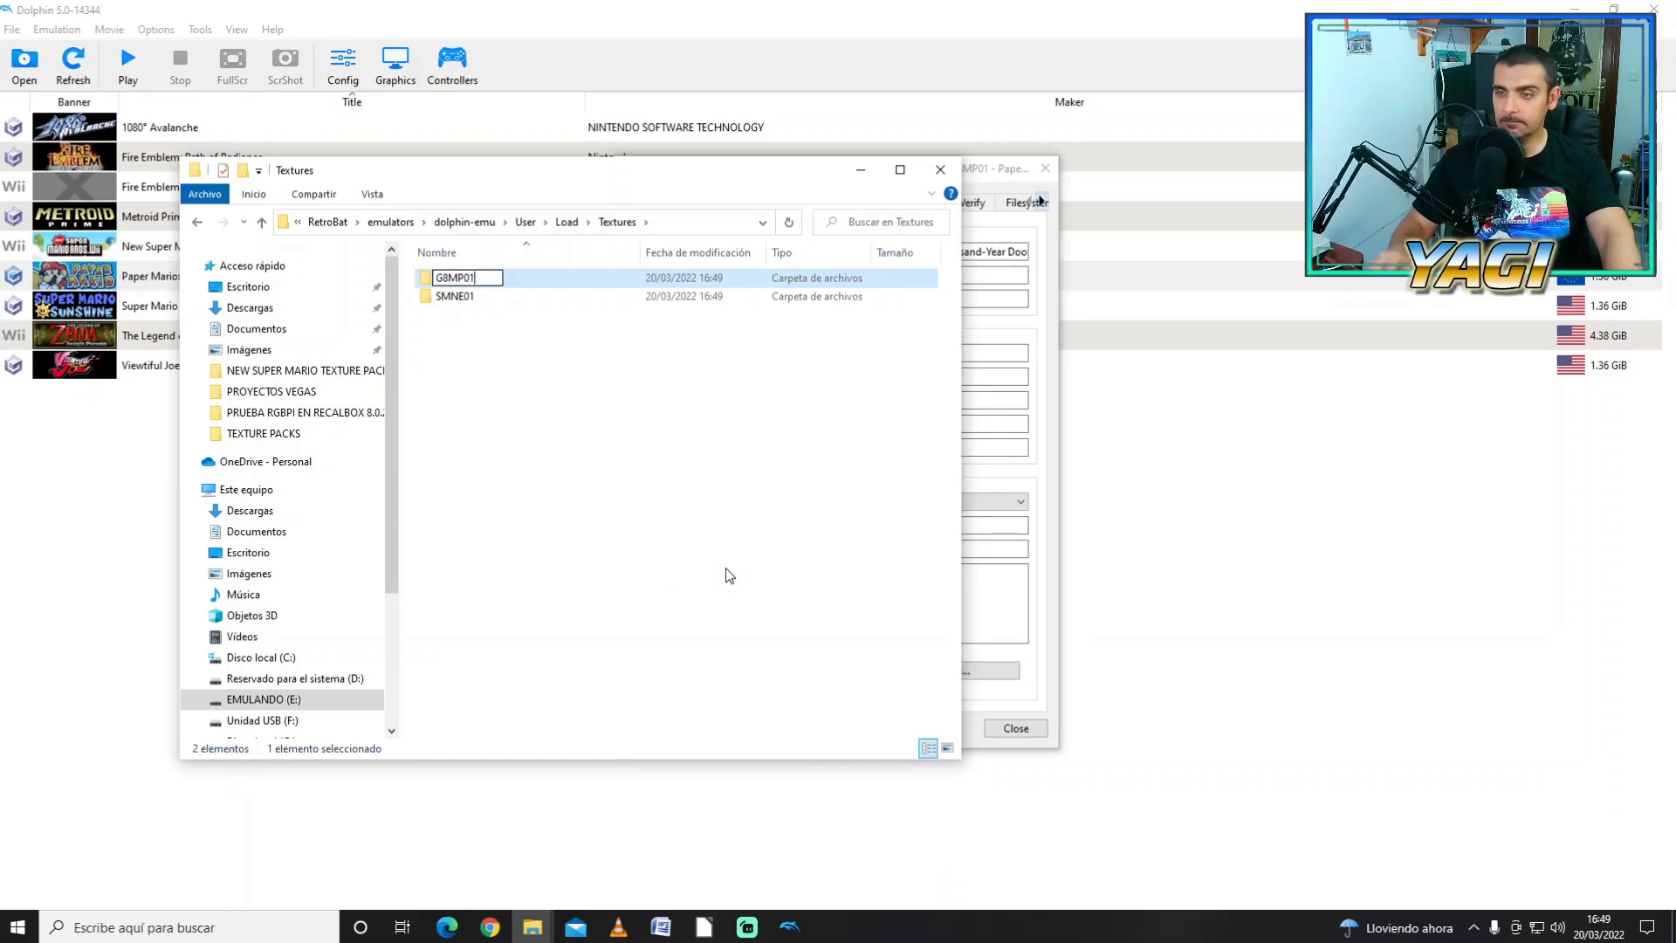
key(Return)
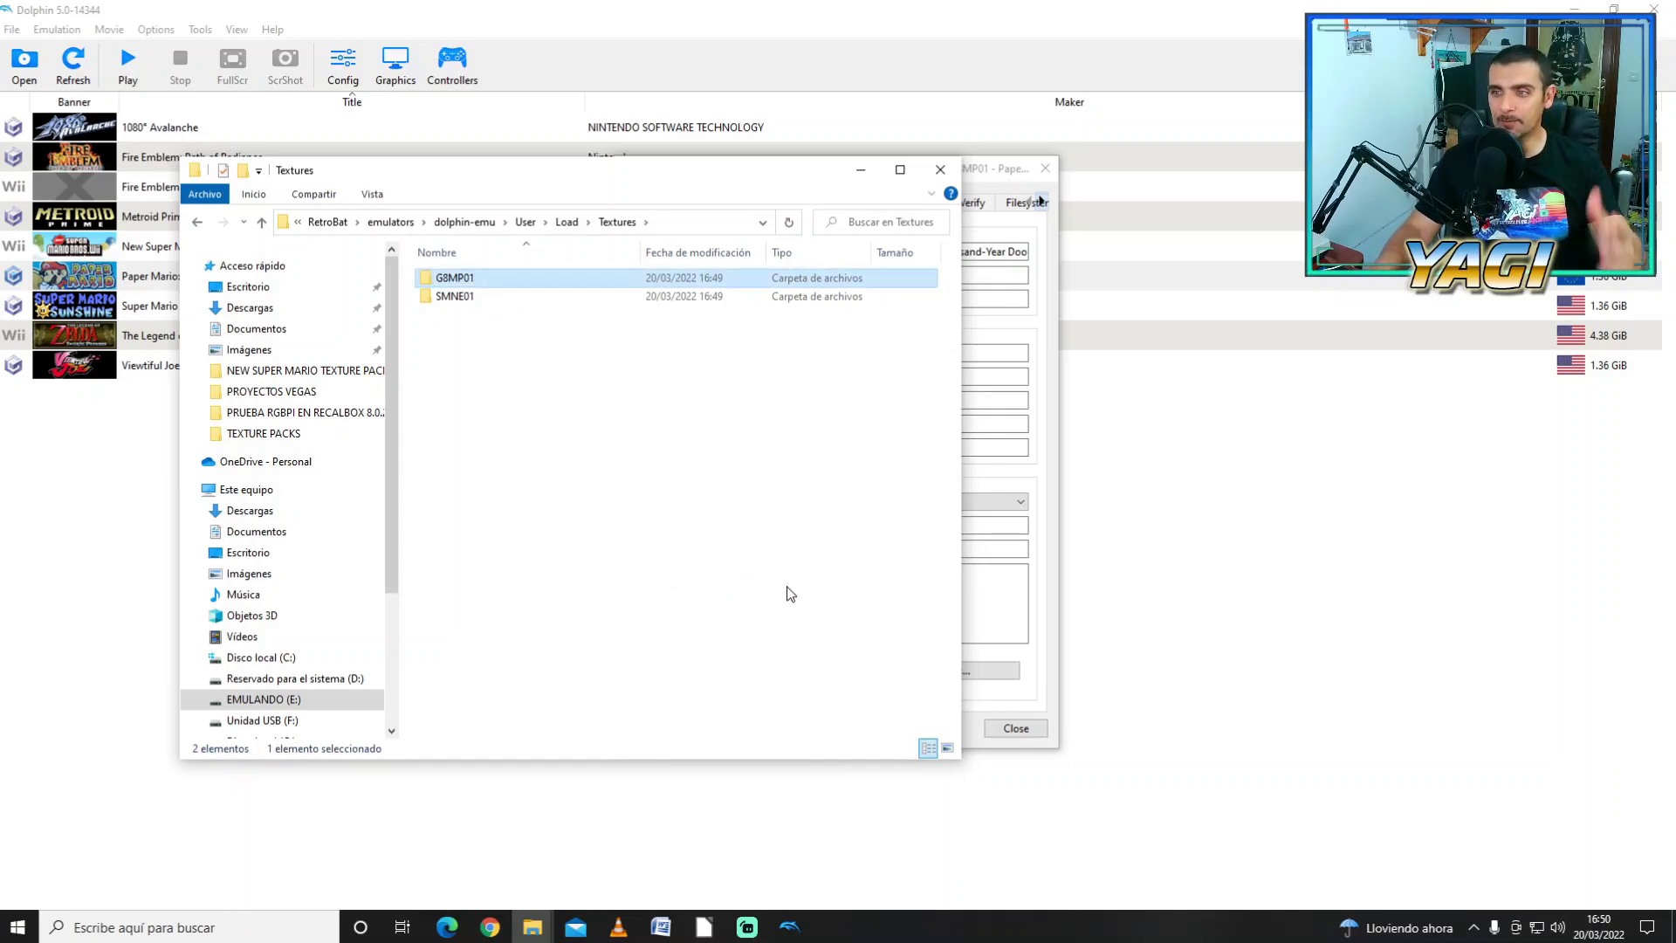
Step: Minimize Dolphin, open PAPER MARIO TEXTURE PACK.7z from the TEXTURE PACKS folder and go into its G8M folder
click(1578, 11)
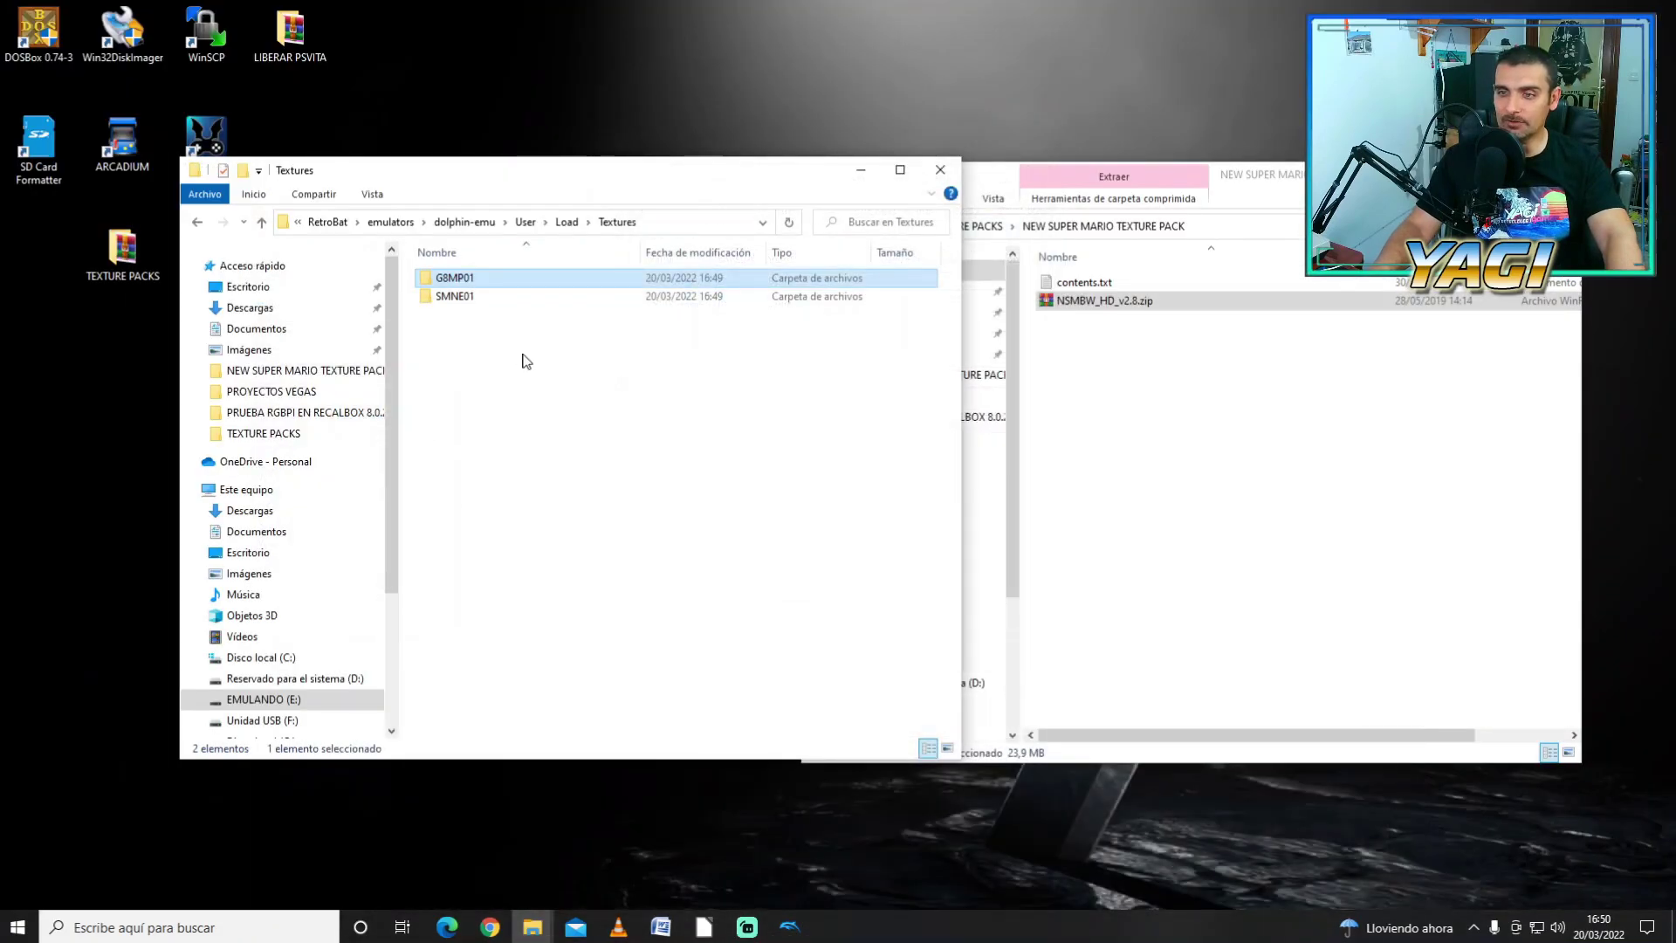
drag(1257, 183, 1312, 185)
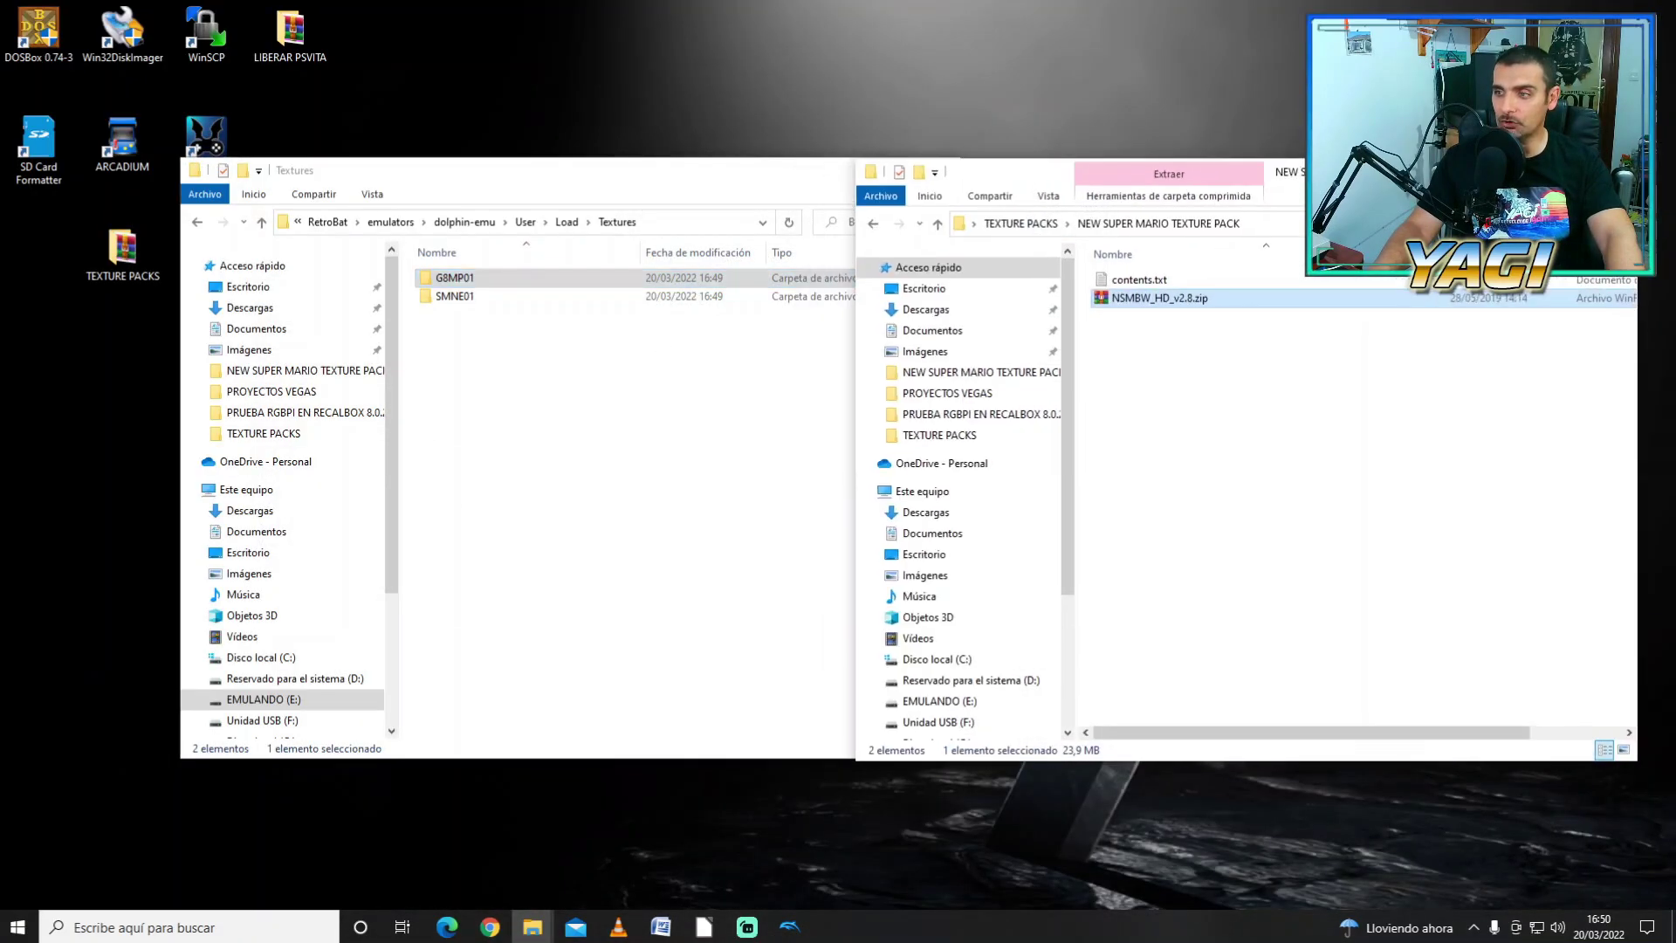
click(1039, 227)
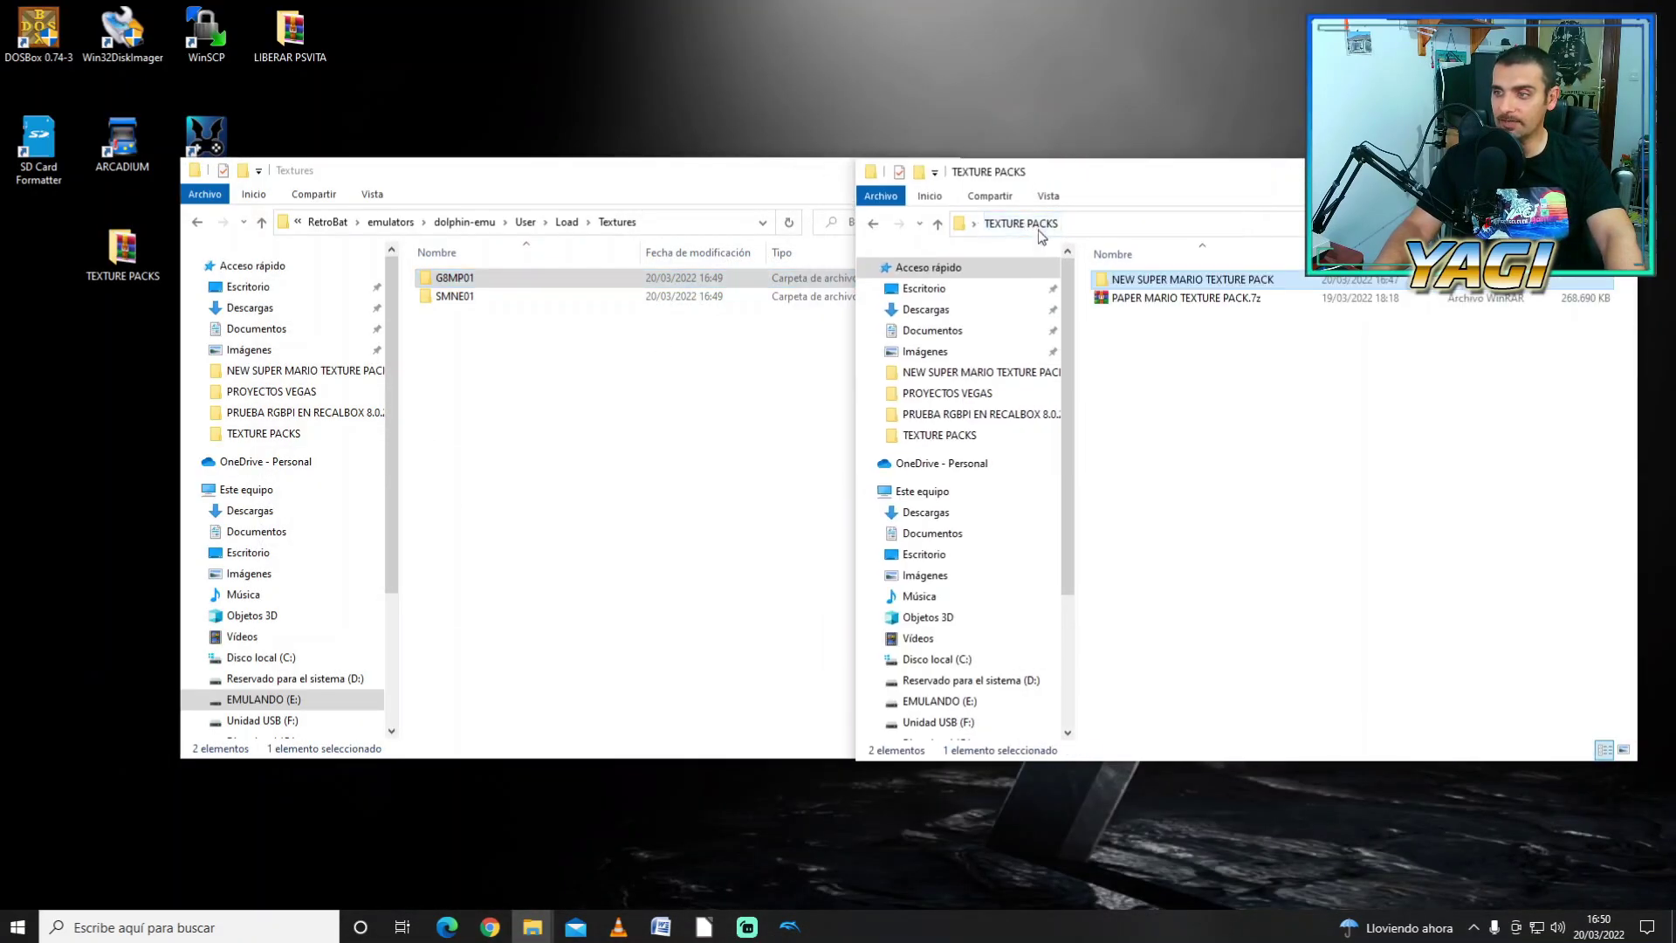
double_click(1161, 301)
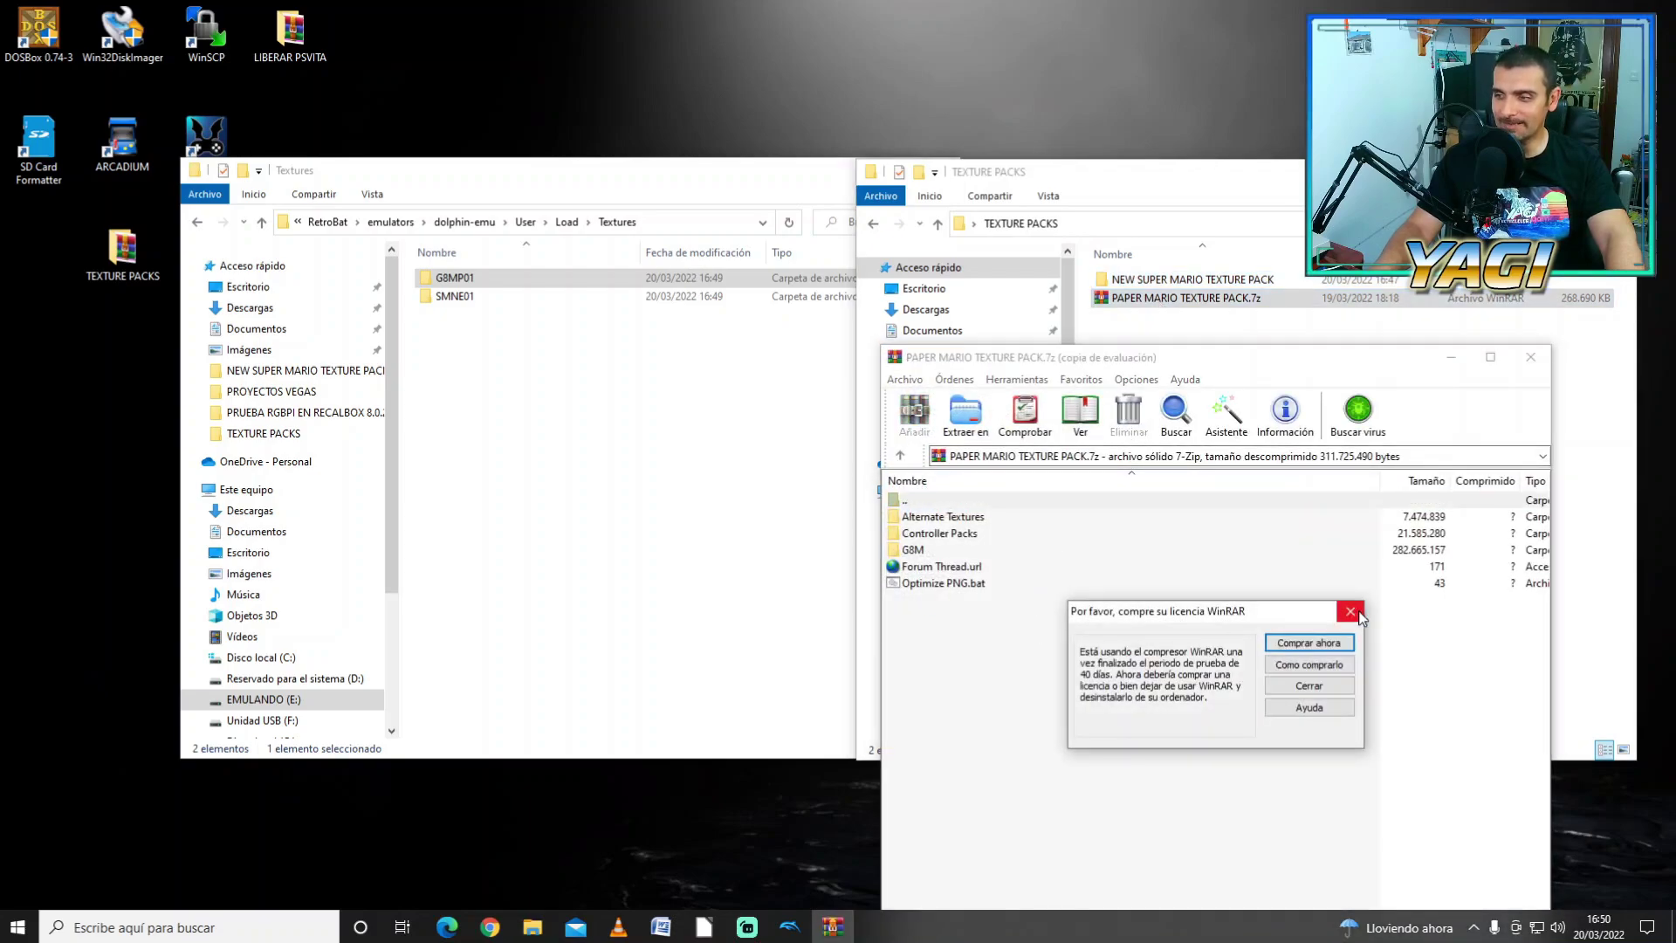
click(1354, 606)
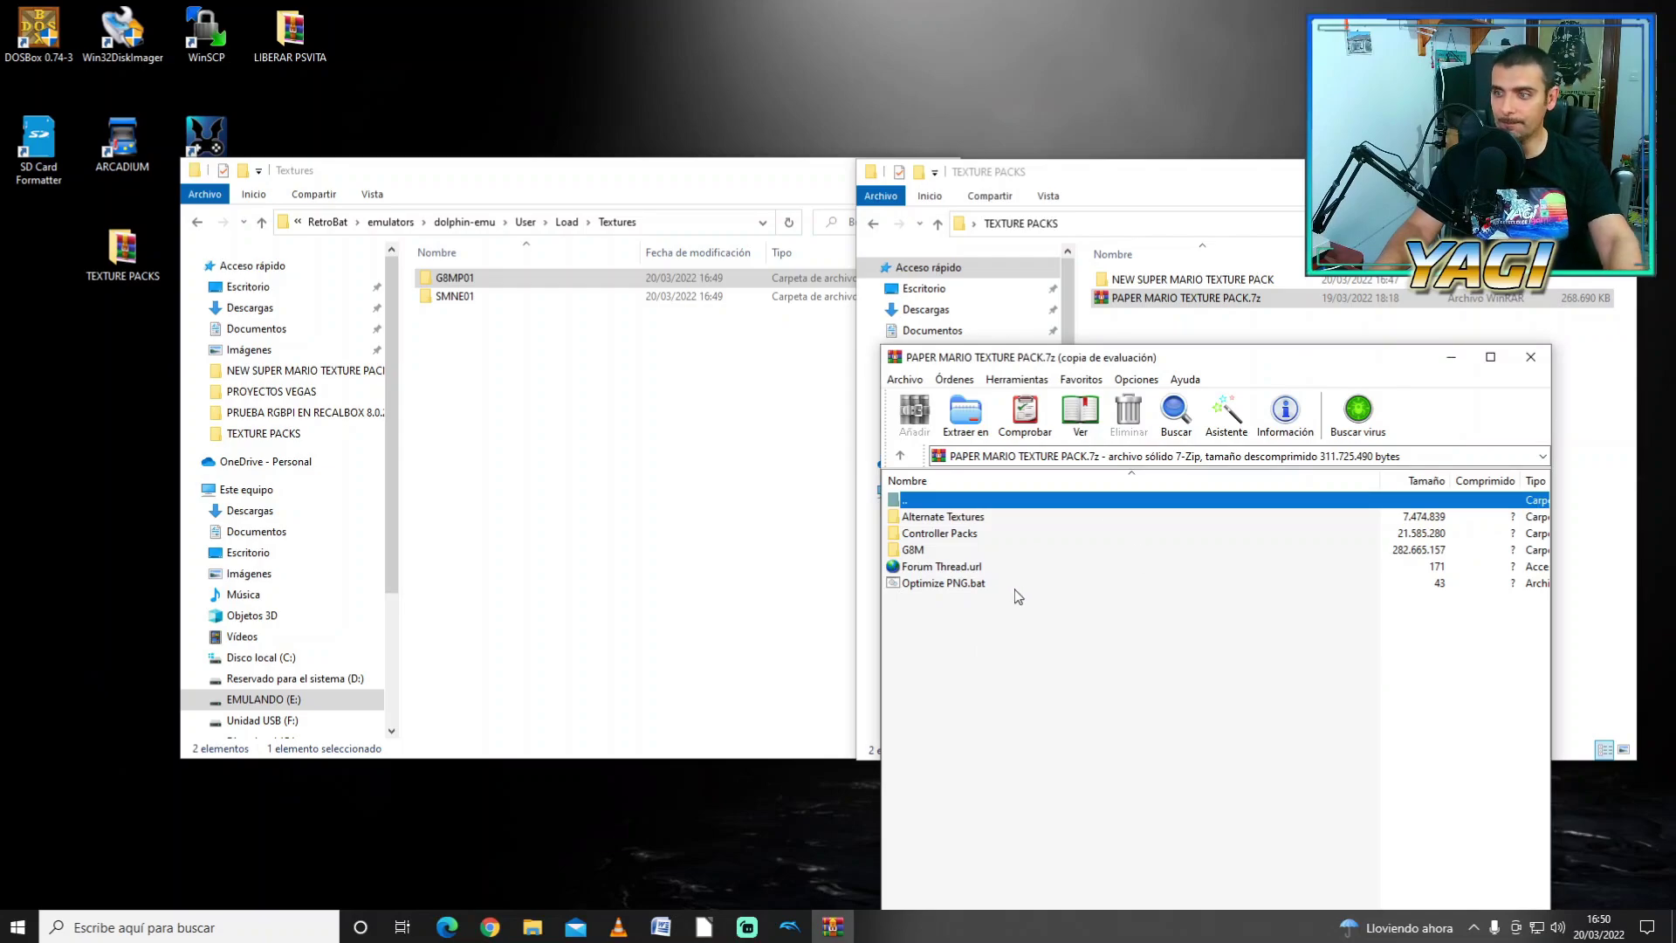
double_click(912, 551)
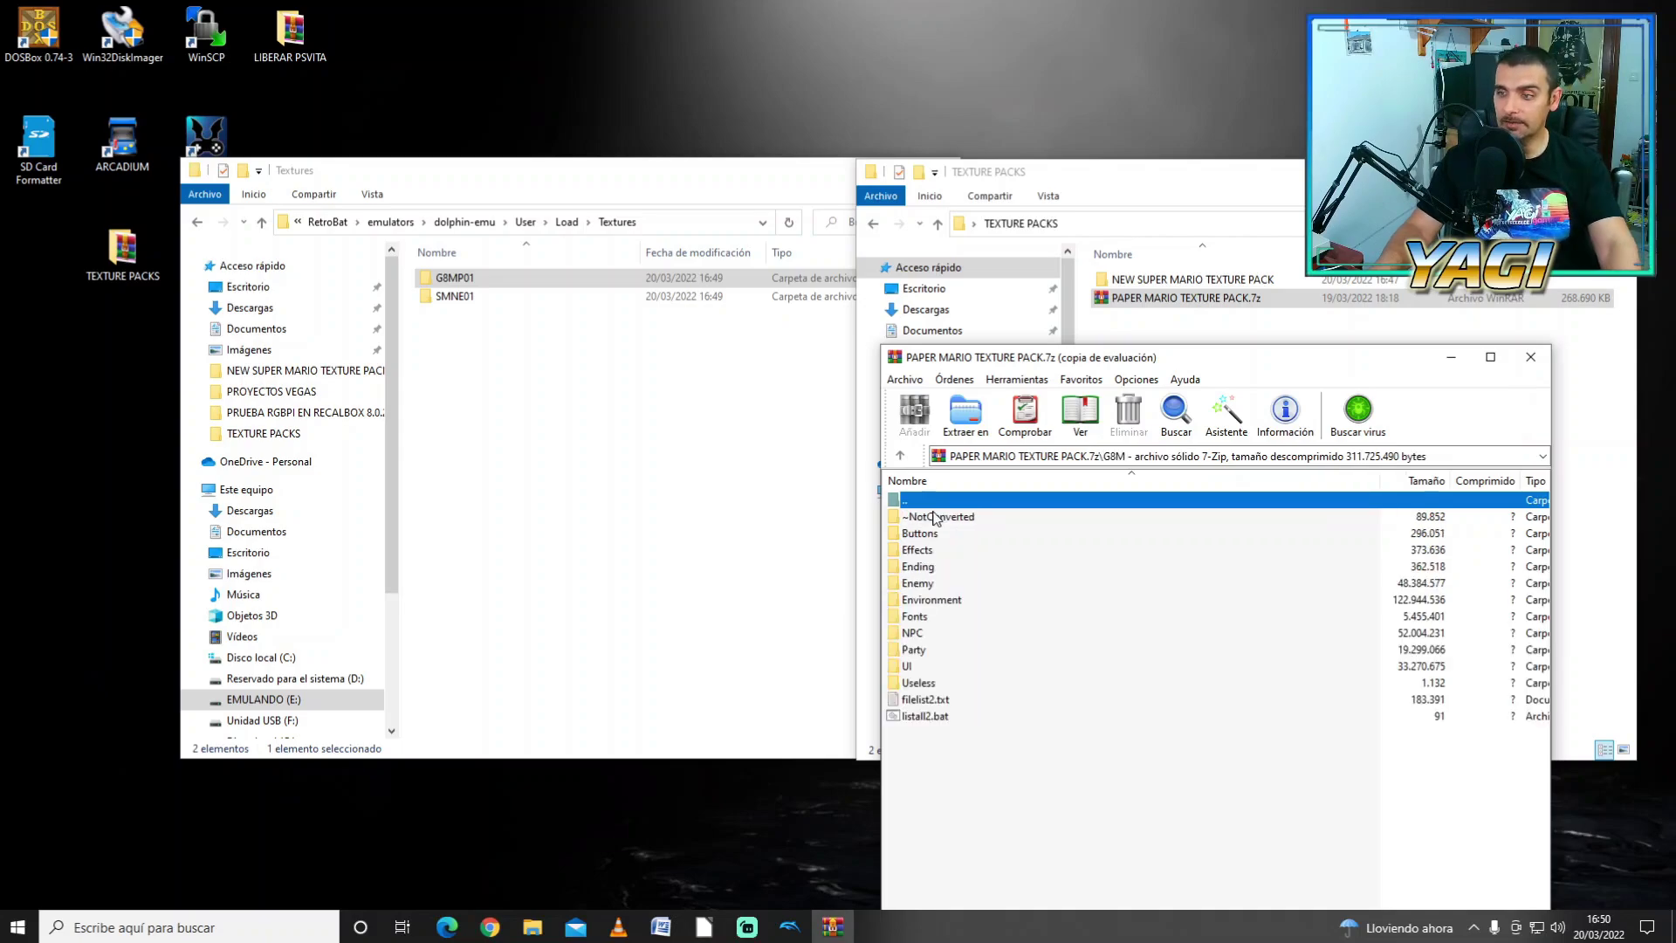
Step: Extract everything in G8M from ~NotConverted to listall2.bat into the G8MP01 folder
key(Down)
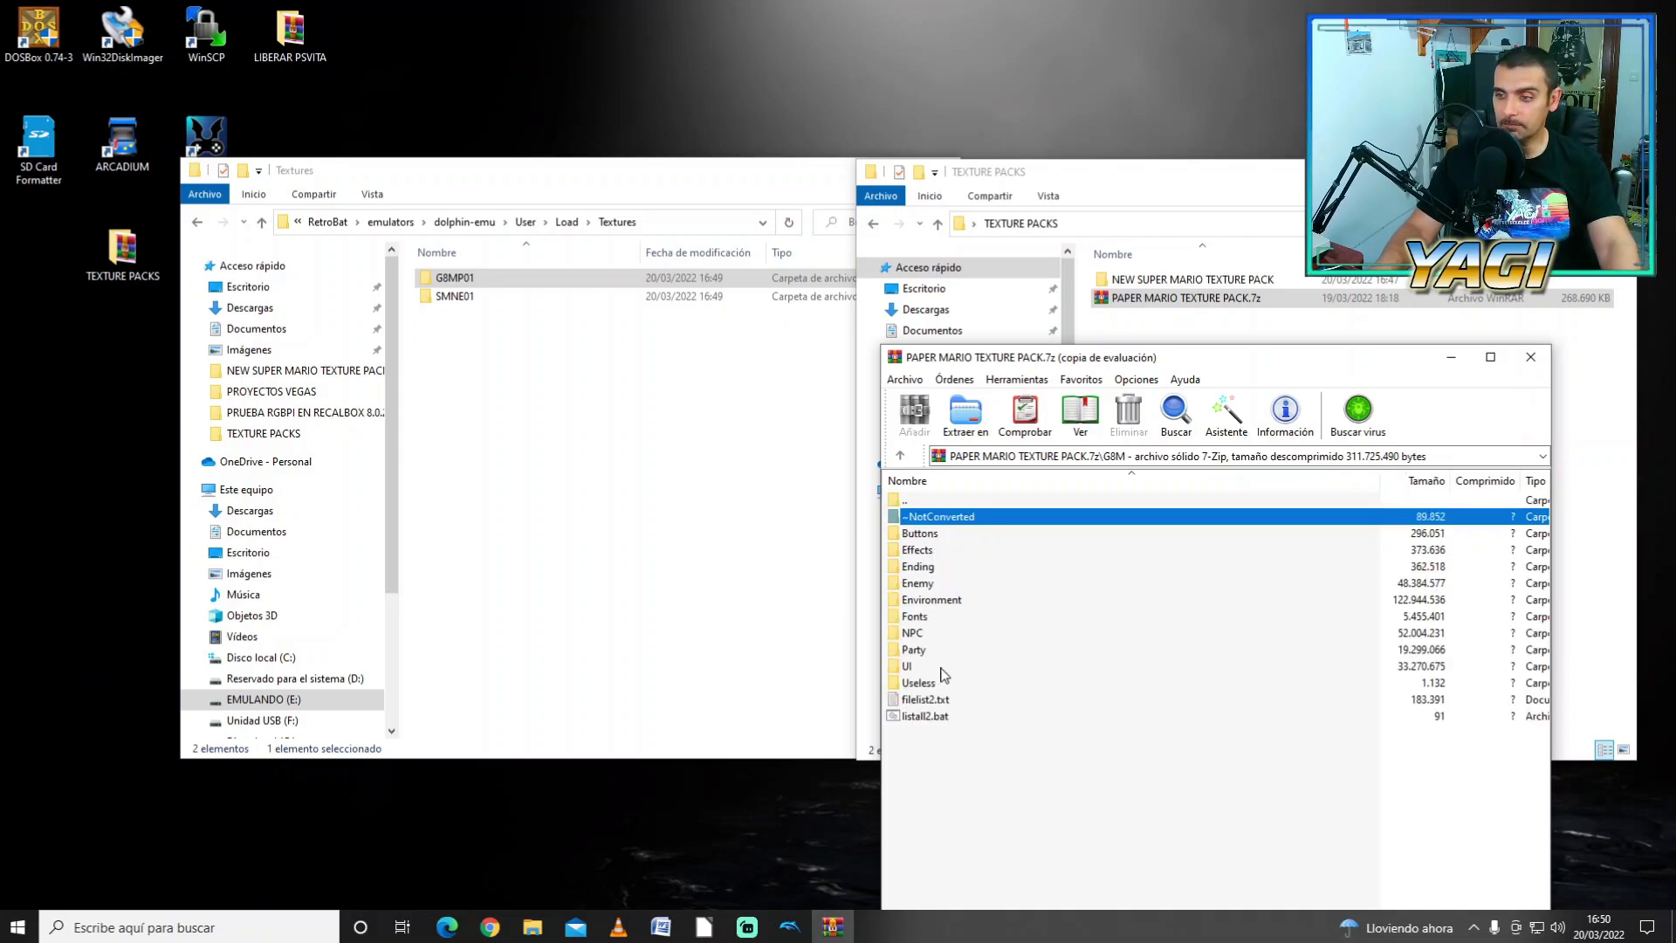
shift+click(943, 717)
drag(930, 537, 450, 288)
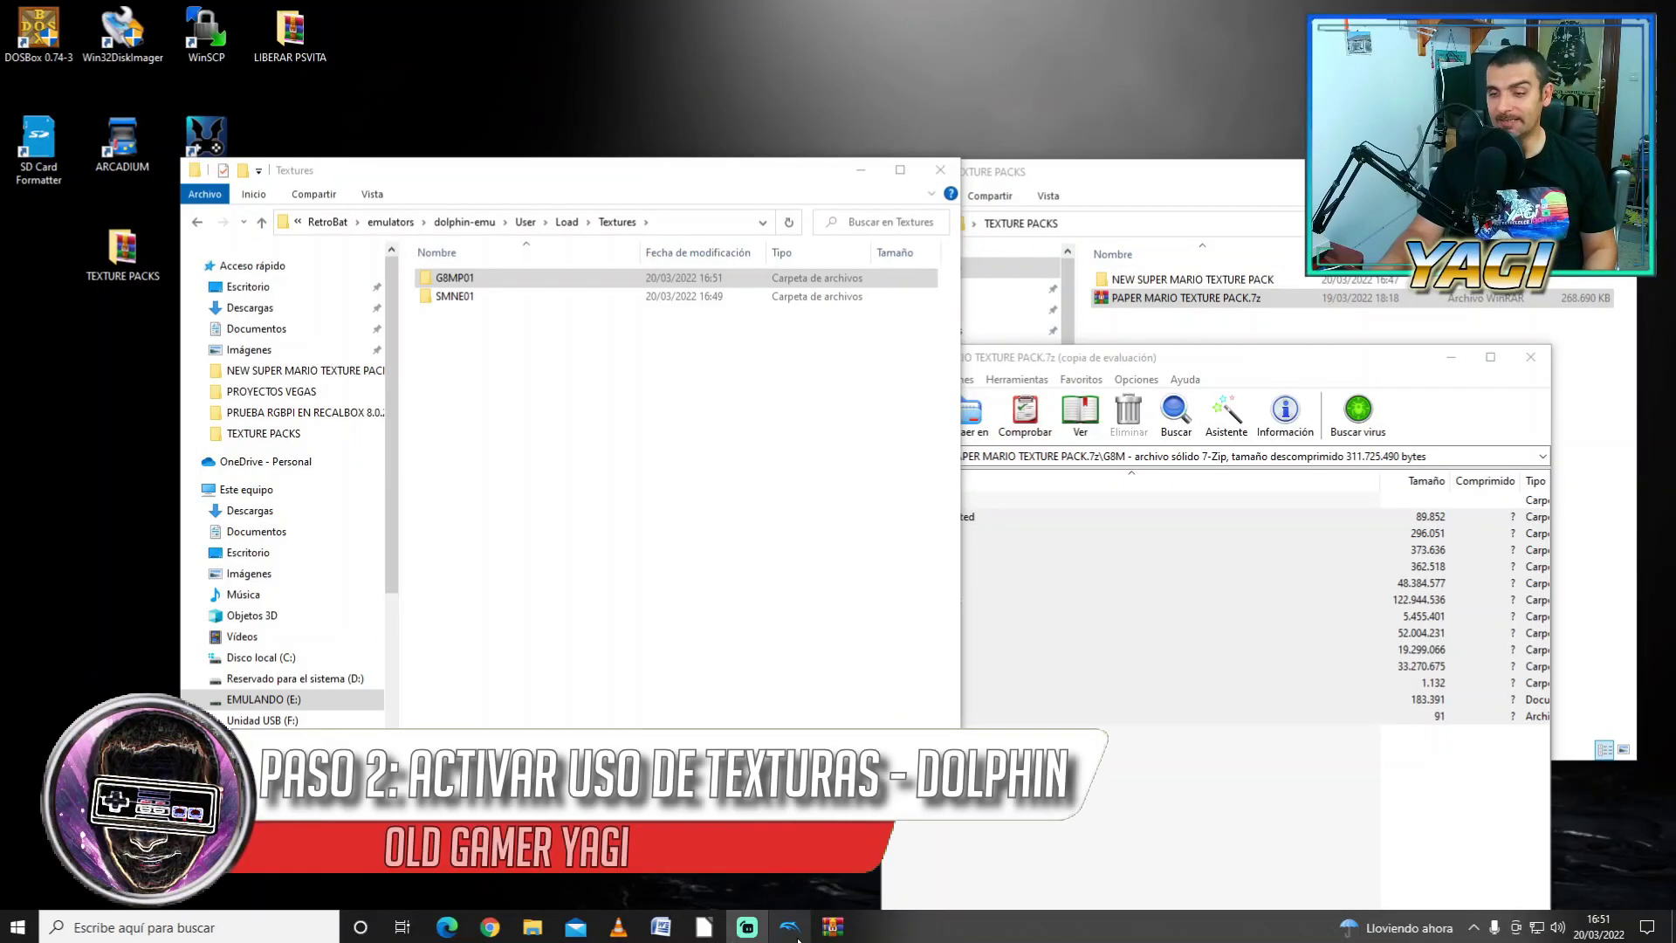
Step: Verify the Load Custom Textures and Prefetch Custom Textures options in Dolphin's advanced graphics settings, and close Dolphin and the Textures window
click(790, 928)
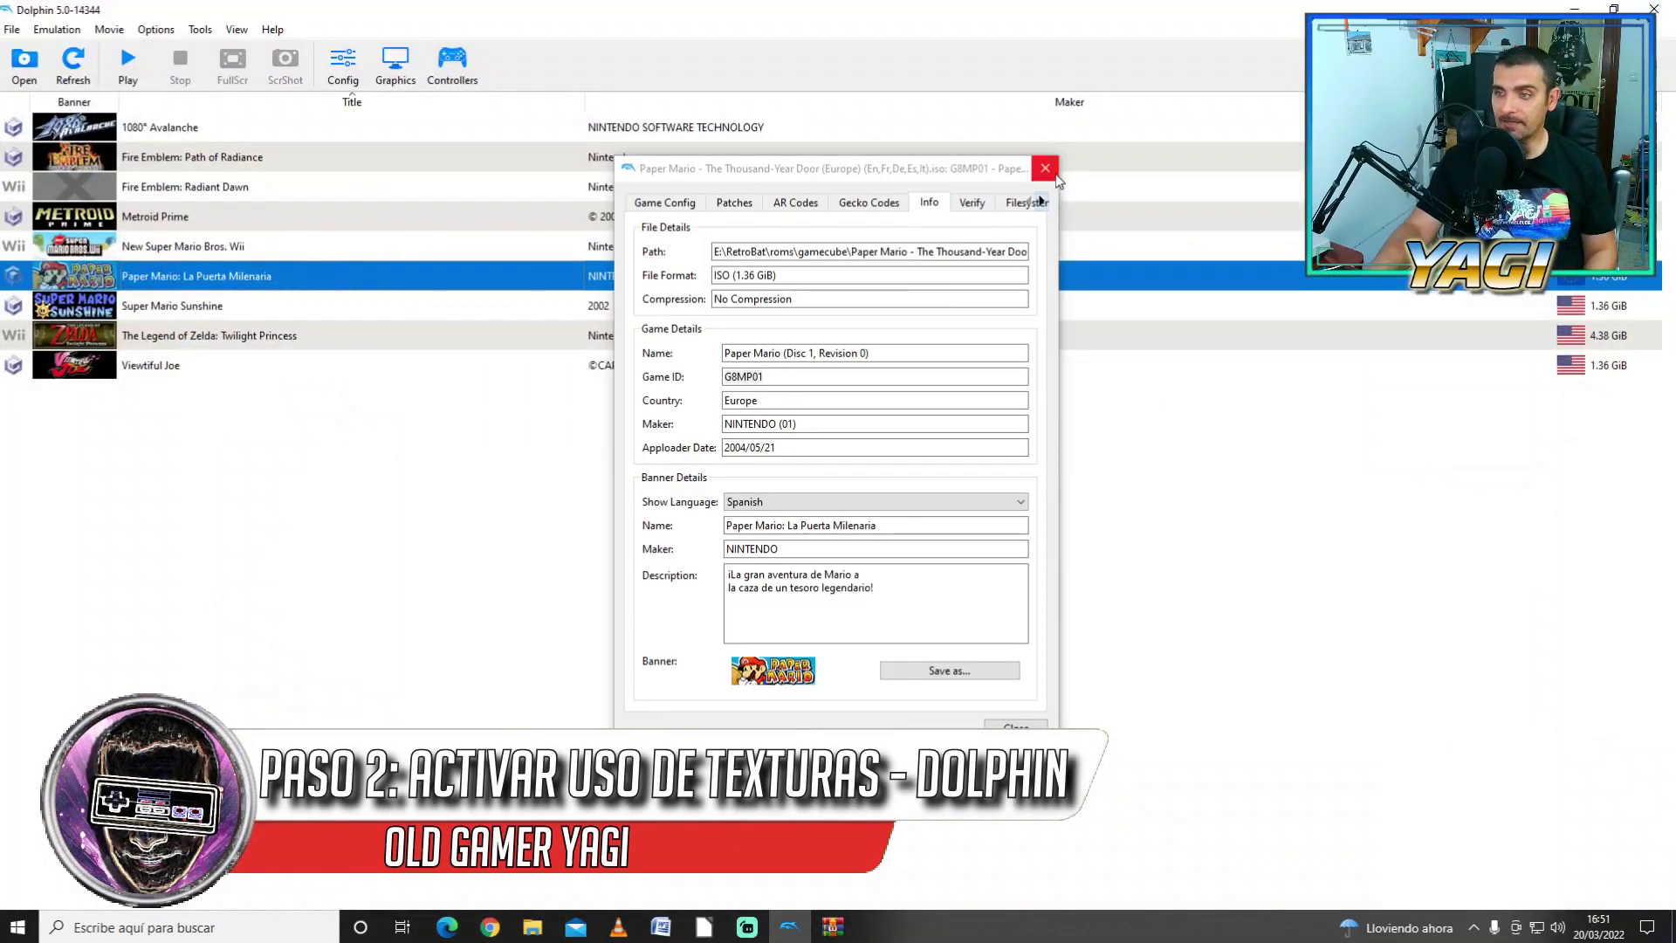
click(1045, 169)
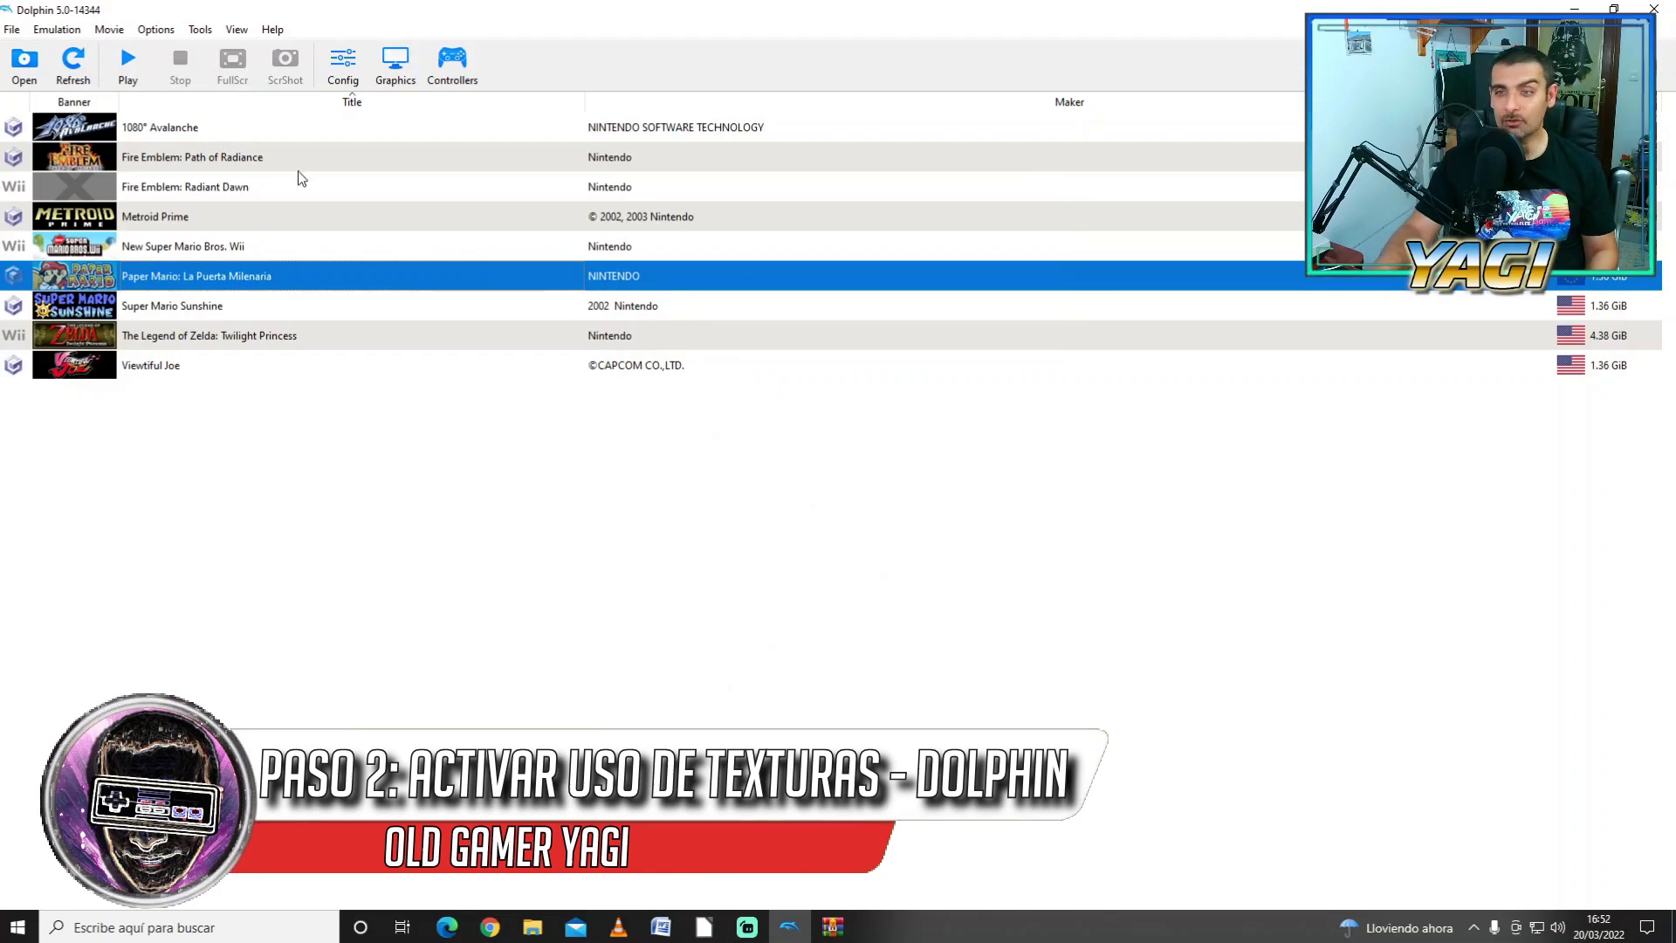
click(155, 29)
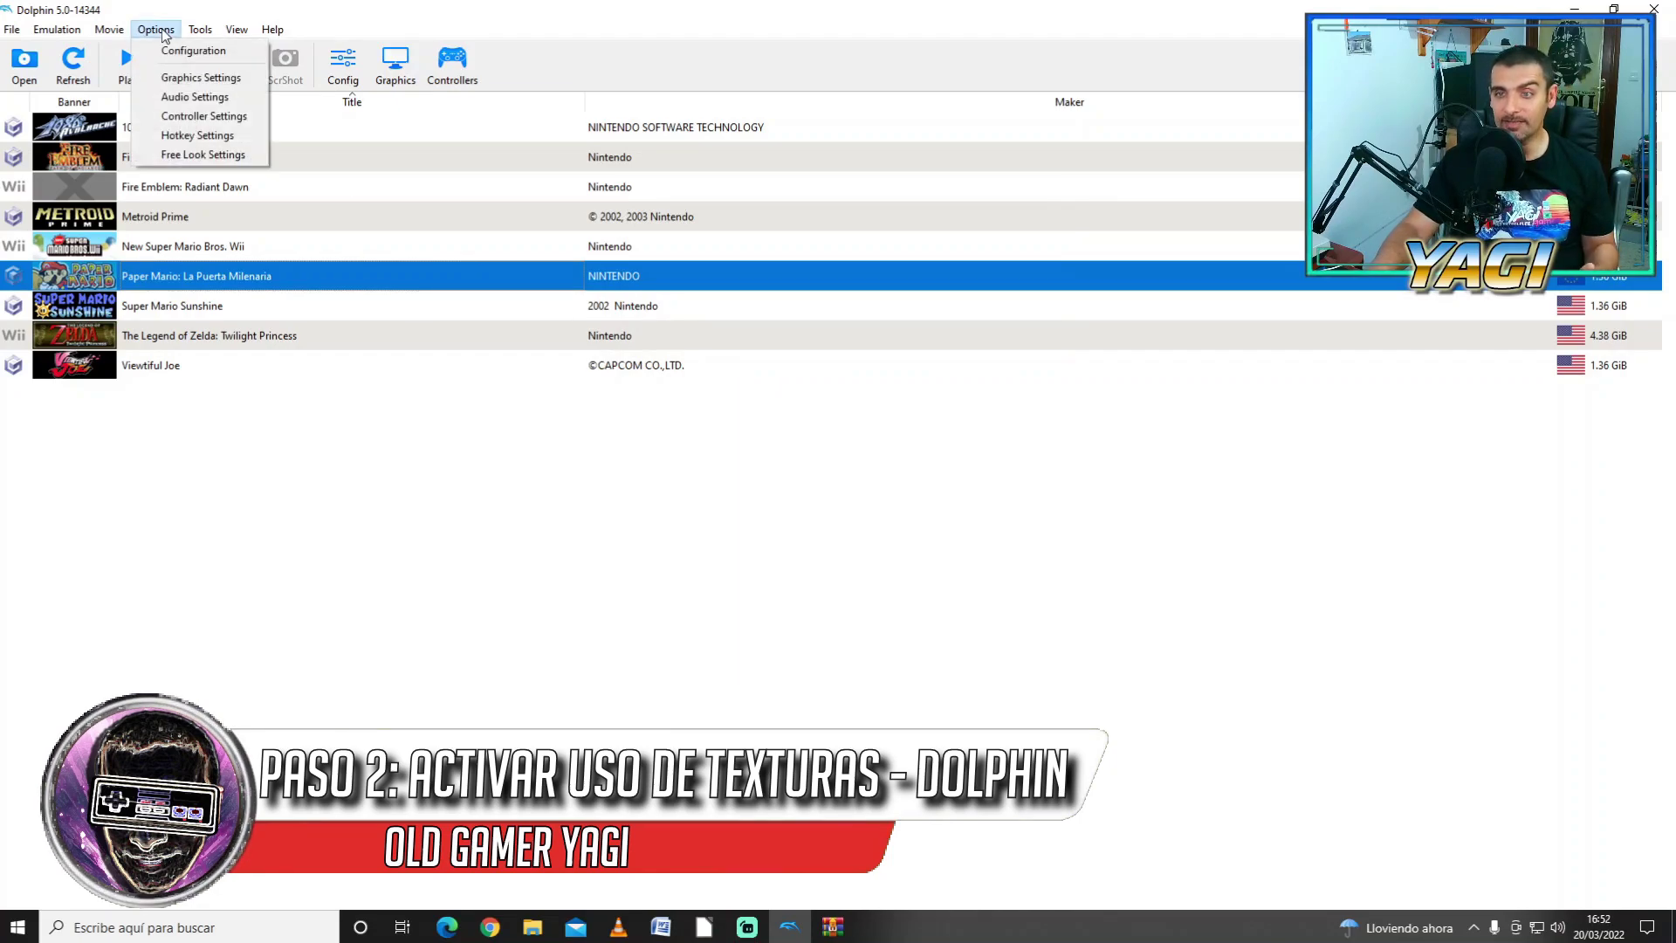
click(196, 82)
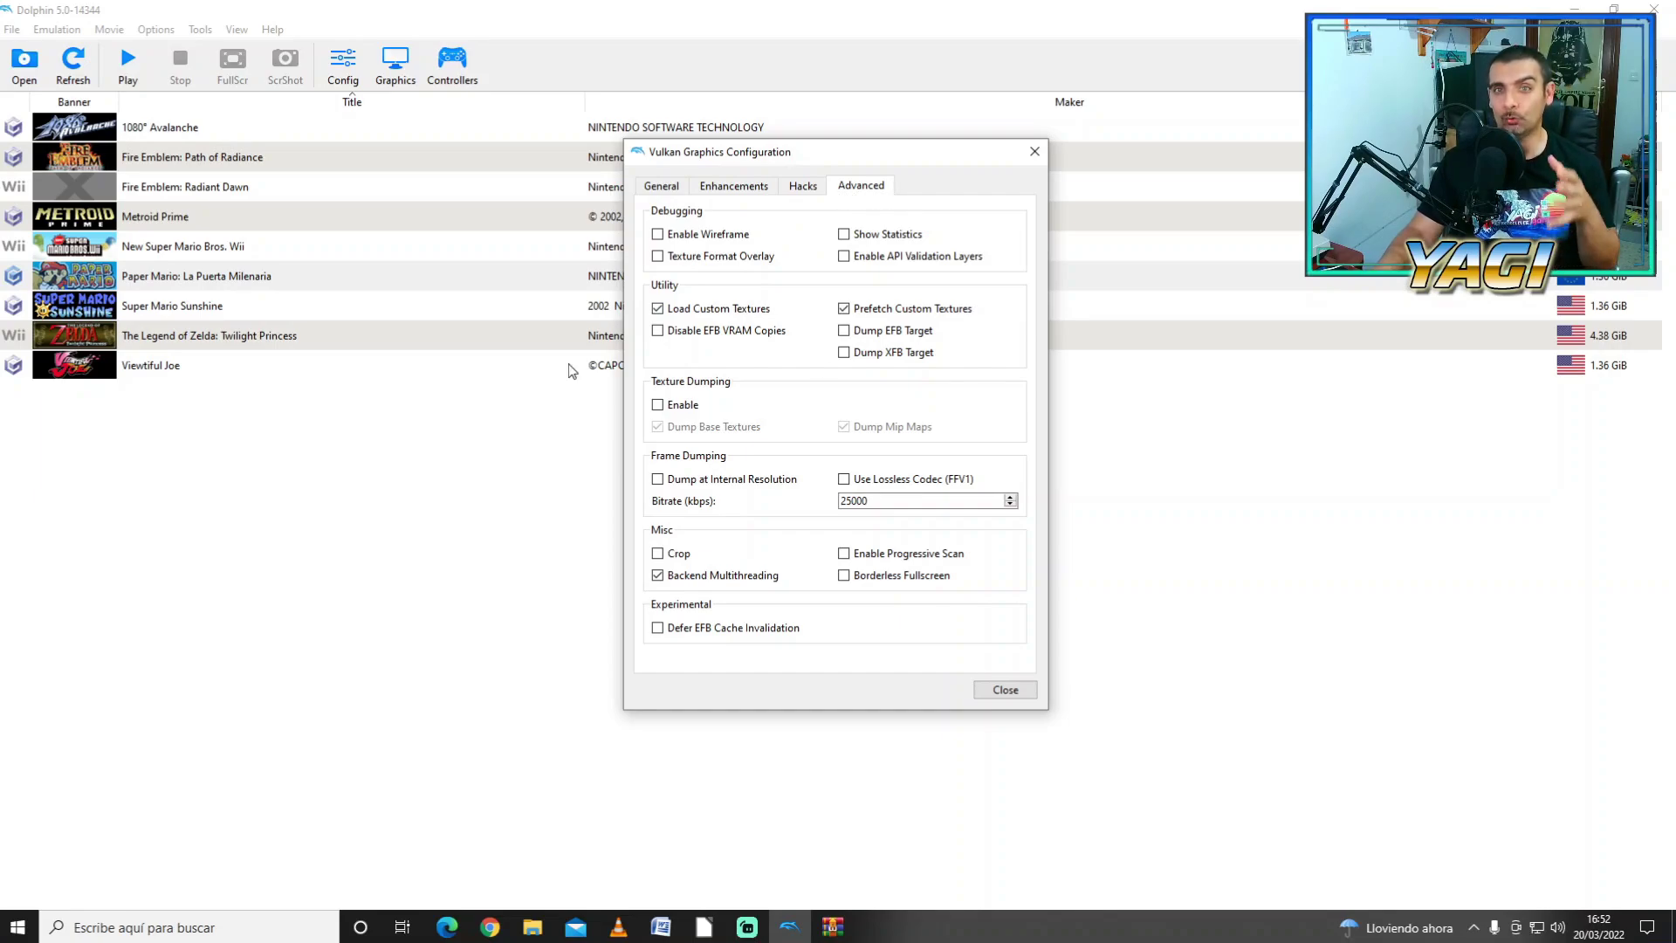
mouse_move(660, 321)
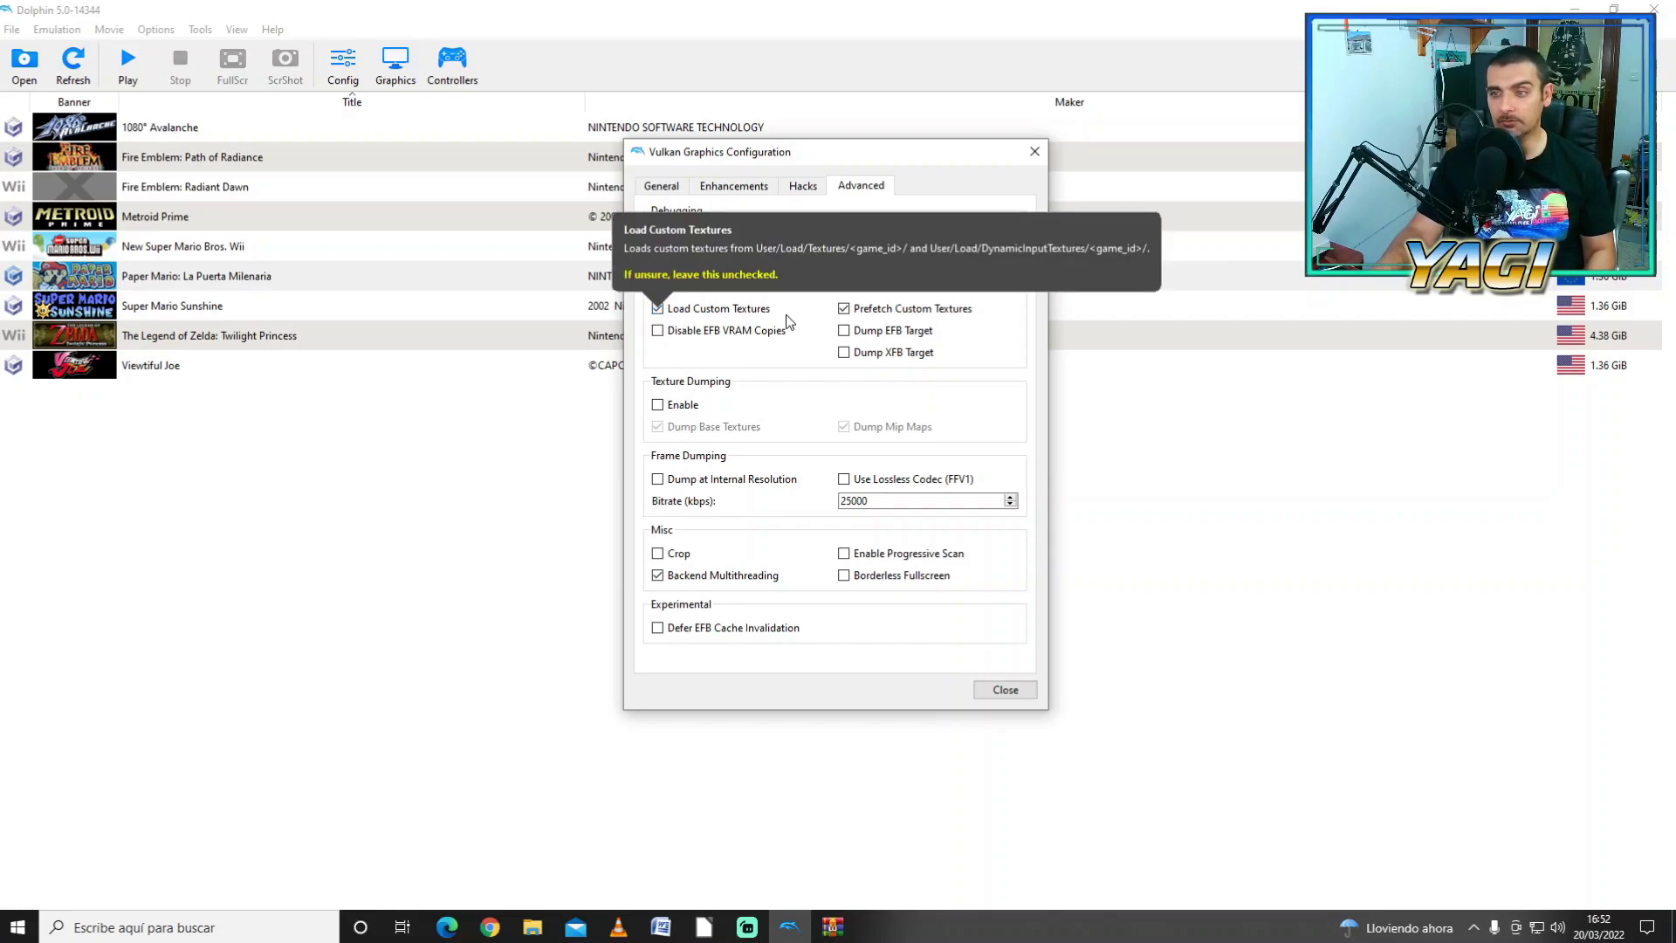
mouse_move(783, 332)
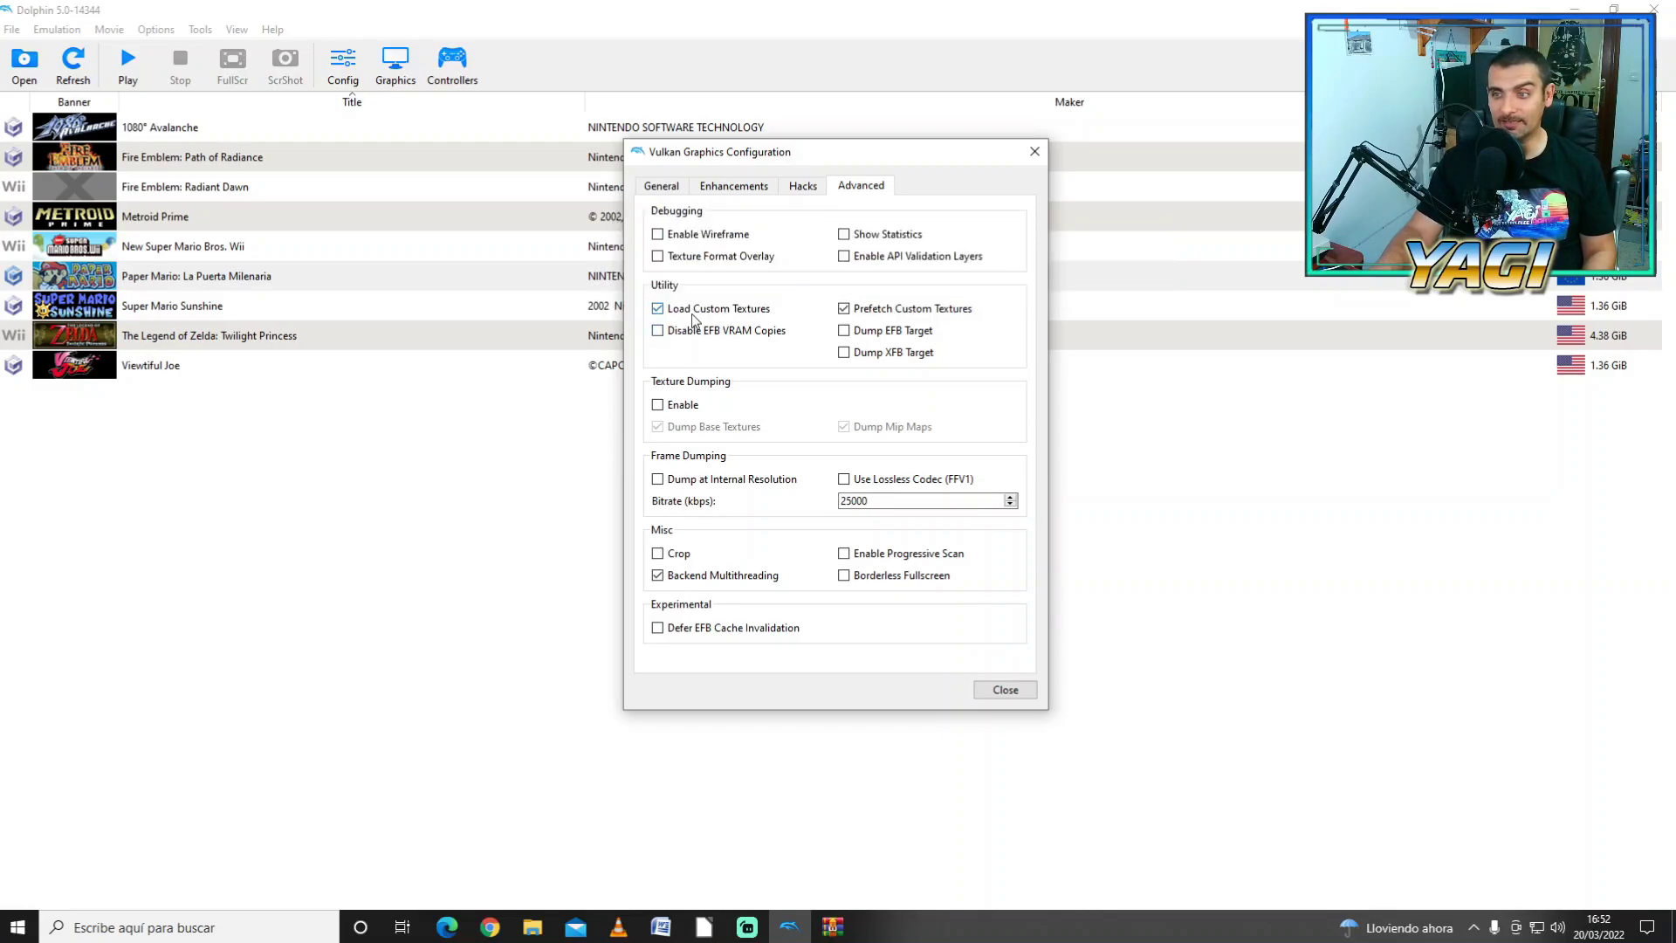
click(1004, 691)
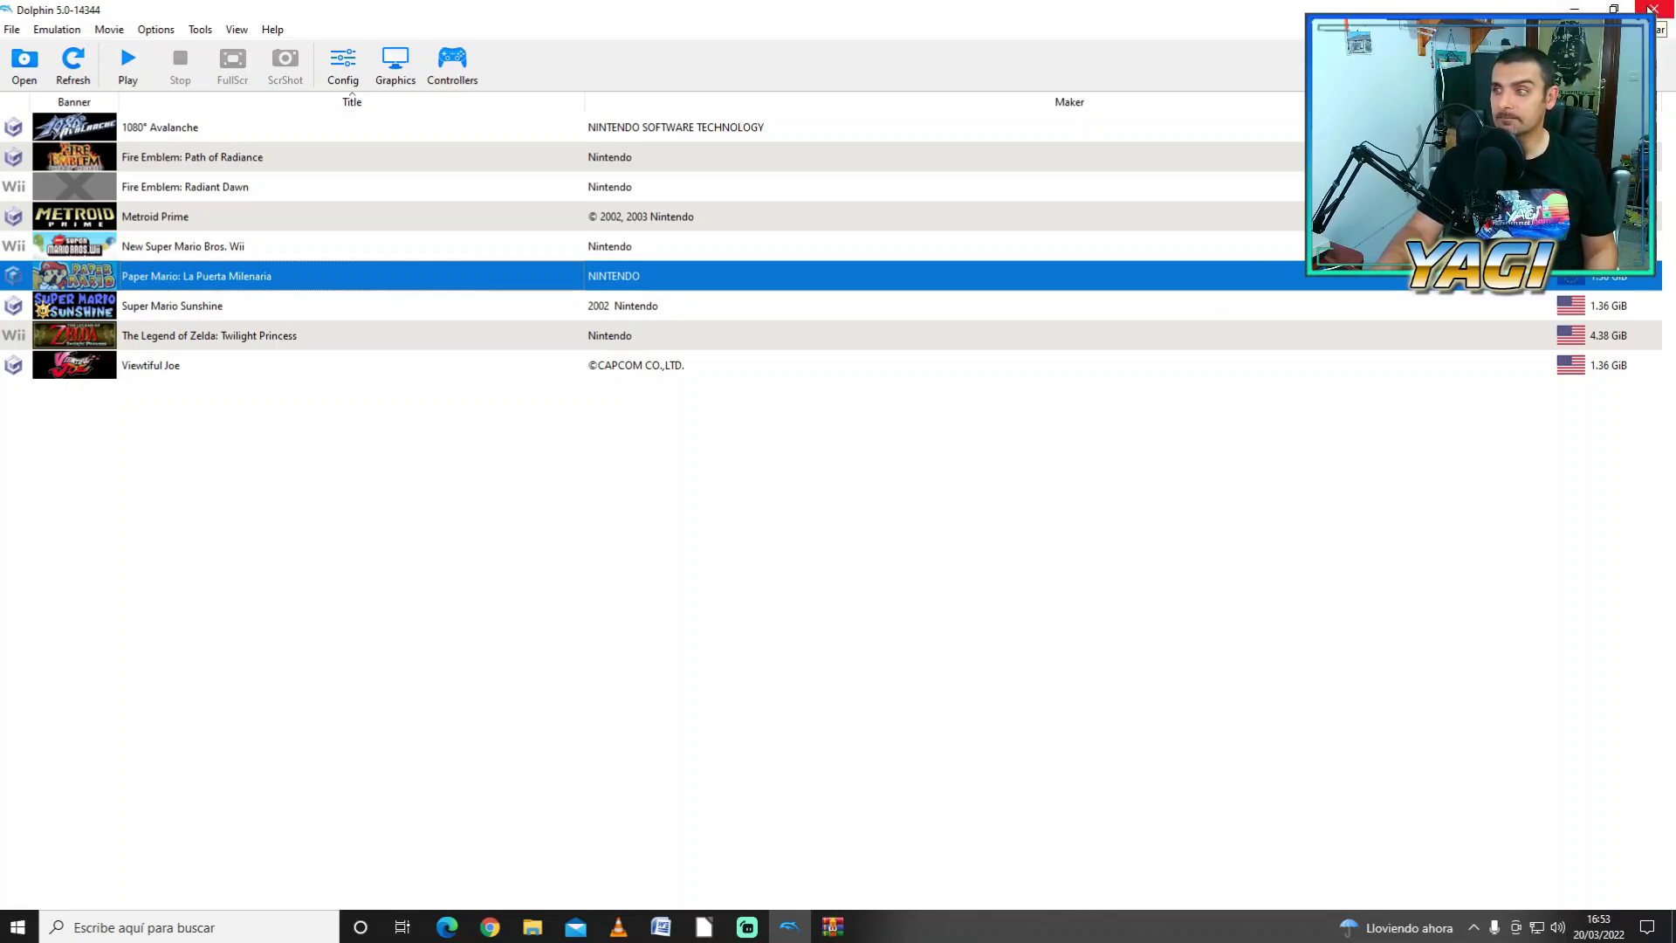
click(1663, 11)
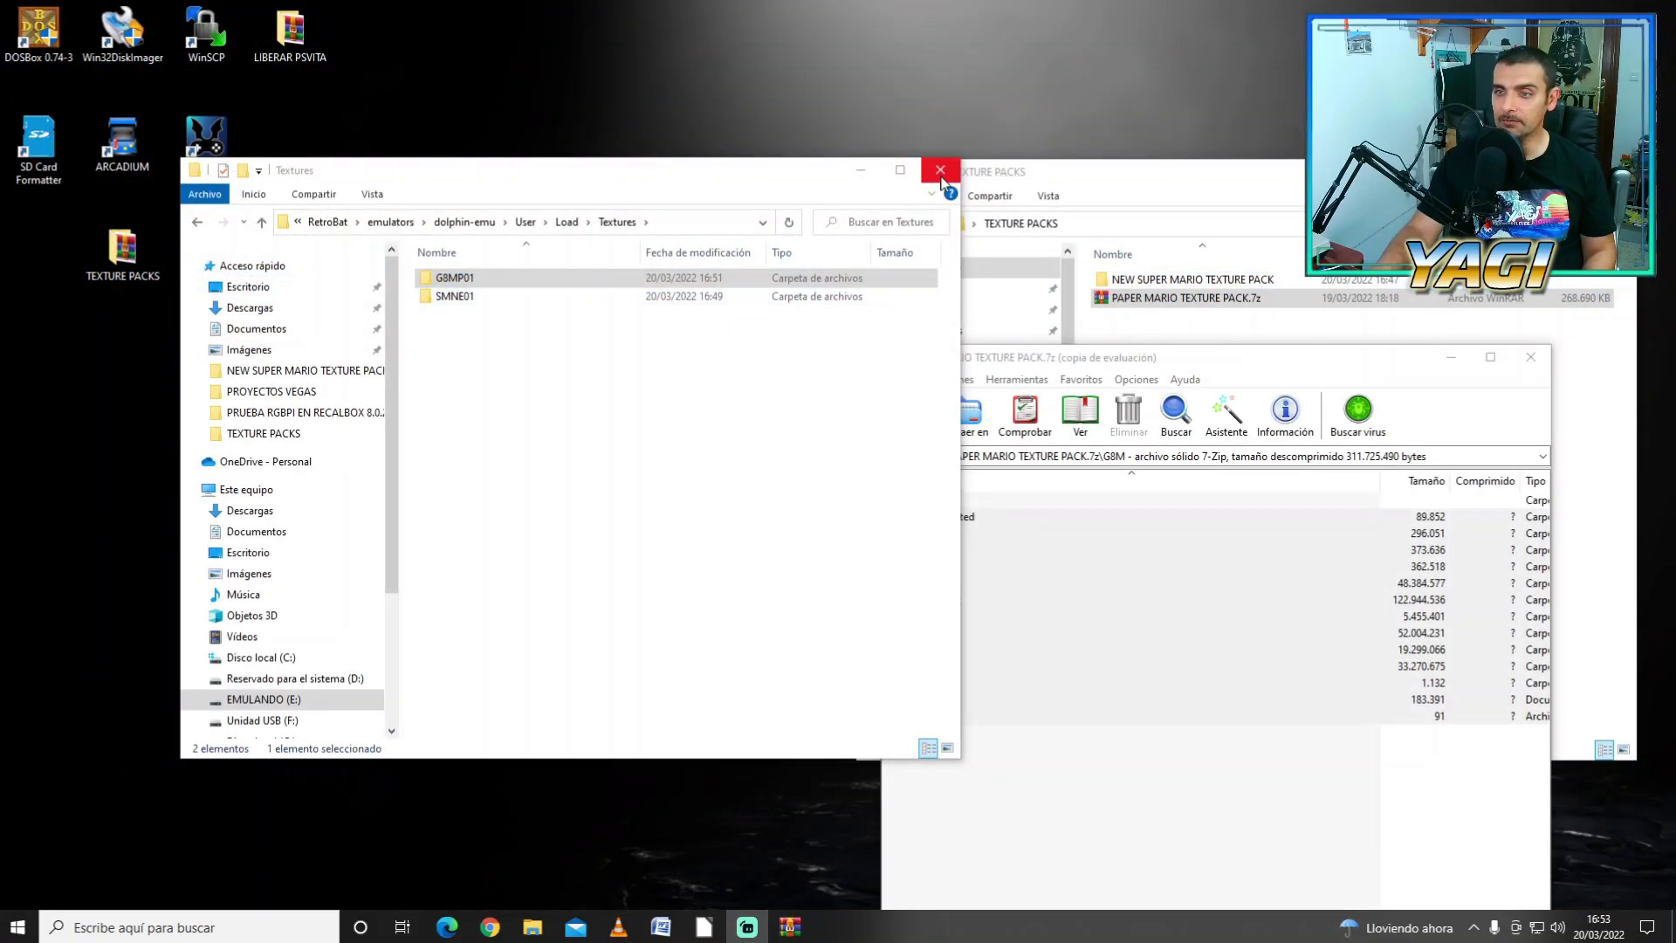
click(940, 169)
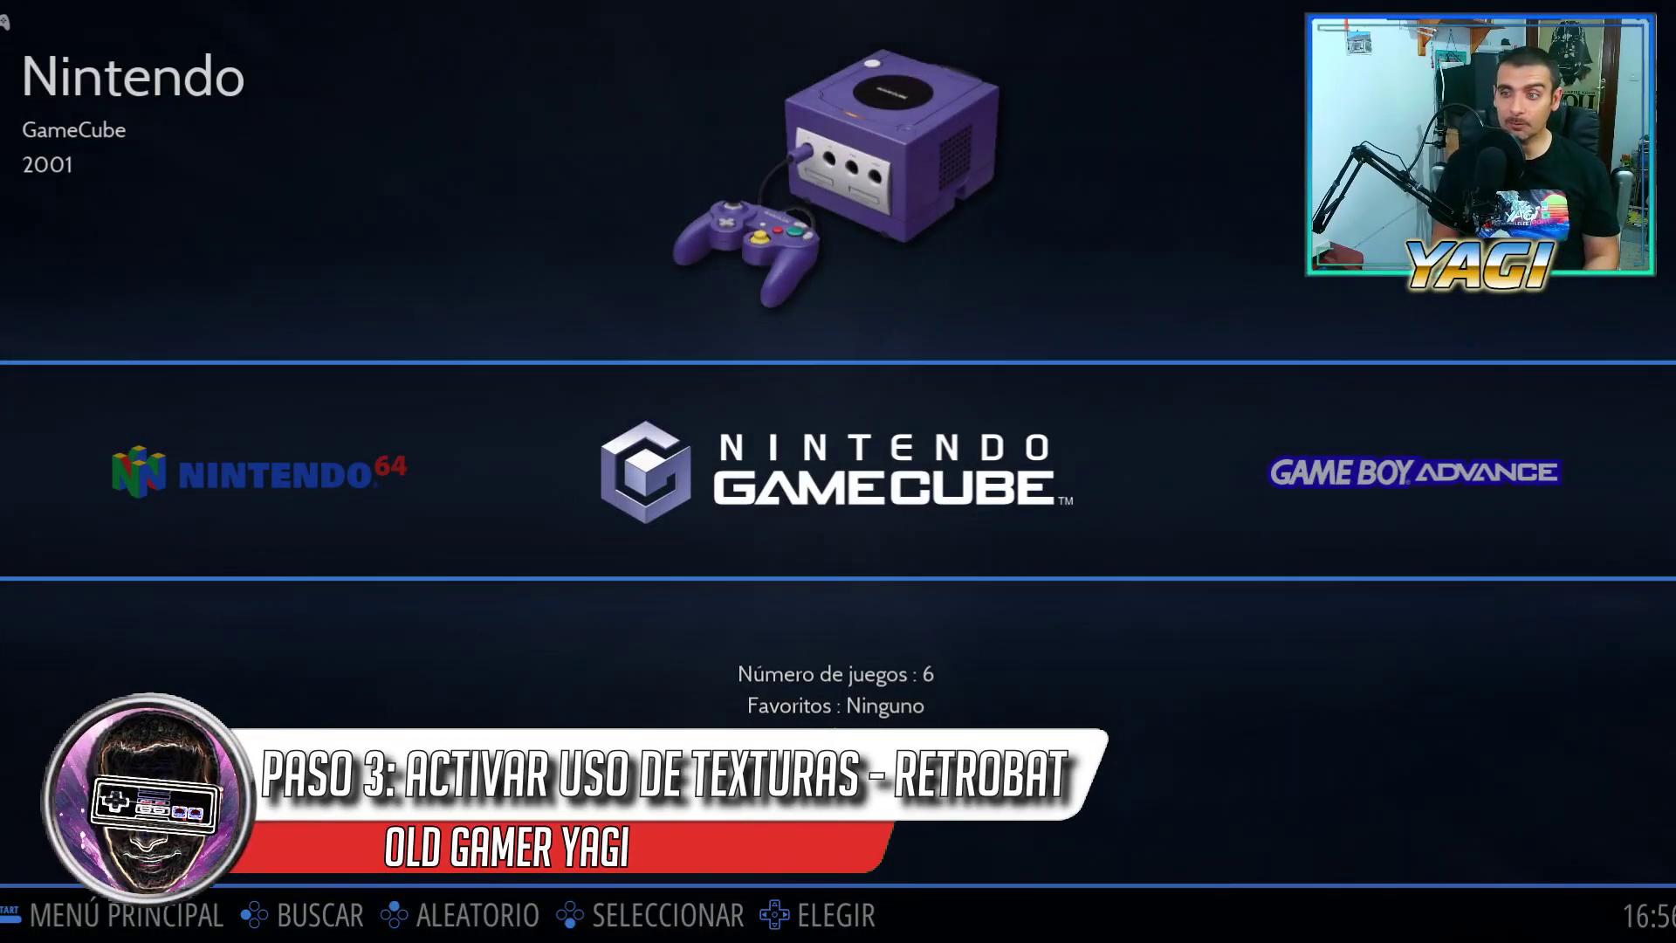
Step: Enter the Nintendo GameCube system in RetroBat and browse its games up to Paper Mario
key(Return)
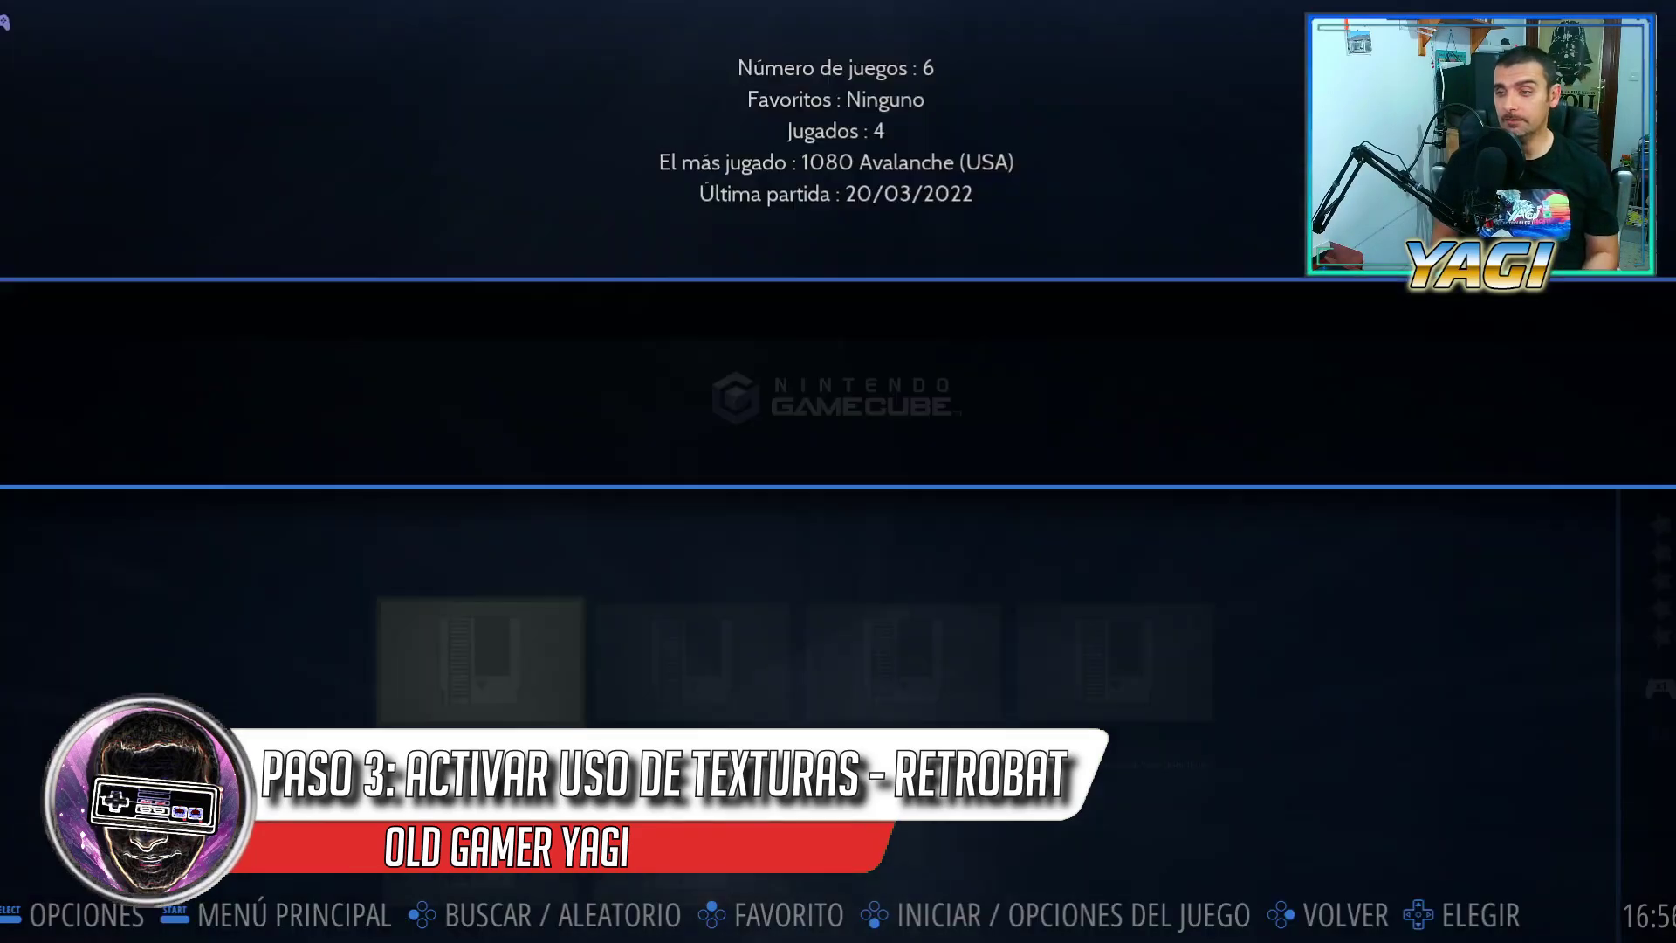
key(Right)
key(Right)
key(Right)
key(Left)
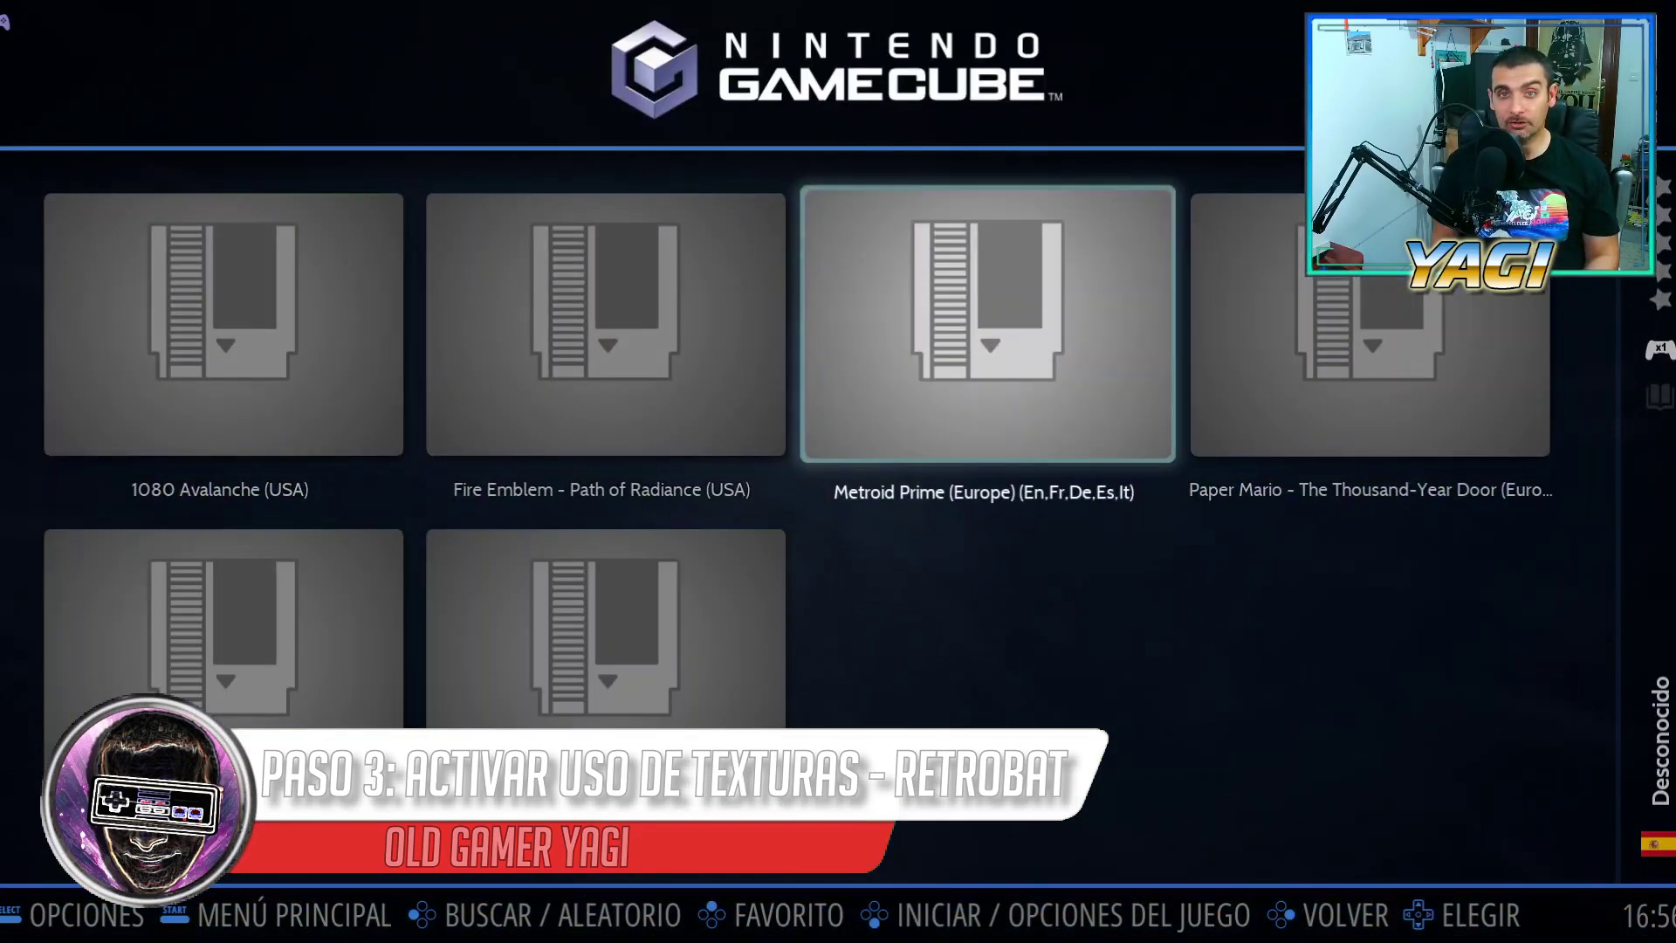
key(Right)
key(Left)
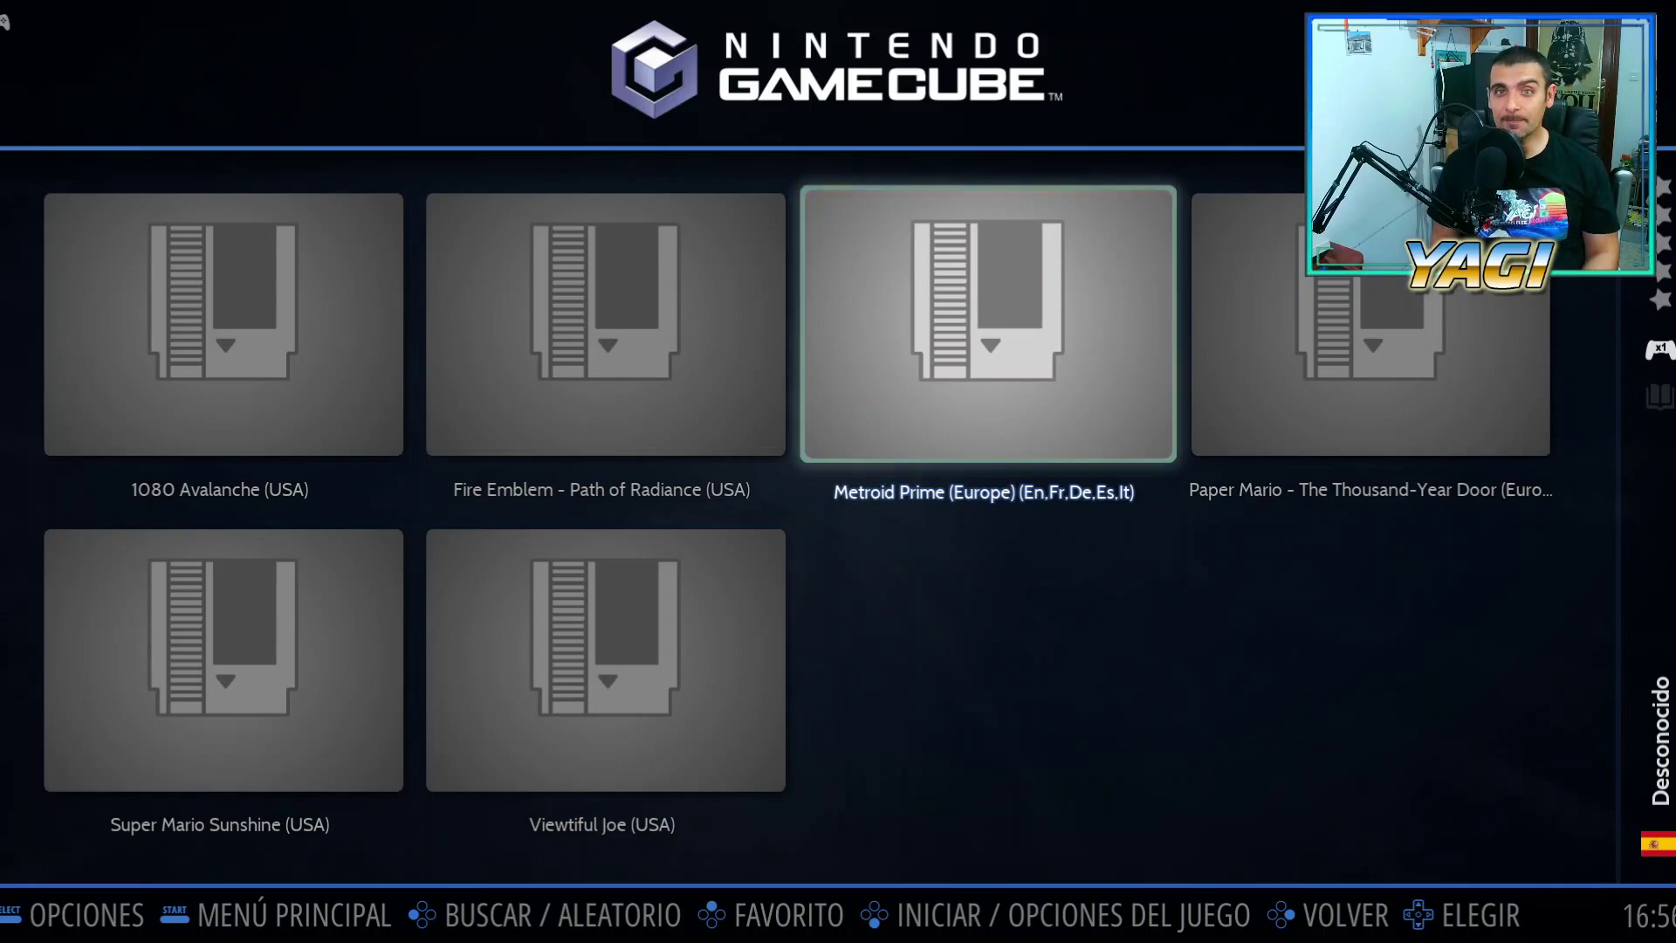
Step: Open the advanced system options for GameCube from the game list options
key(F1)
key(F1)
key(F1)
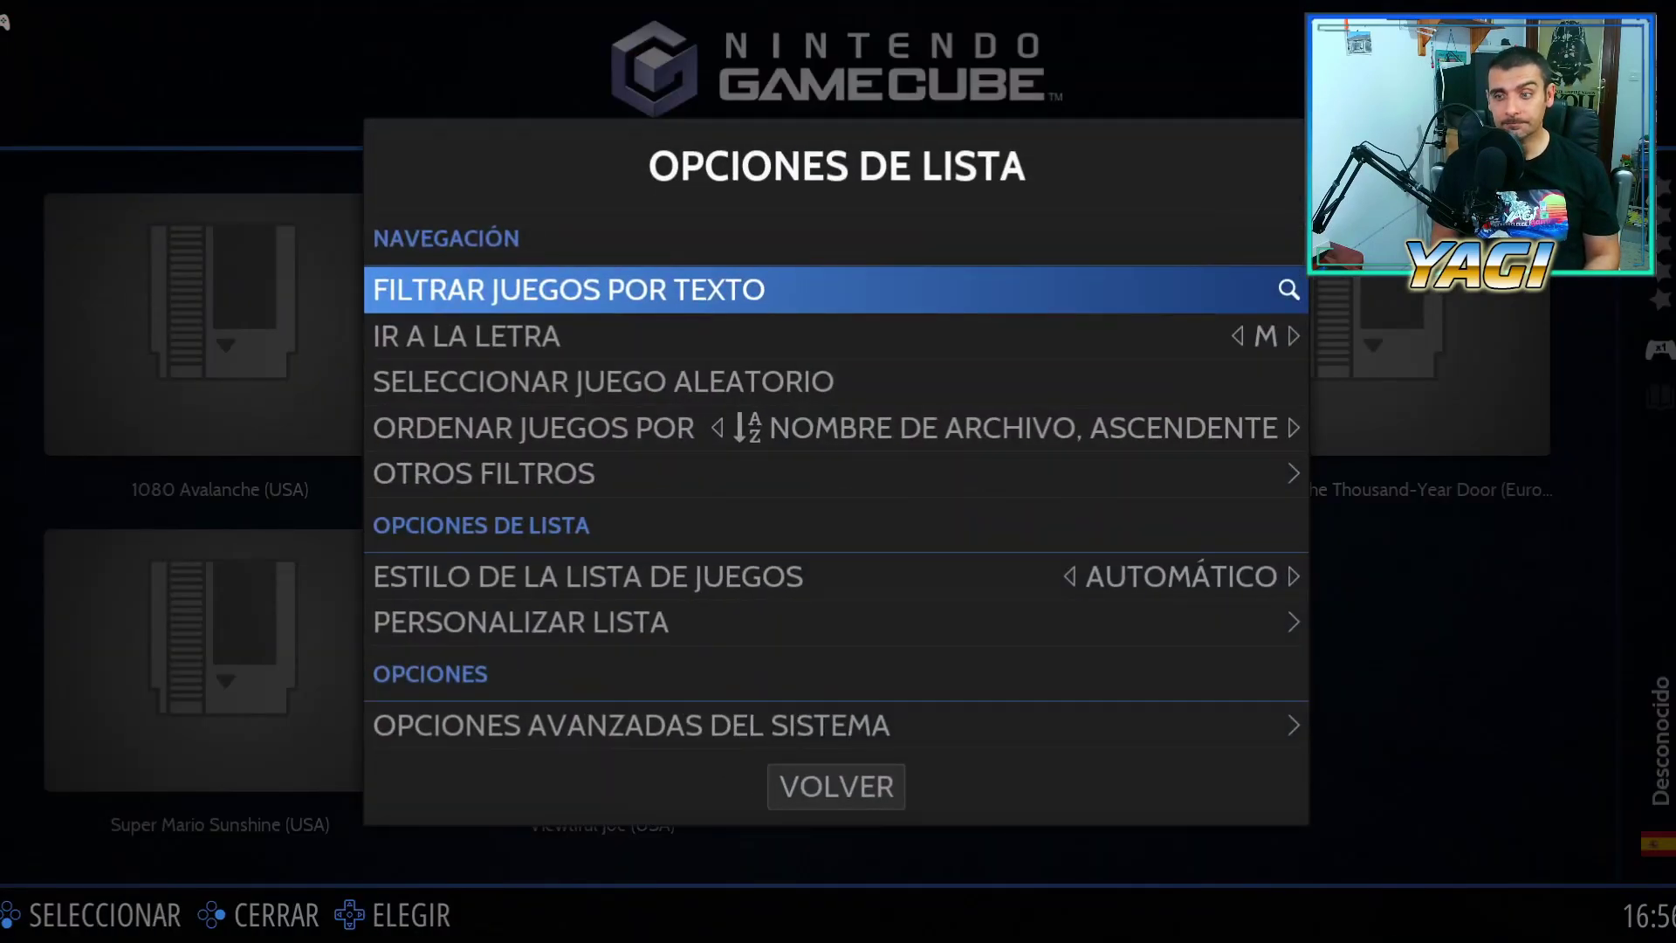
key(Up)
key(Up)
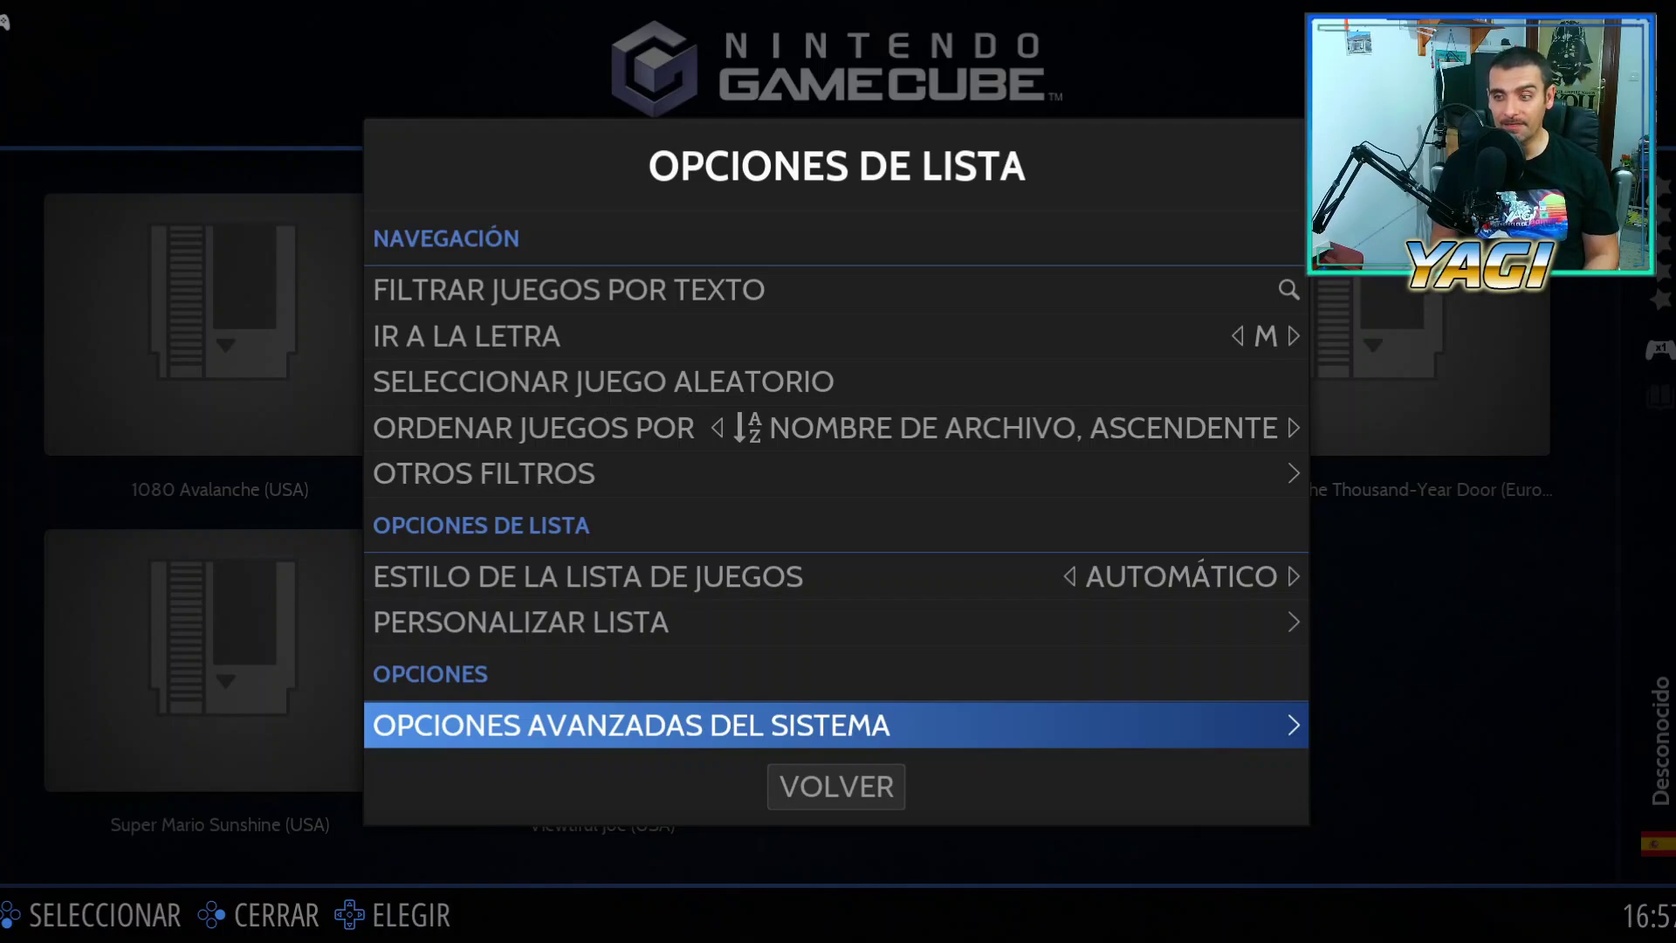
key(Return)
Step: Set the GameCube option Hi-Res Textures Pack to NO
key(Down)
key(Down)
key(Down)
key(Down)
key(Down)
key(Down)
key(Down)
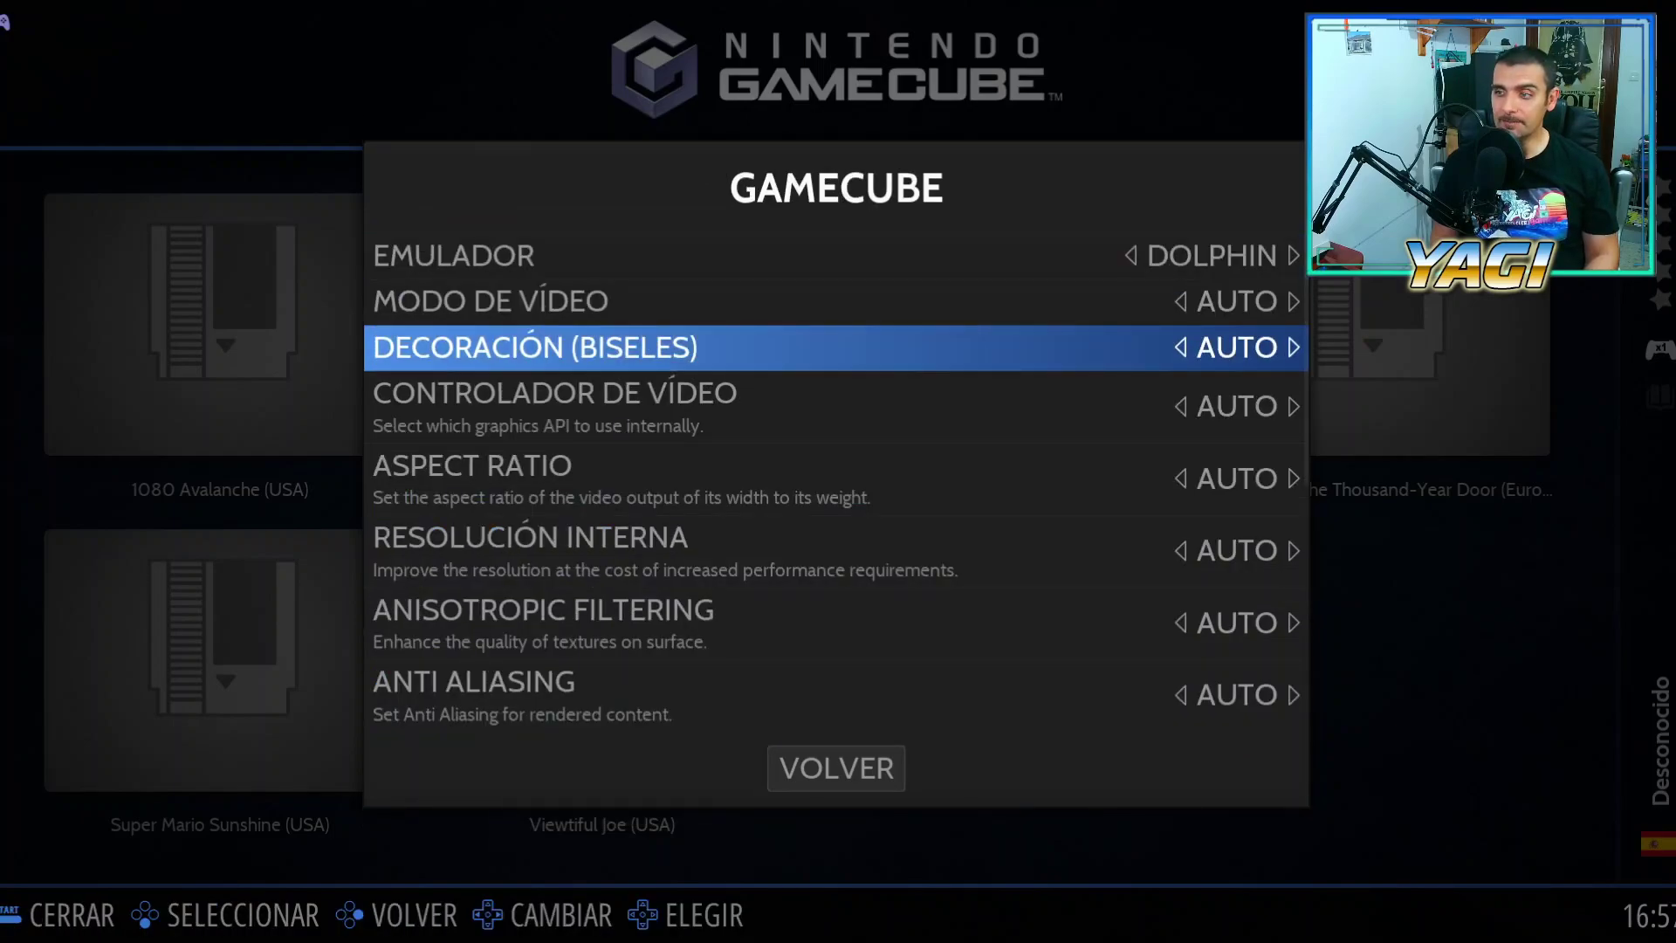
key(Down)
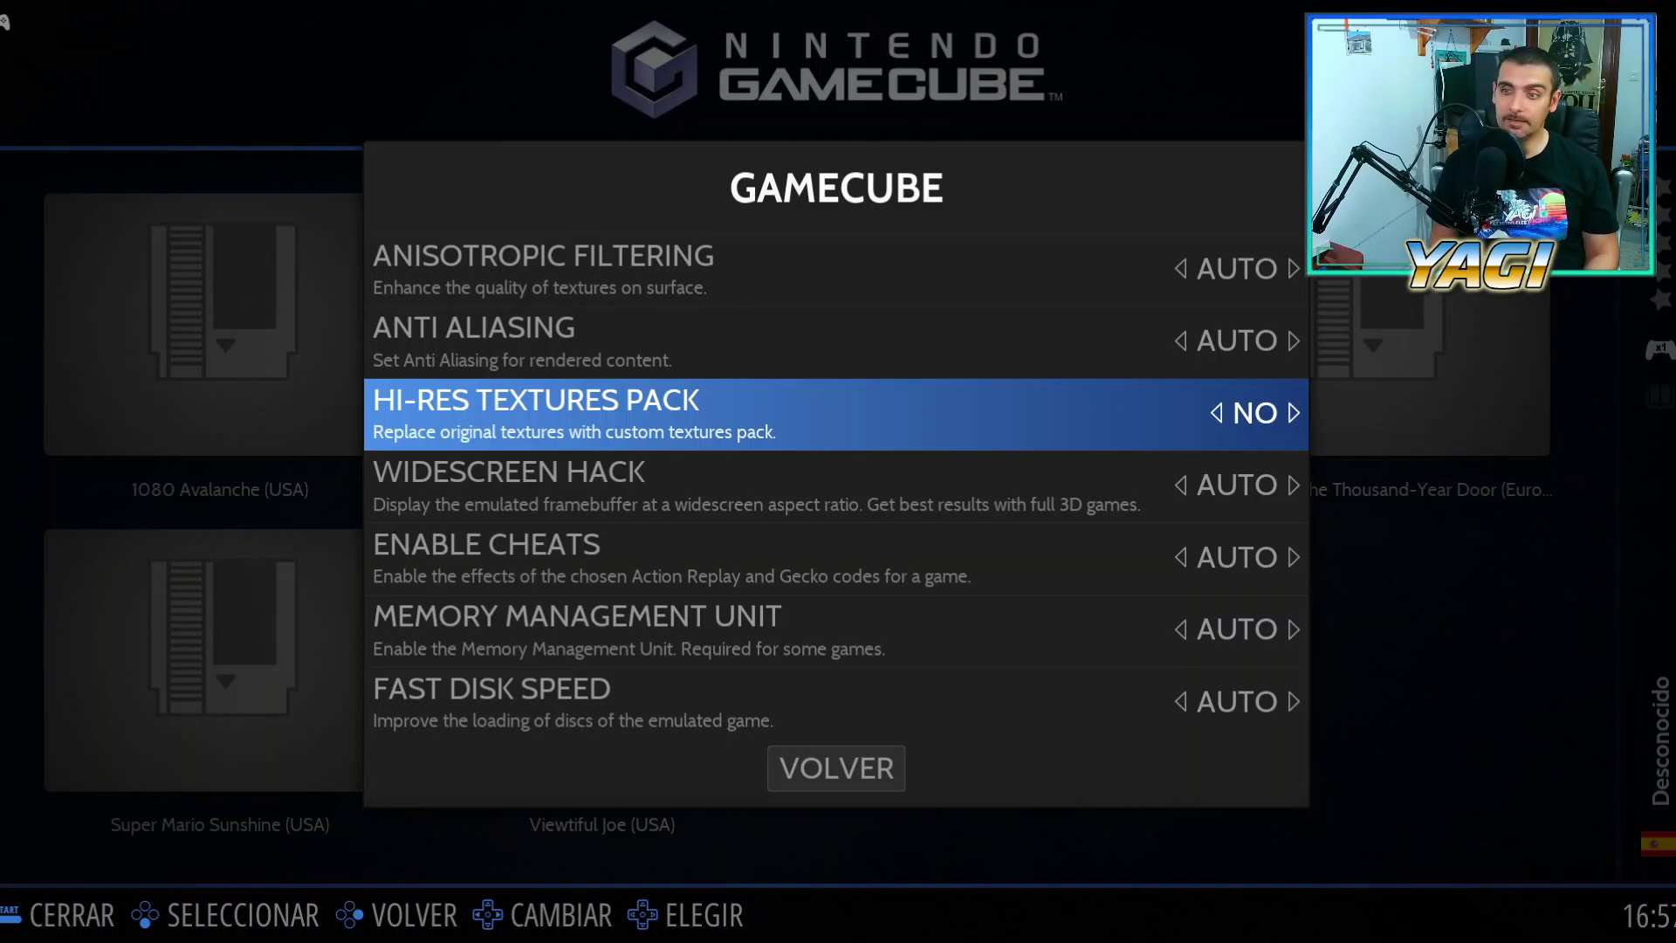
key(Left)
key(Right)
key(Left)
key(Left)
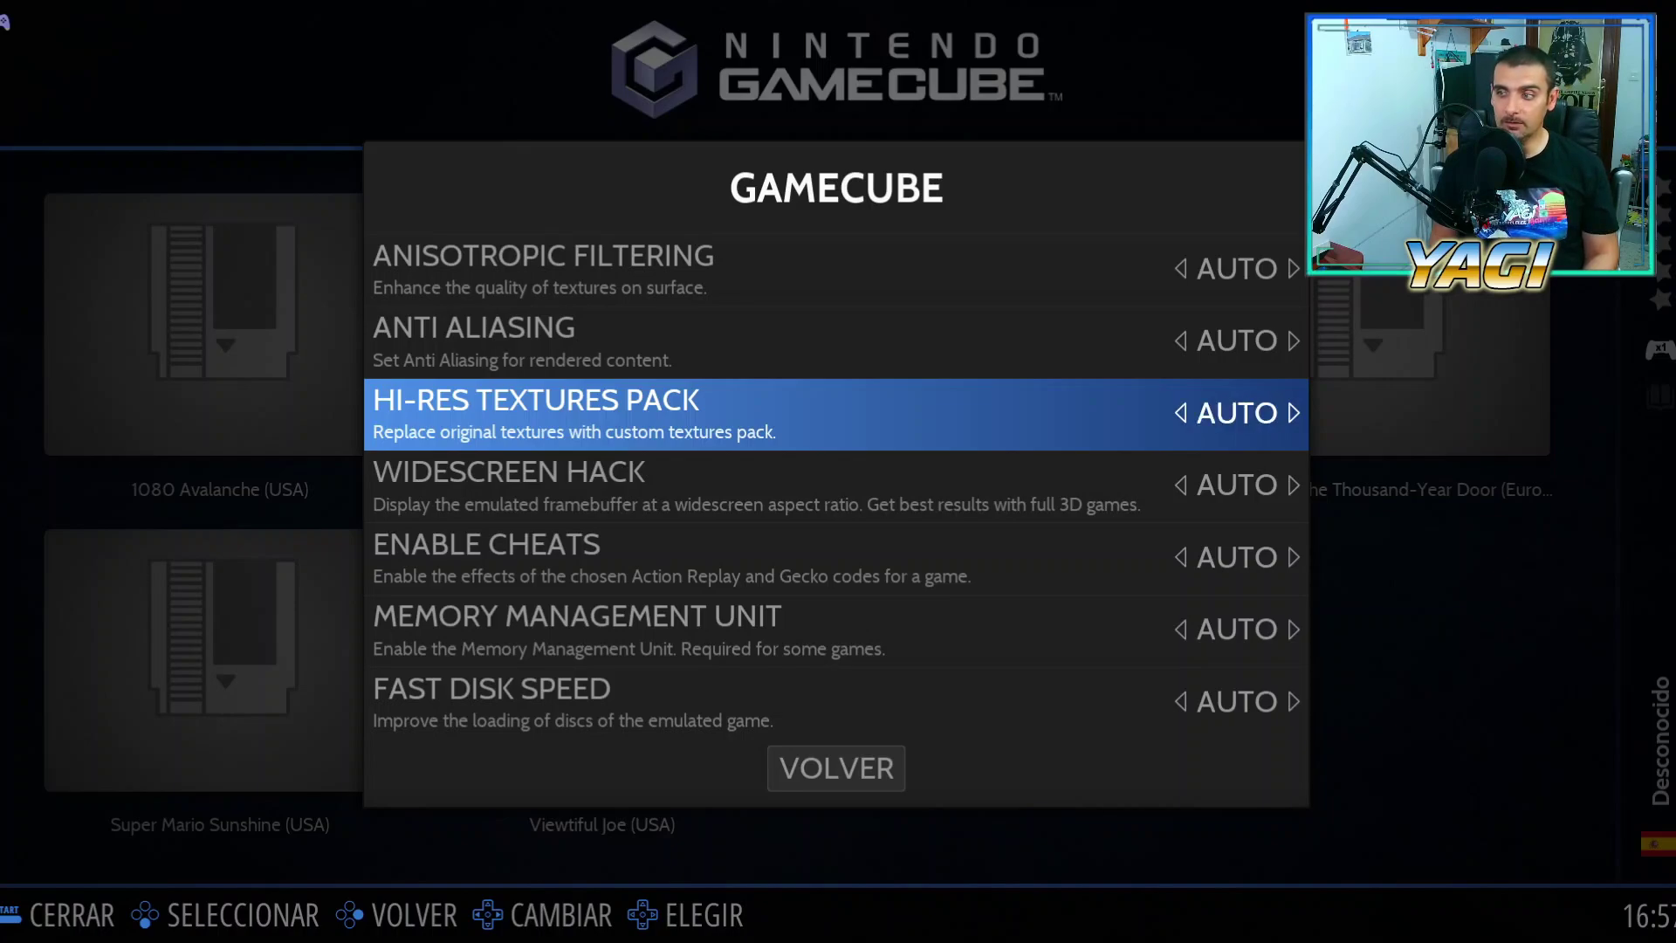
key(Right)
key(Right)
key(Left)
key(Right)
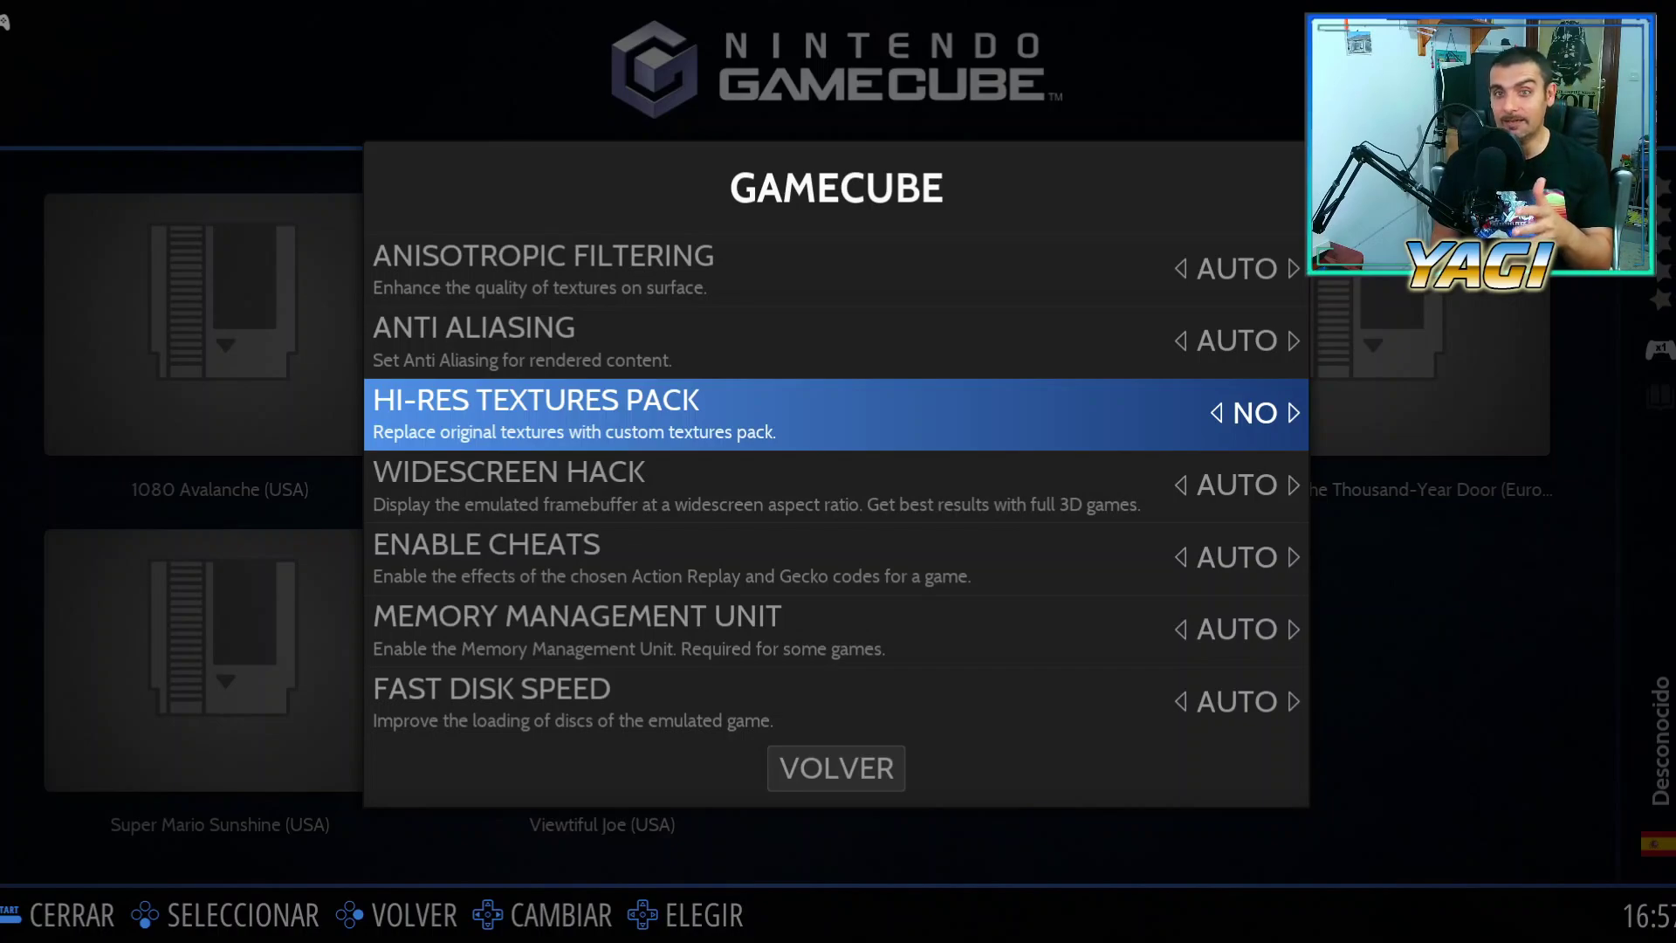
key(Left)
key(Right)
key(Return)
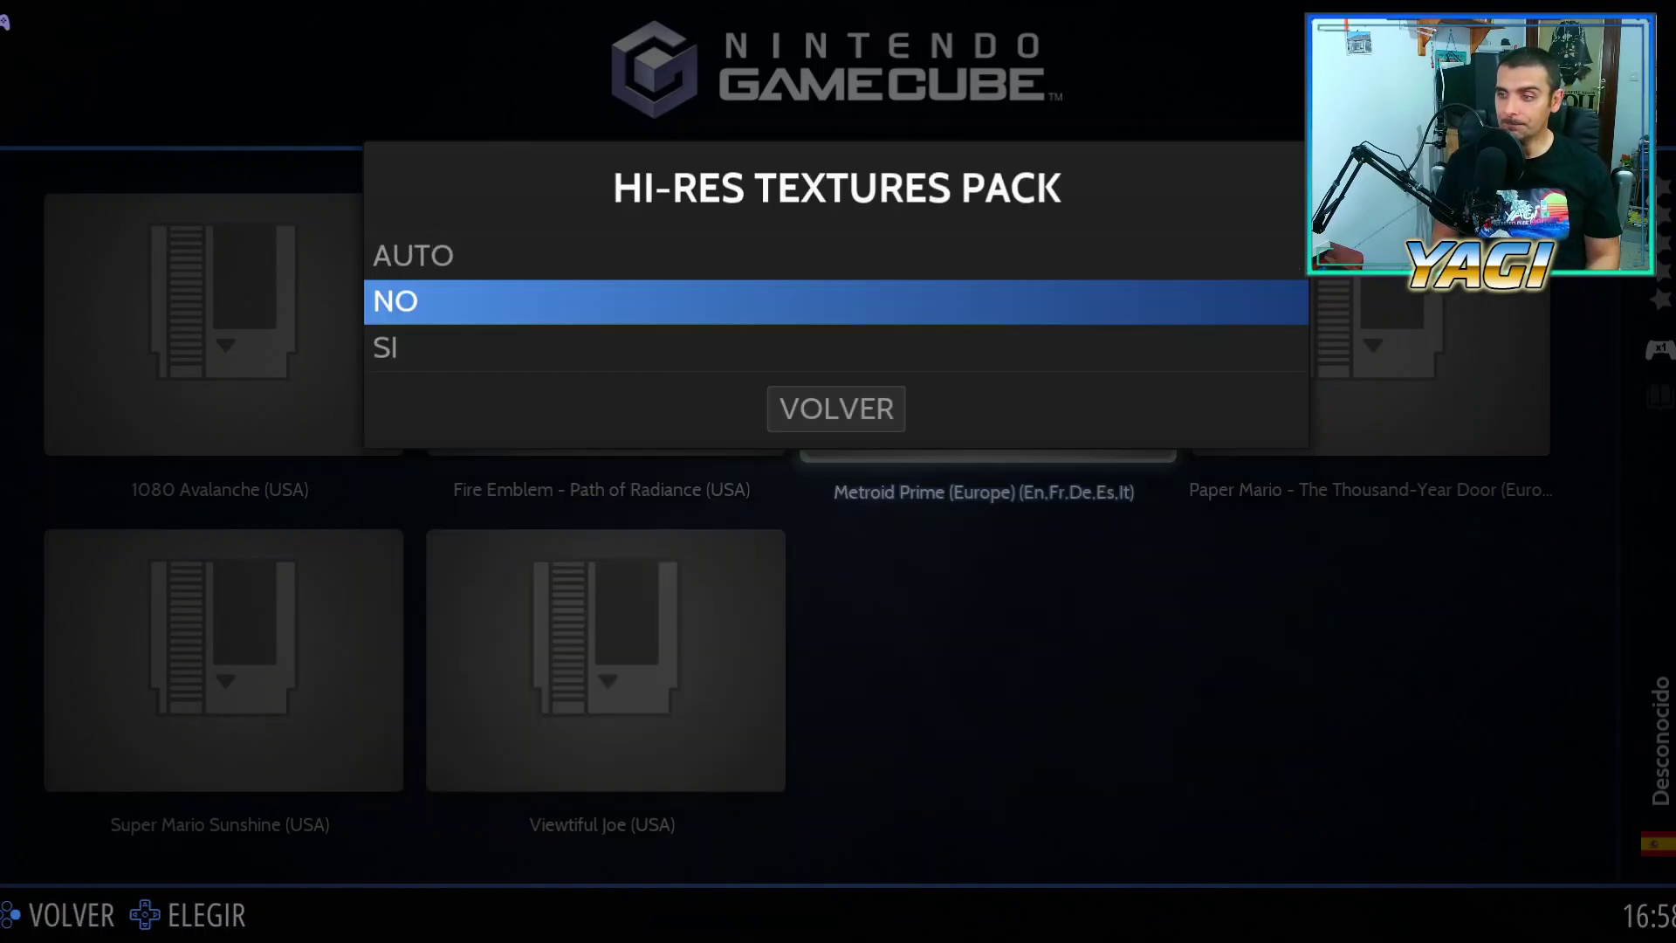
key(Return)
Step: Leave the GameCube system options and the list options to return to the game list
key(Down)
key(Down)
key(Down)
key(Down)
key(Down)
key(Down)
key(Down)
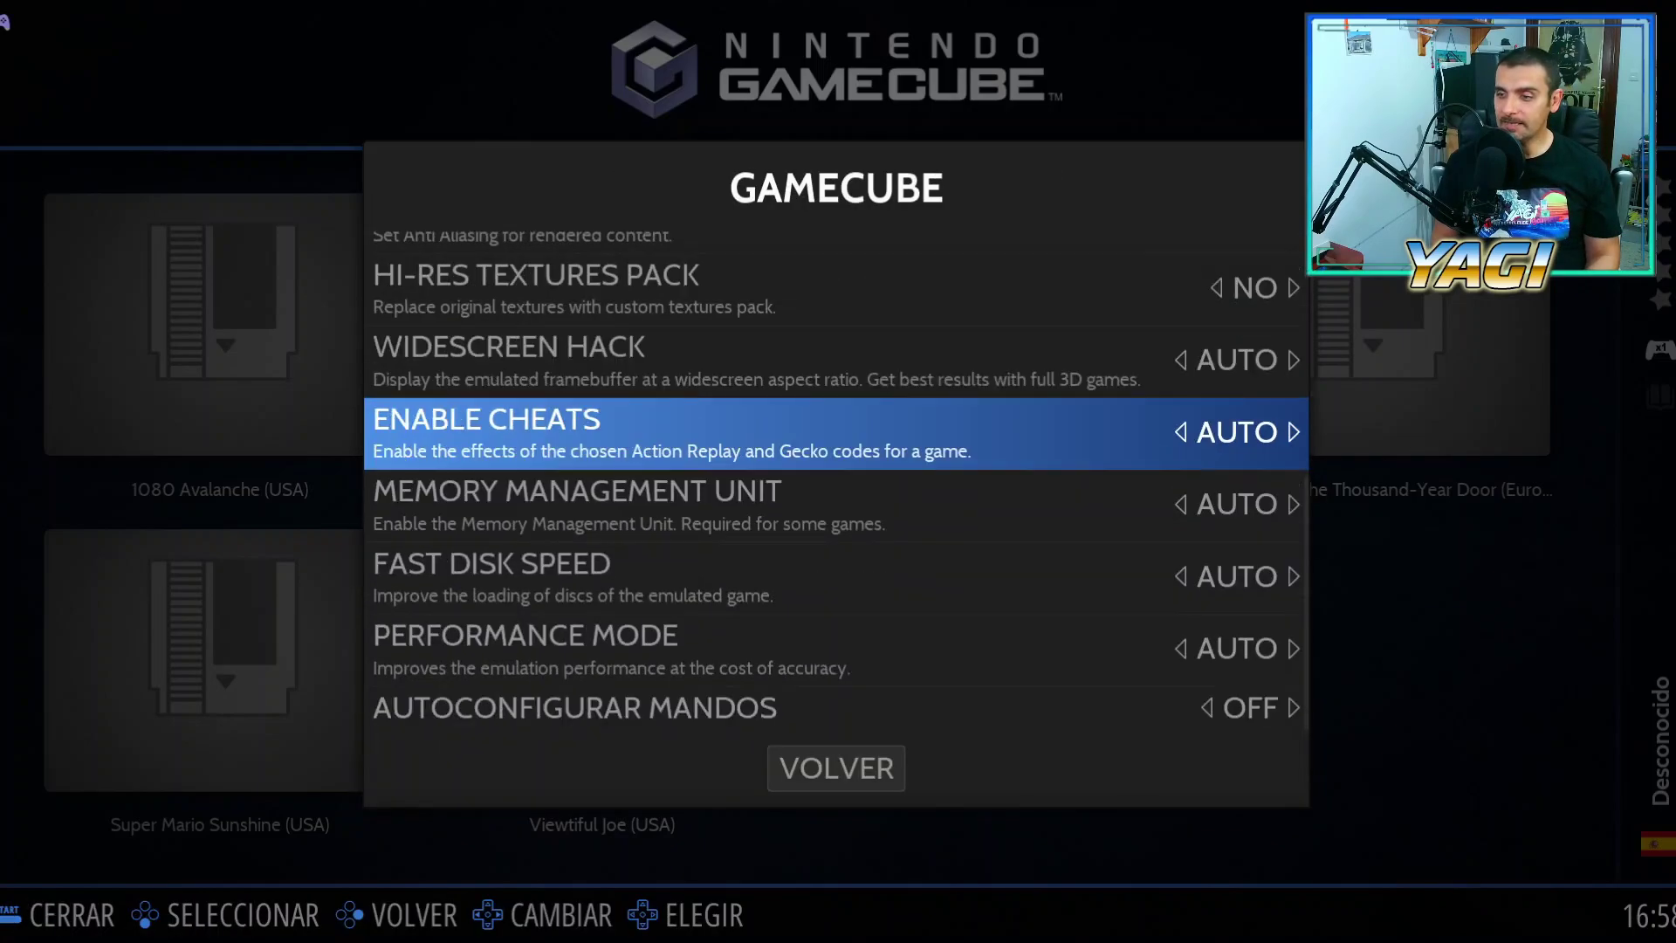
key(Return)
key(Down)
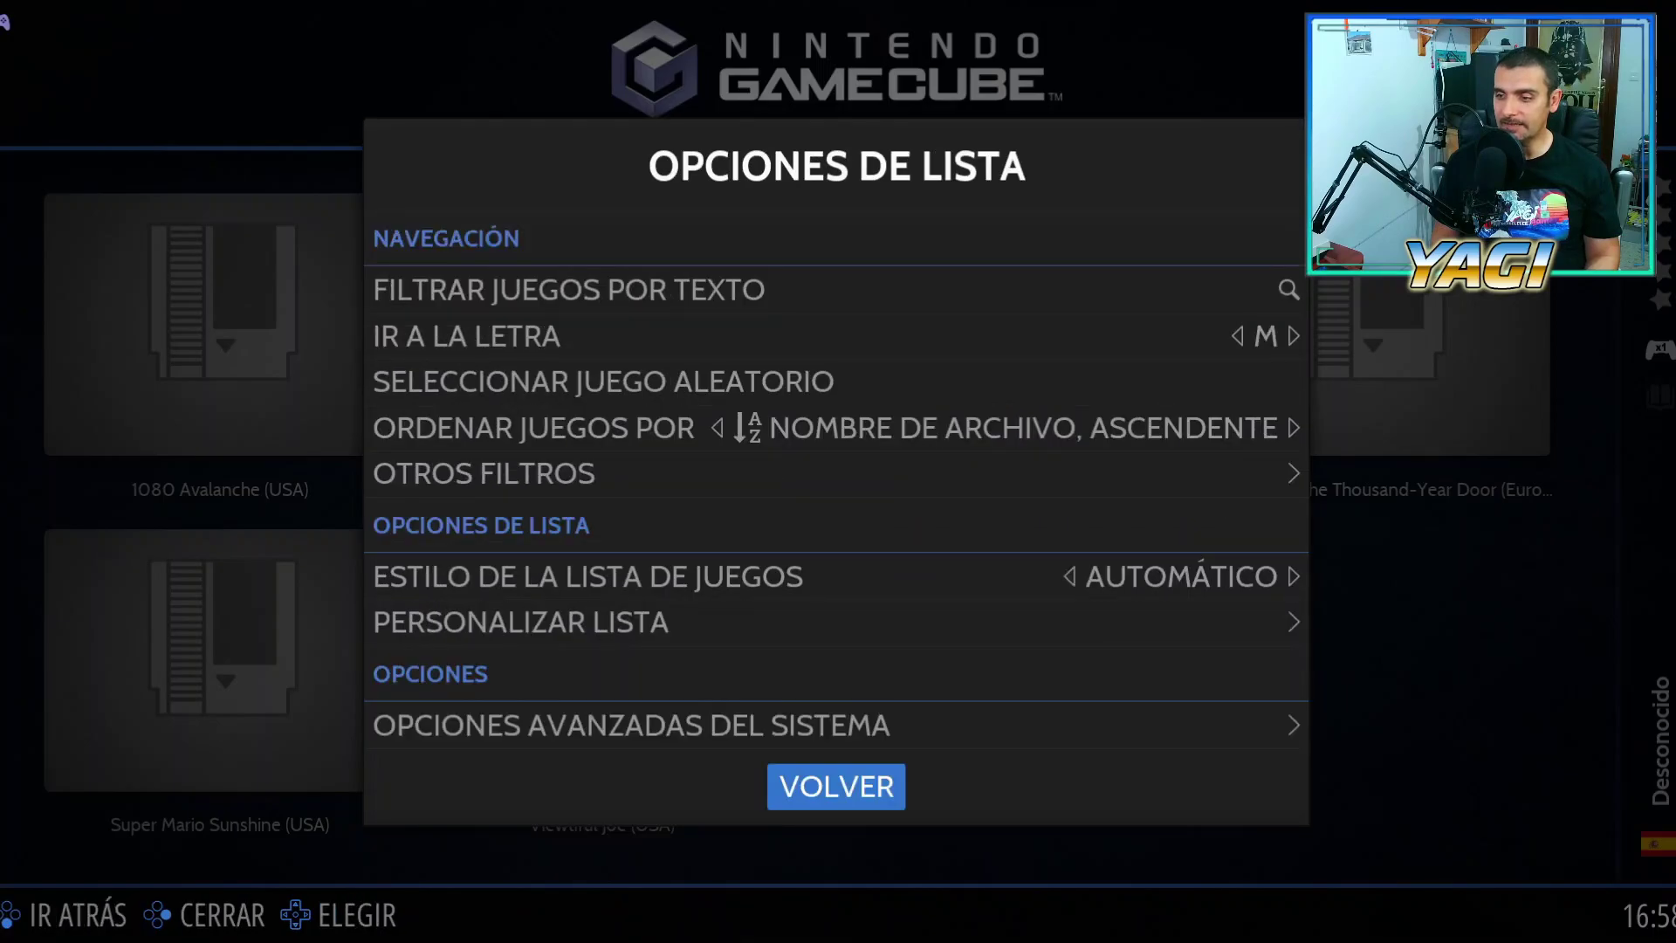
key(Return)
Step: Launch Paper Mario - The Thousand-Year Door and start the game from its title screen
key(Right)
key(Right)
key(Left)
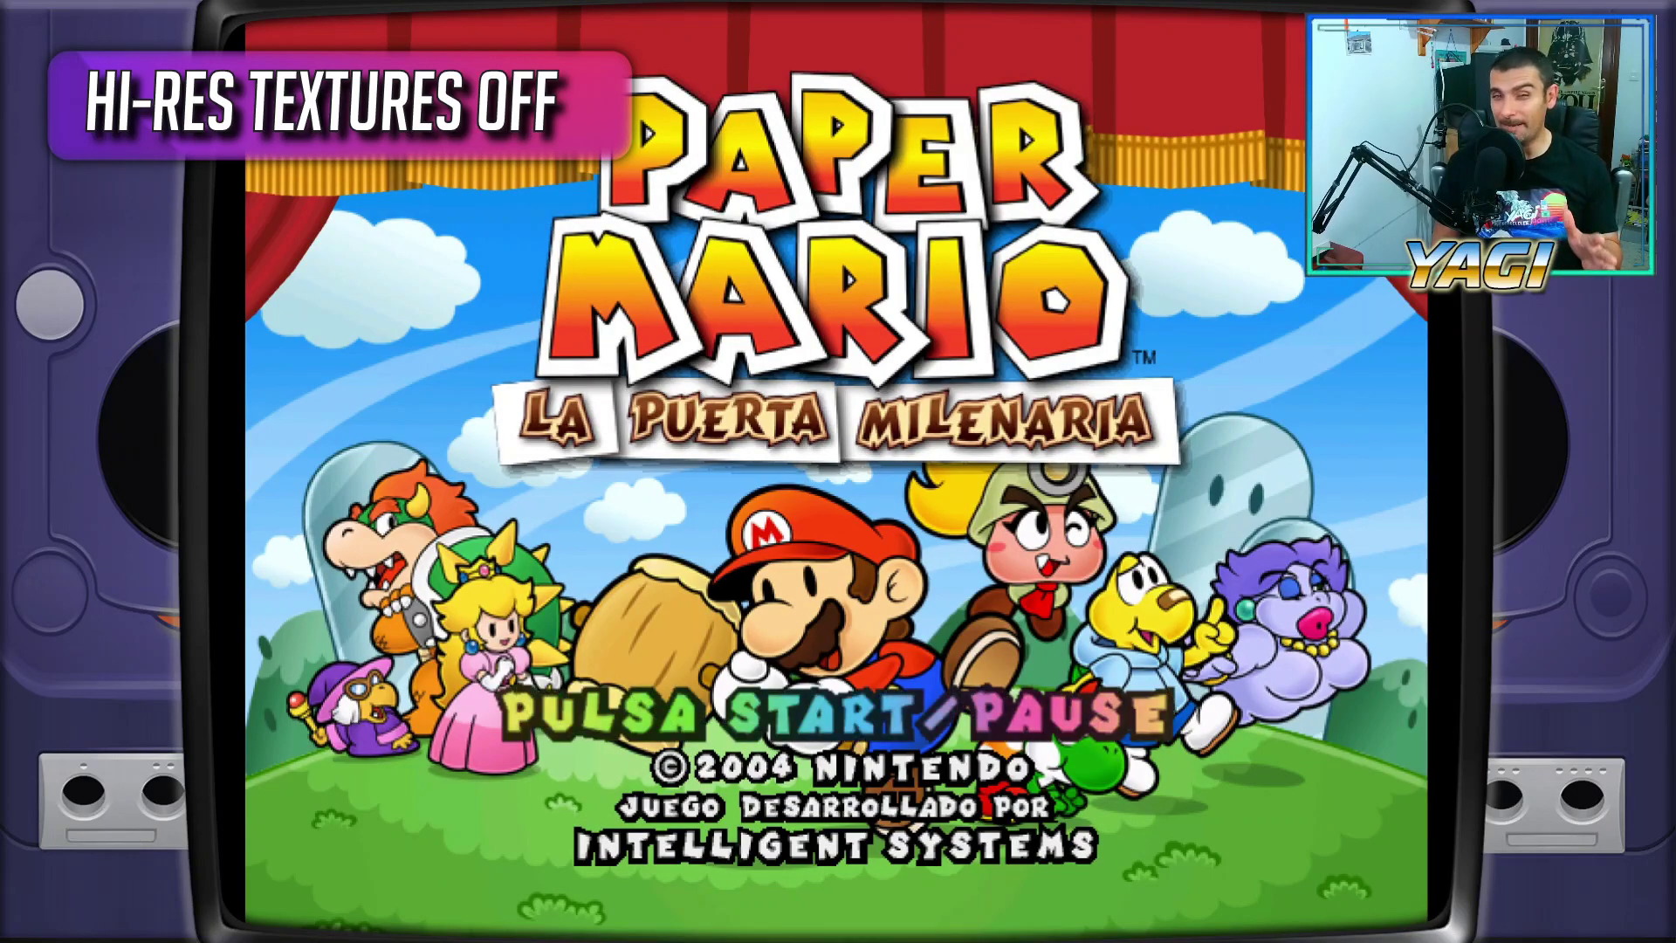
key(Return)
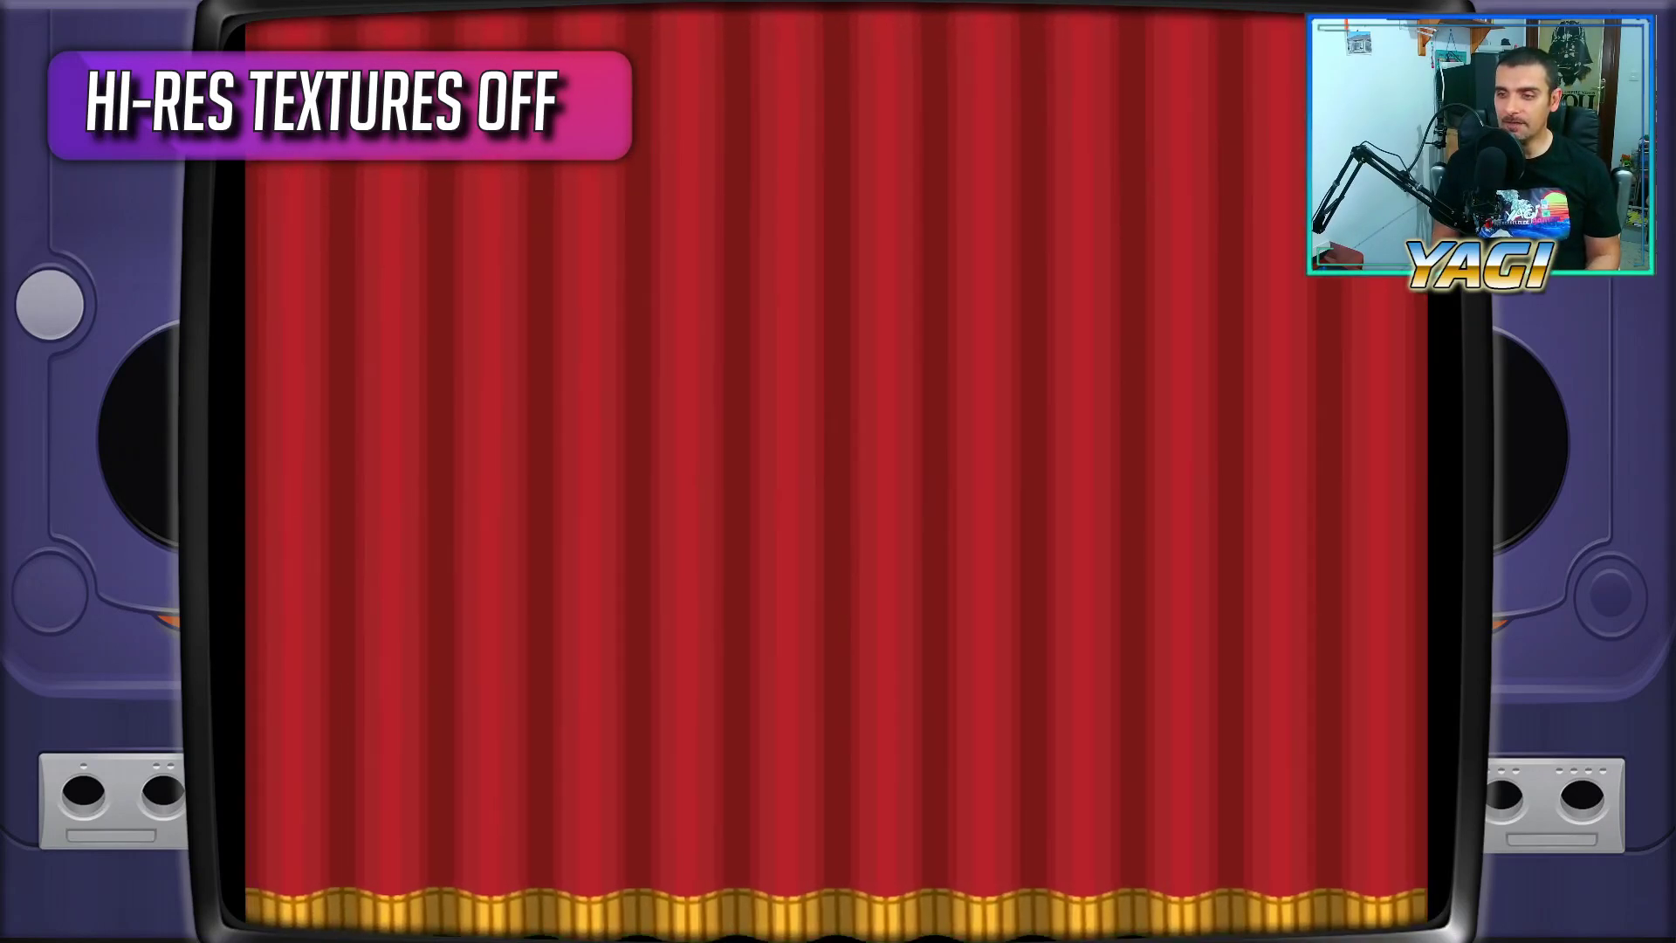